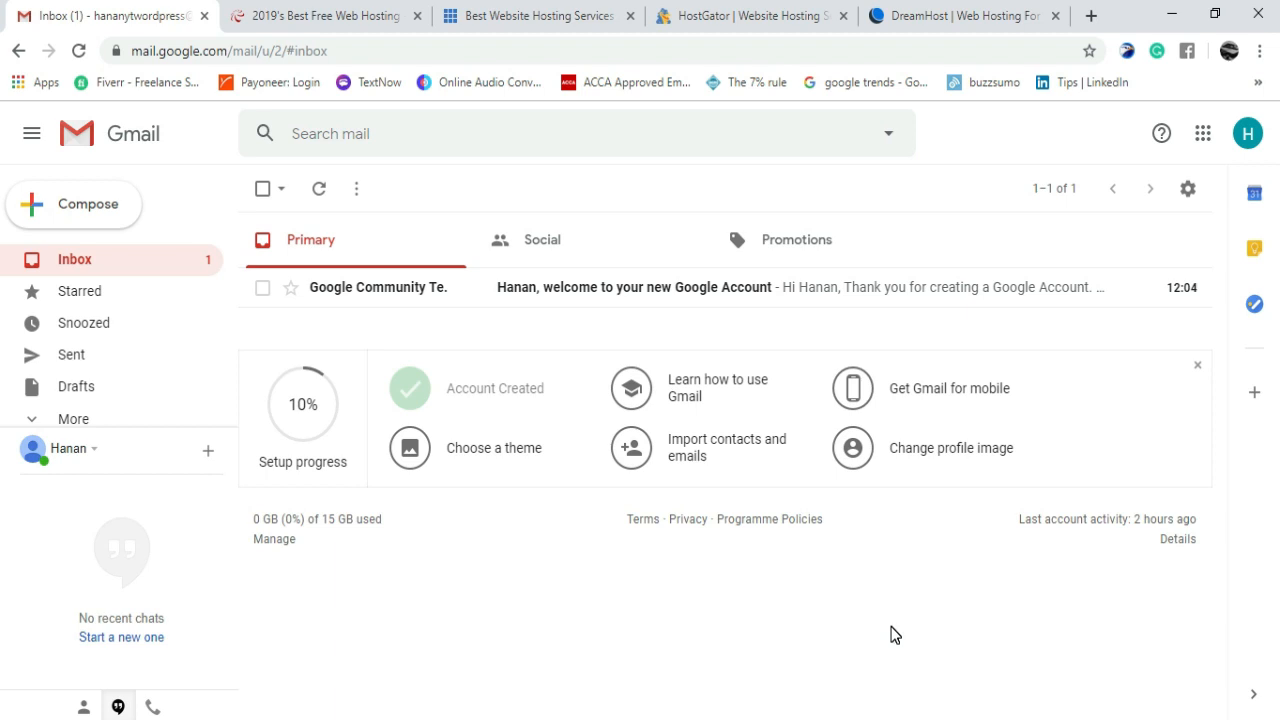
# - Look over the 000webhost, DreamHost, HostGator and Bluehost pages, then bring back the hosting-factors notes
pyautogui.click(333, 8)
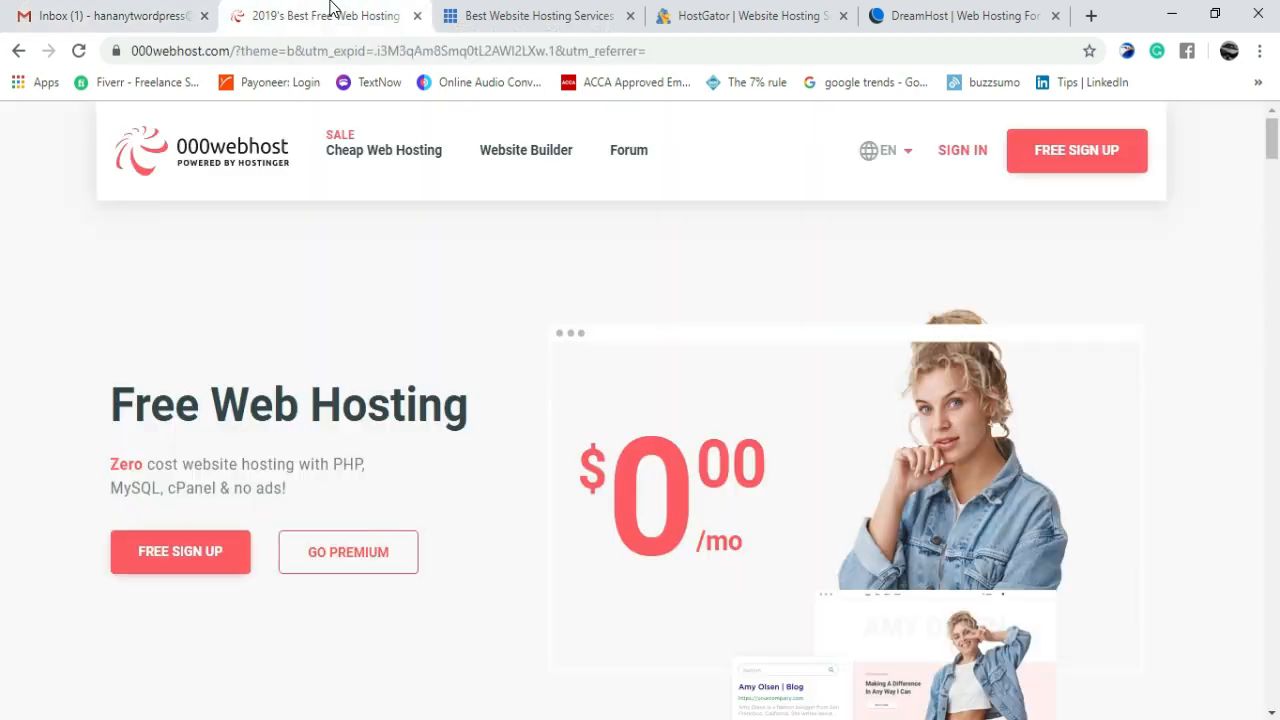
pyautogui.click(78, 8)
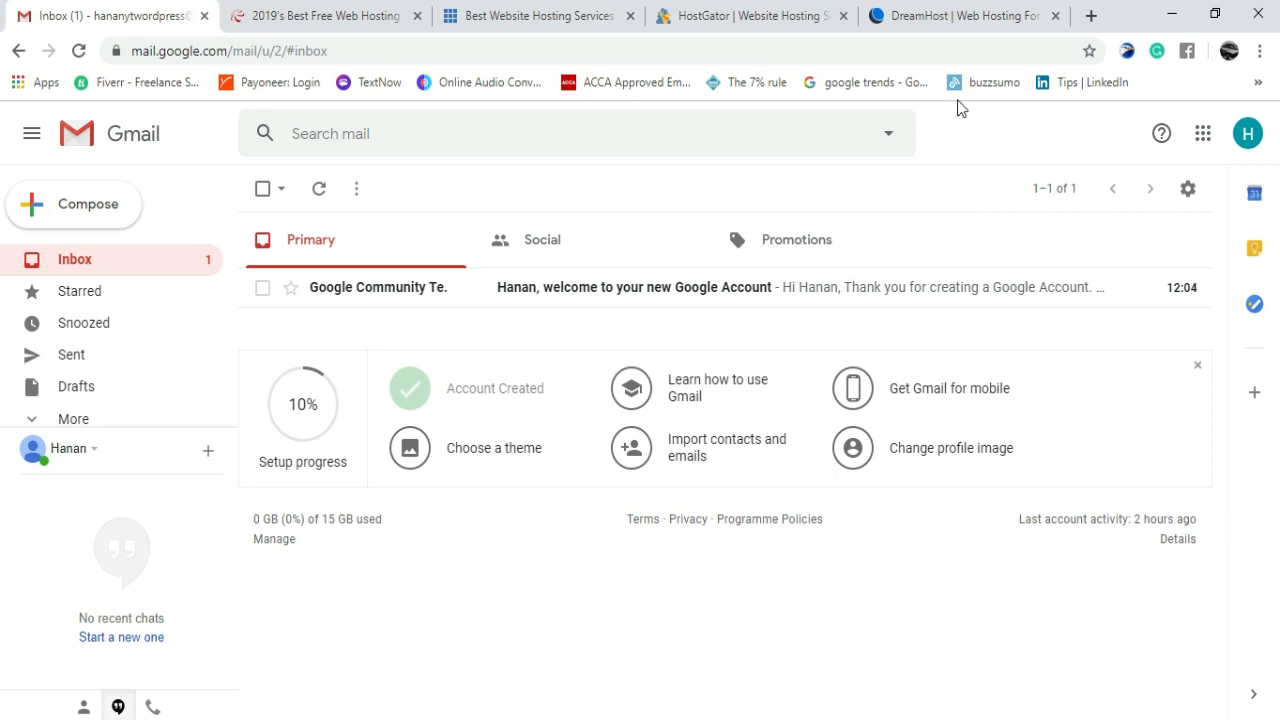
pyautogui.click(956, 10)
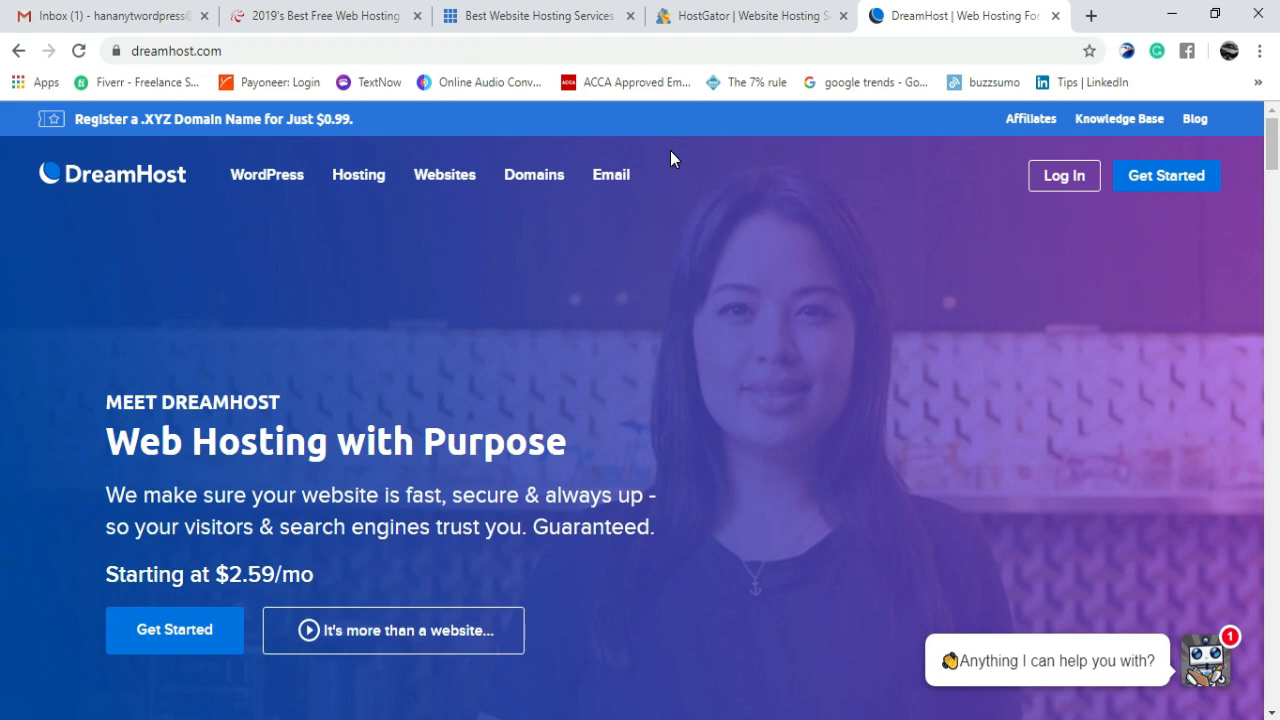
pyautogui.click(789, 15)
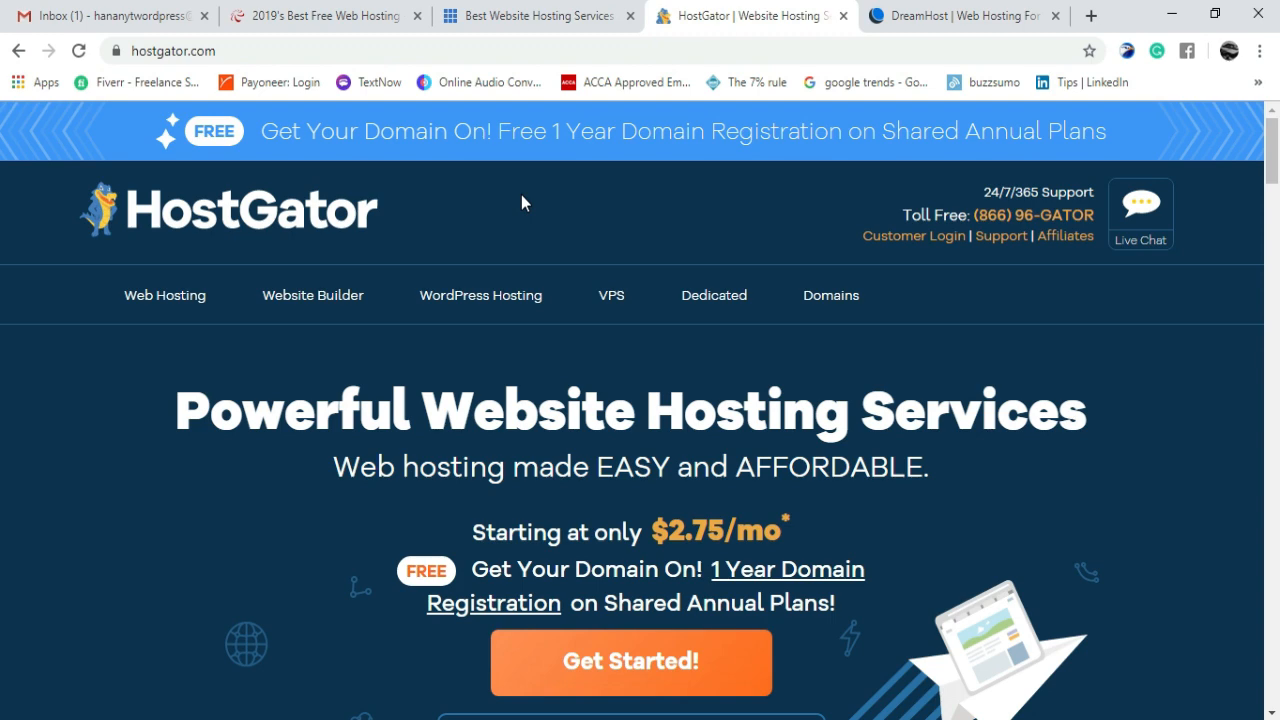
pyautogui.click(533, 8)
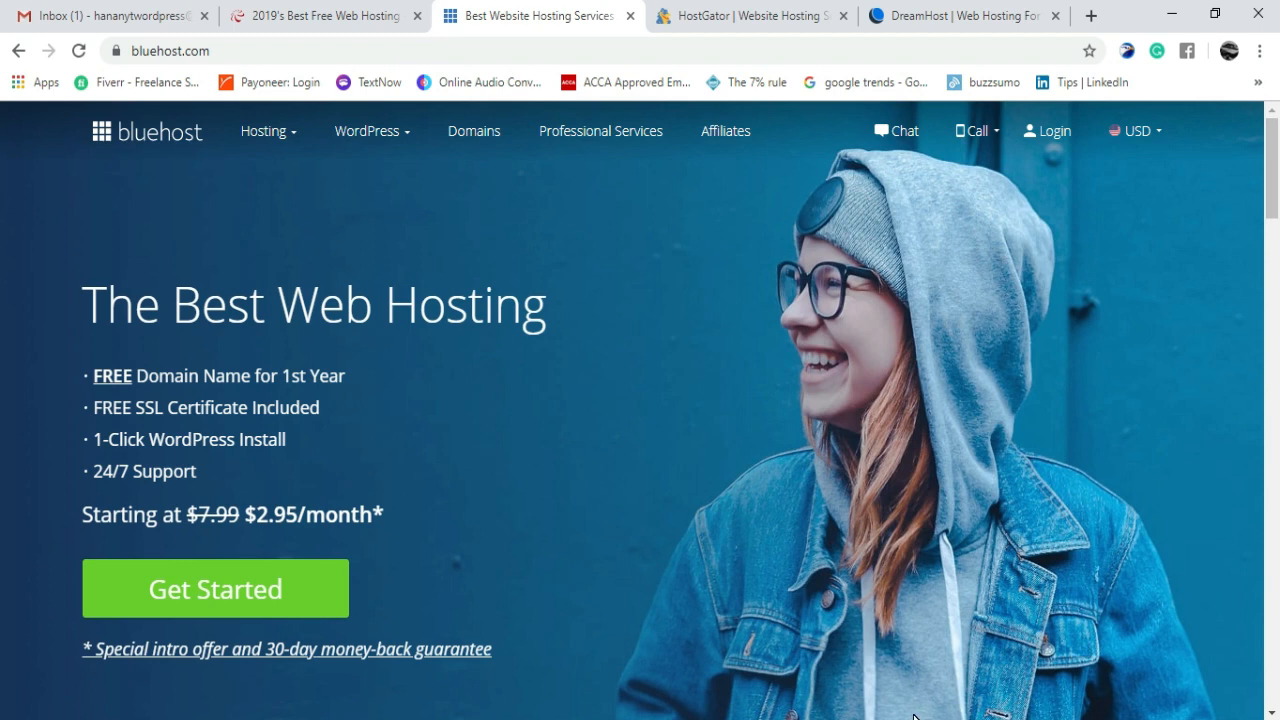
pyautogui.click(918, 718)
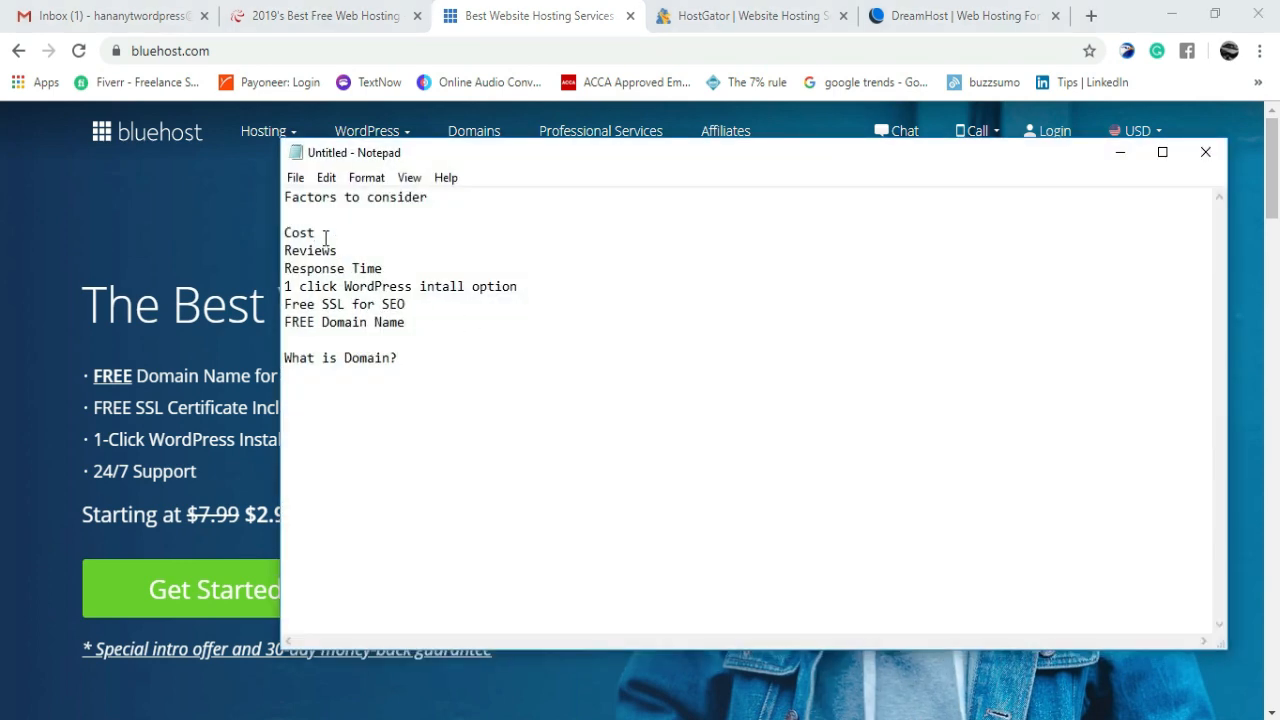
# - Step through the notes' cost, response time and free SSL lines, then minimize Notepad
pyautogui.click(325, 236)
pyautogui.click(344, 199)
pyautogui.moveTo(430, 199); pyautogui.dragTo(283, 203)
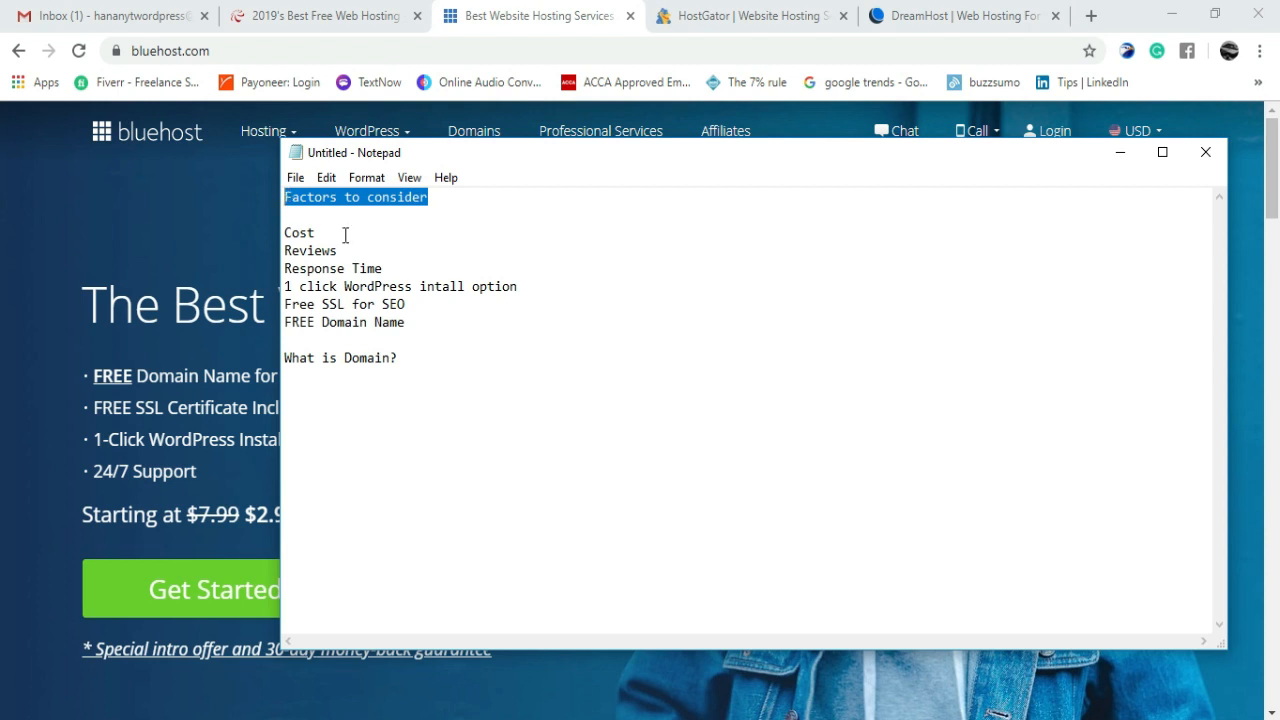
pyautogui.click(345, 234)
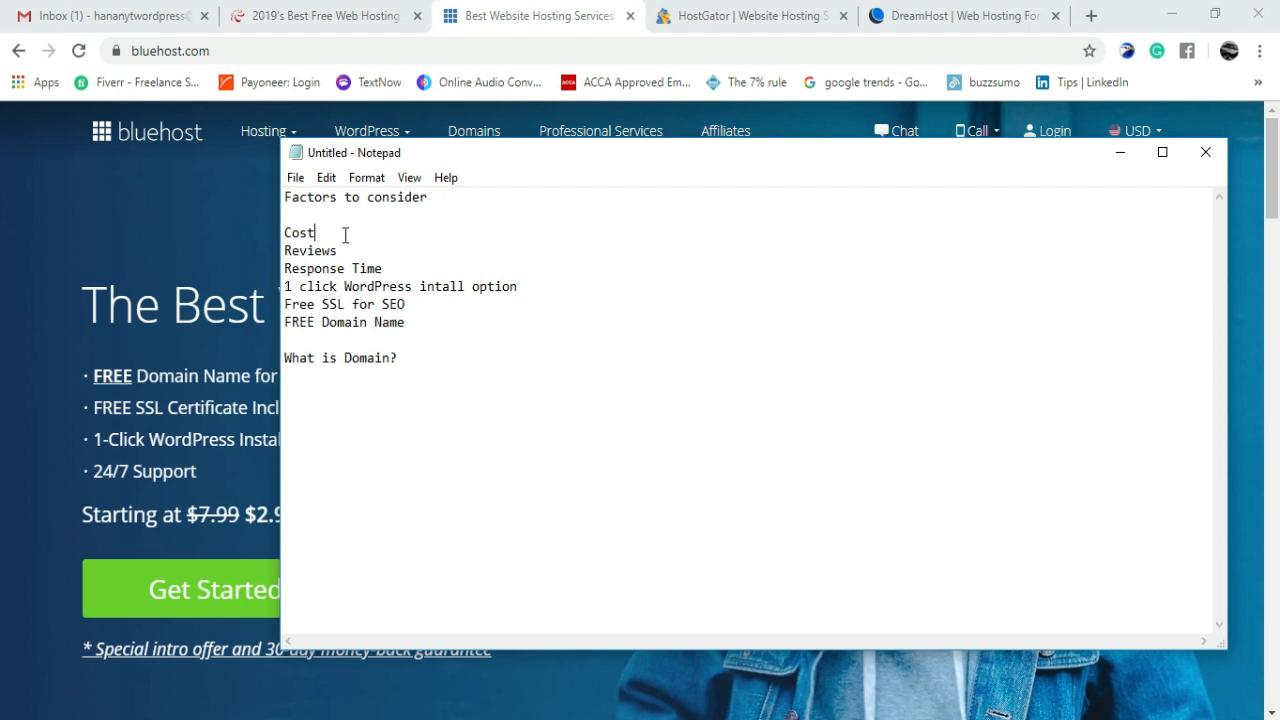
pyautogui.press('Right')
pyautogui.press('Right')
pyautogui.press('Right')
pyautogui.press('Right')
pyautogui.press('Right')
pyautogui.press('Down')
pyautogui.click(1120, 163)
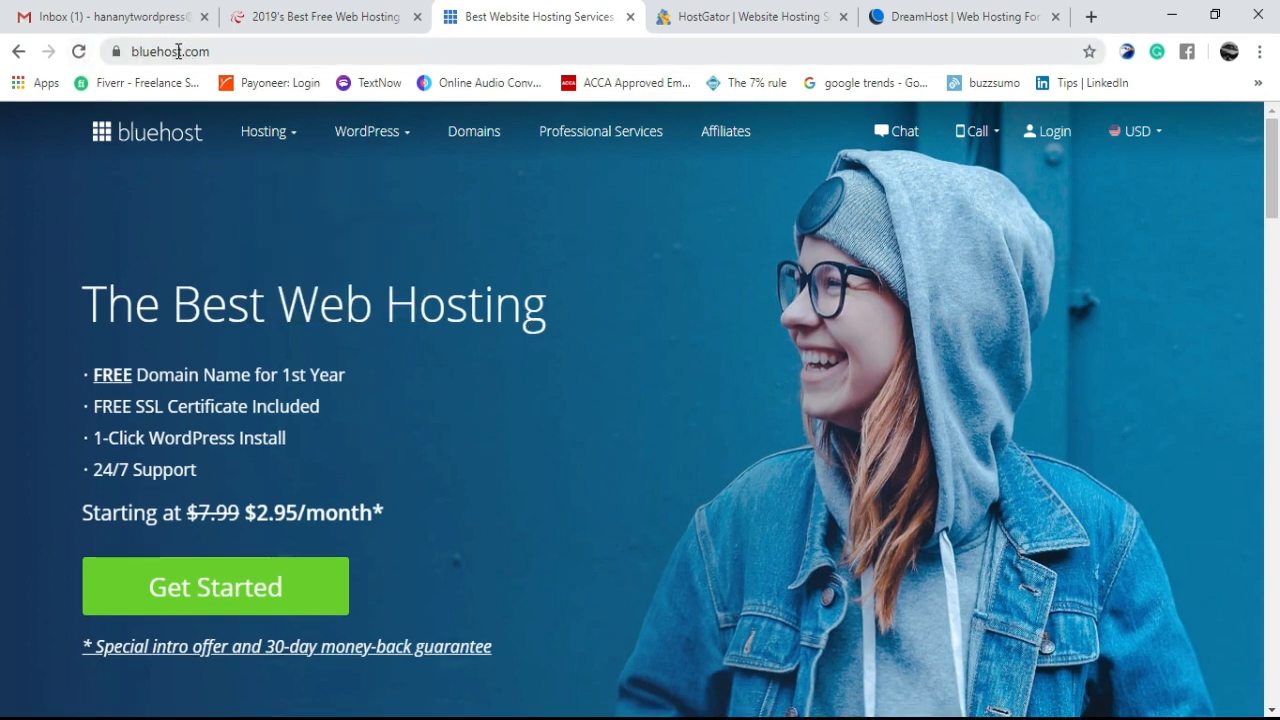
pyautogui.moveTo(177, 51); pyautogui.dragTo(131, 51)
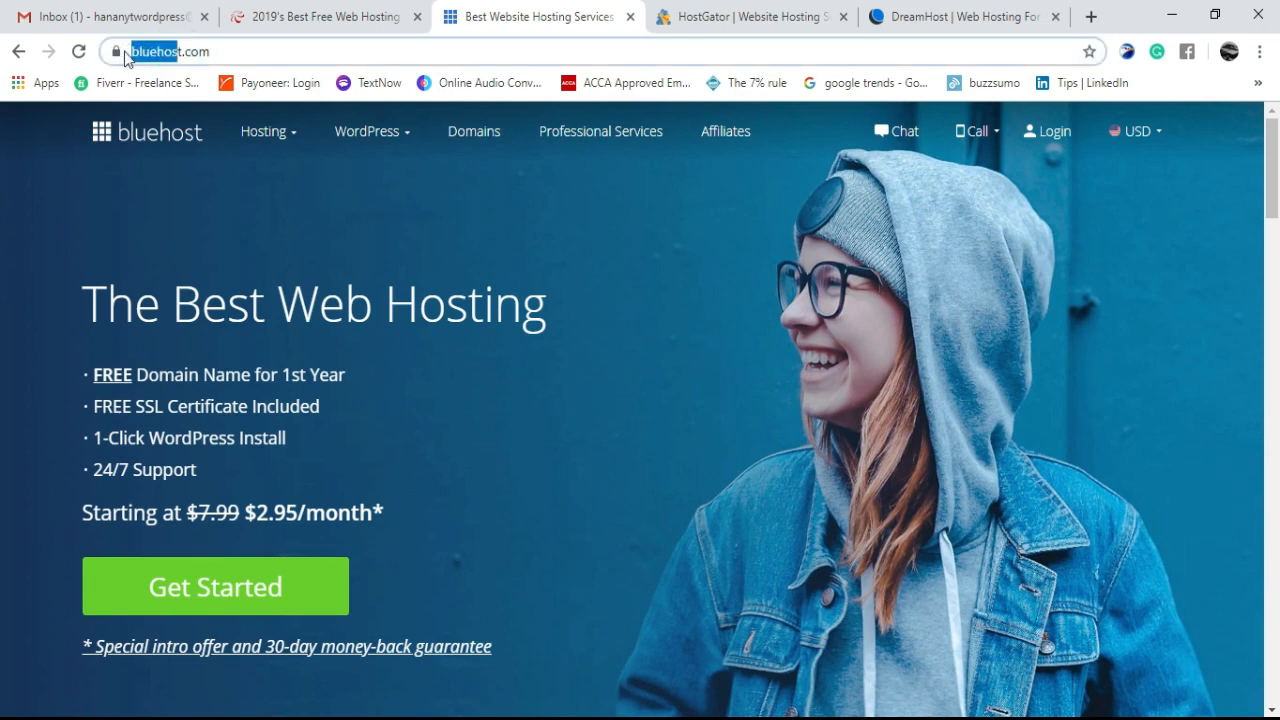
pyautogui.click(344, 226)
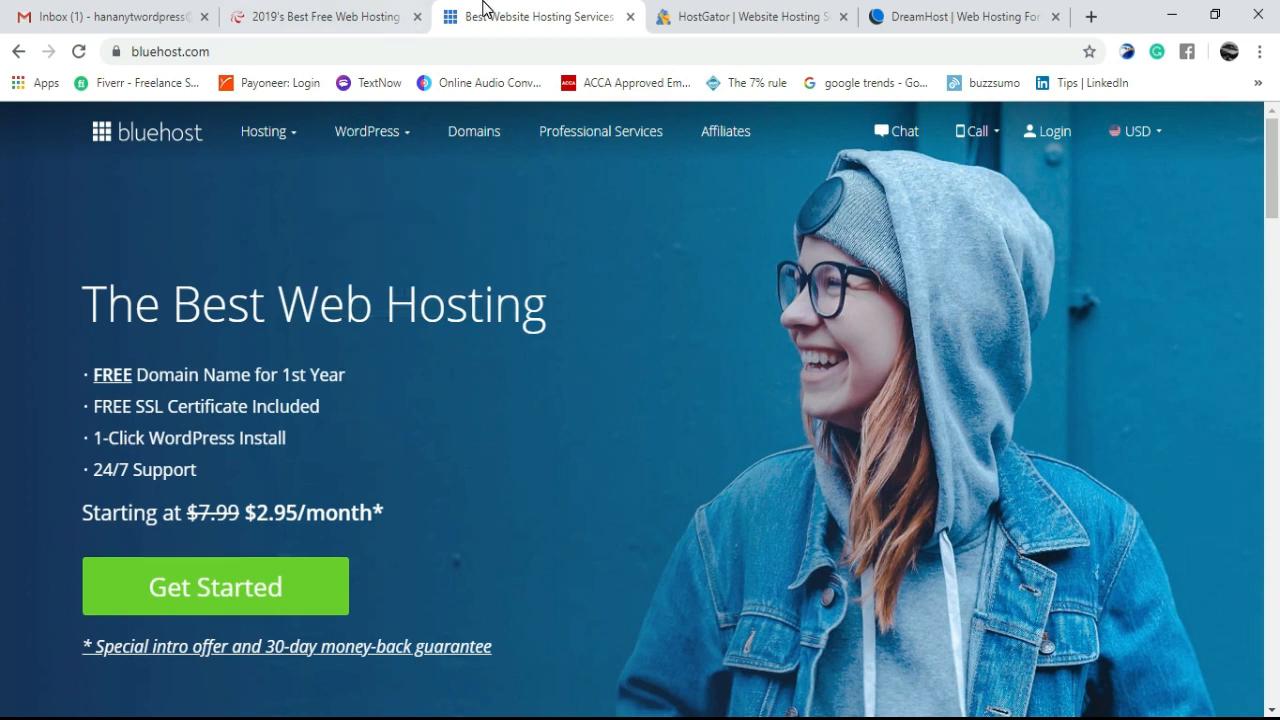
pyautogui.click(957, 8)
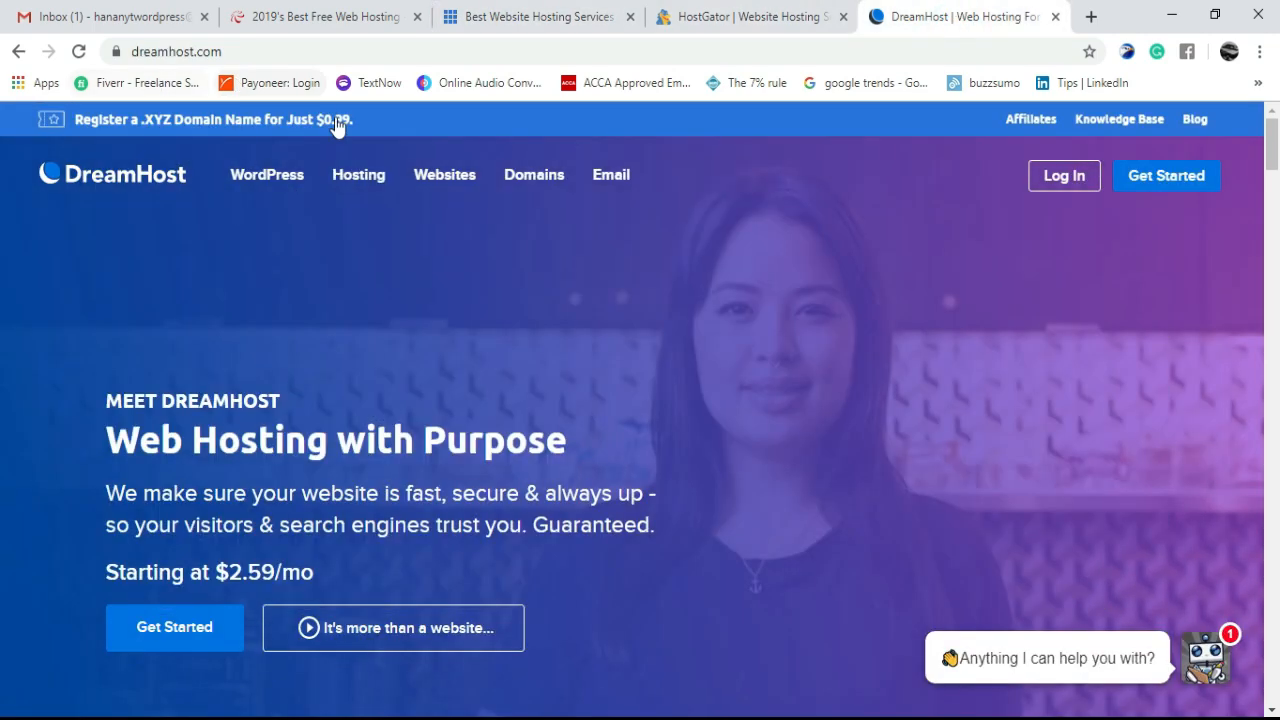
pyautogui.moveTo(358, 174)
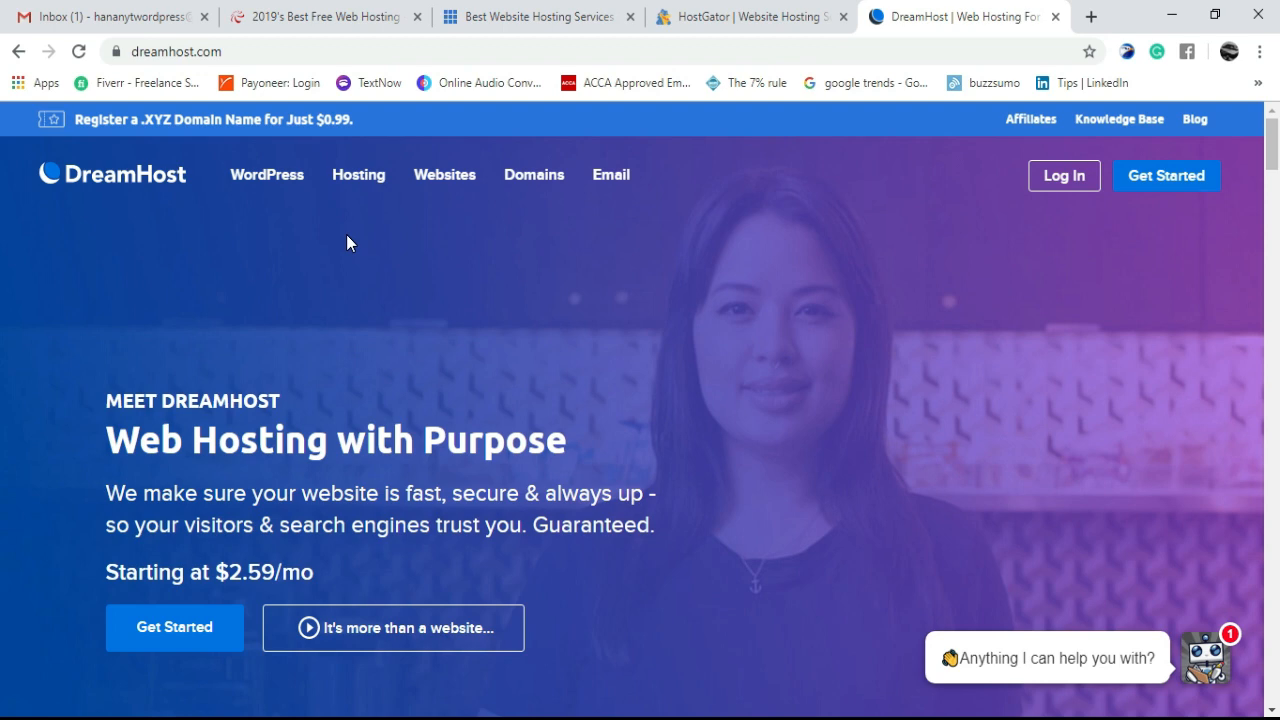
pyautogui.click(593, 10)
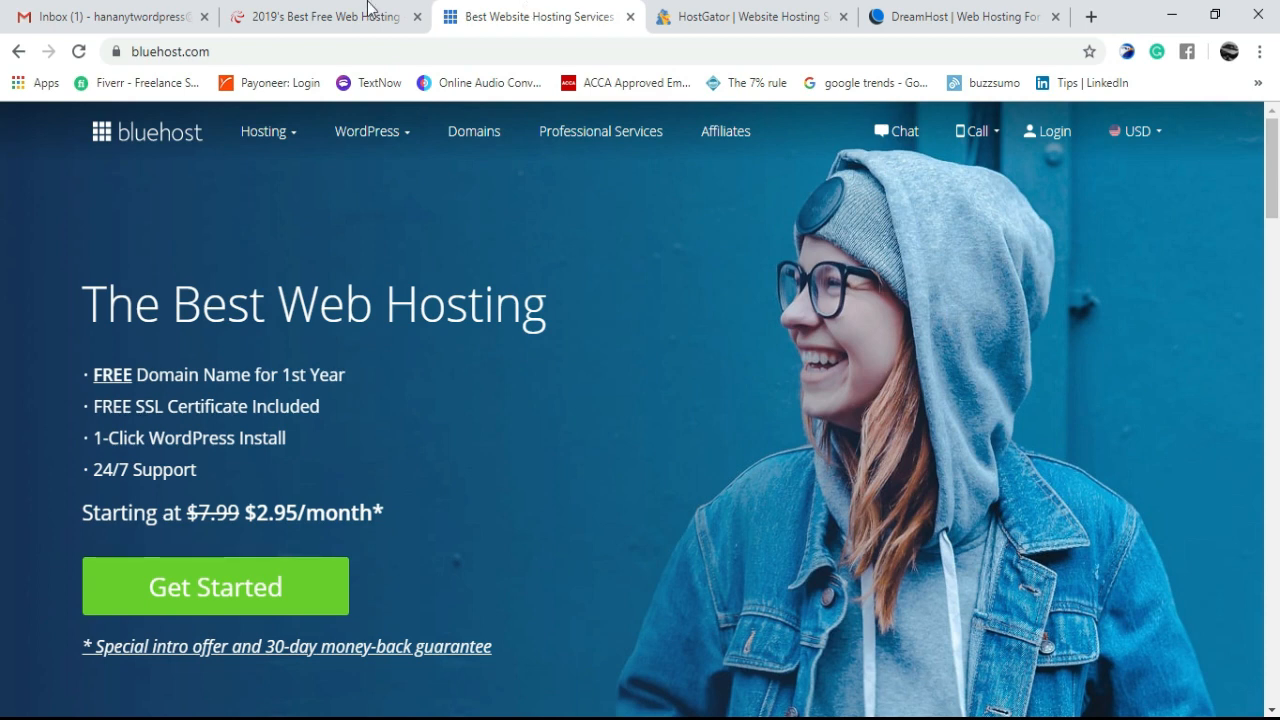
# - Switch Chrome to the '2019's Best Free Web Hosting' 000webhost tab
pyautogui.click(272, 8)
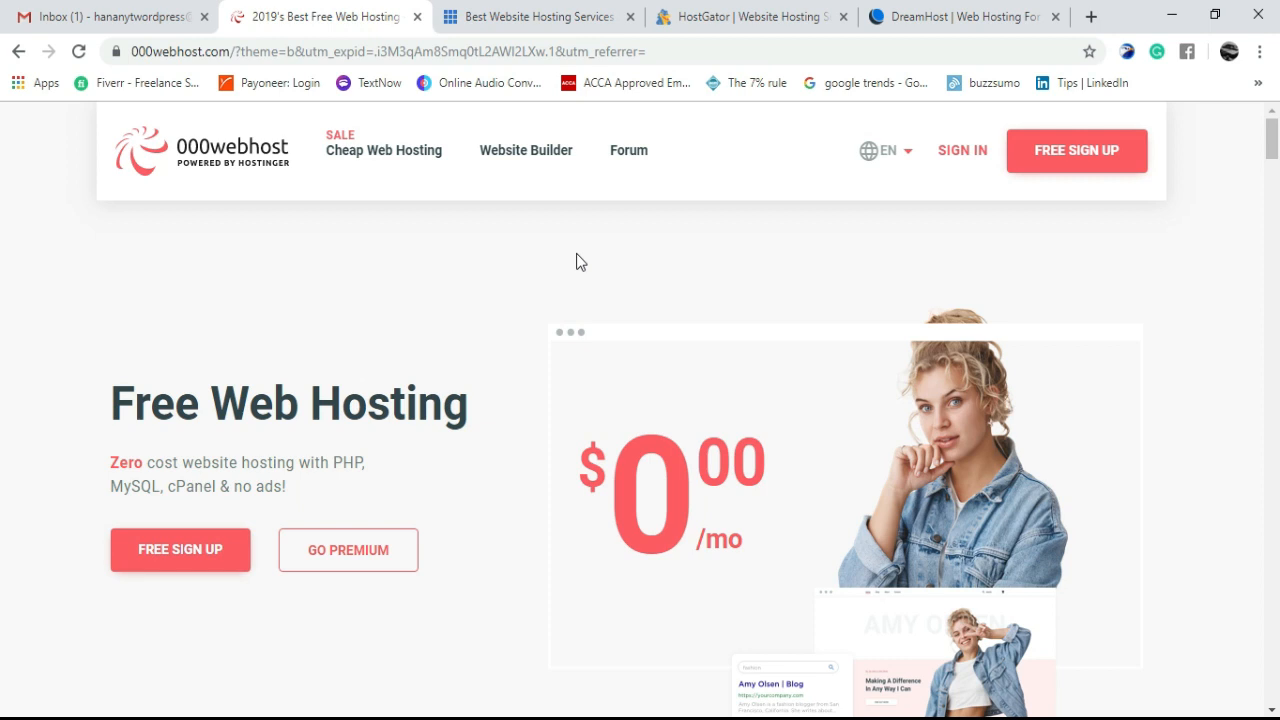
# - Glance at Gmail, then open 000webhost's FREE SIGN UP form and select its Email field
pyautogui.click(75, 16)
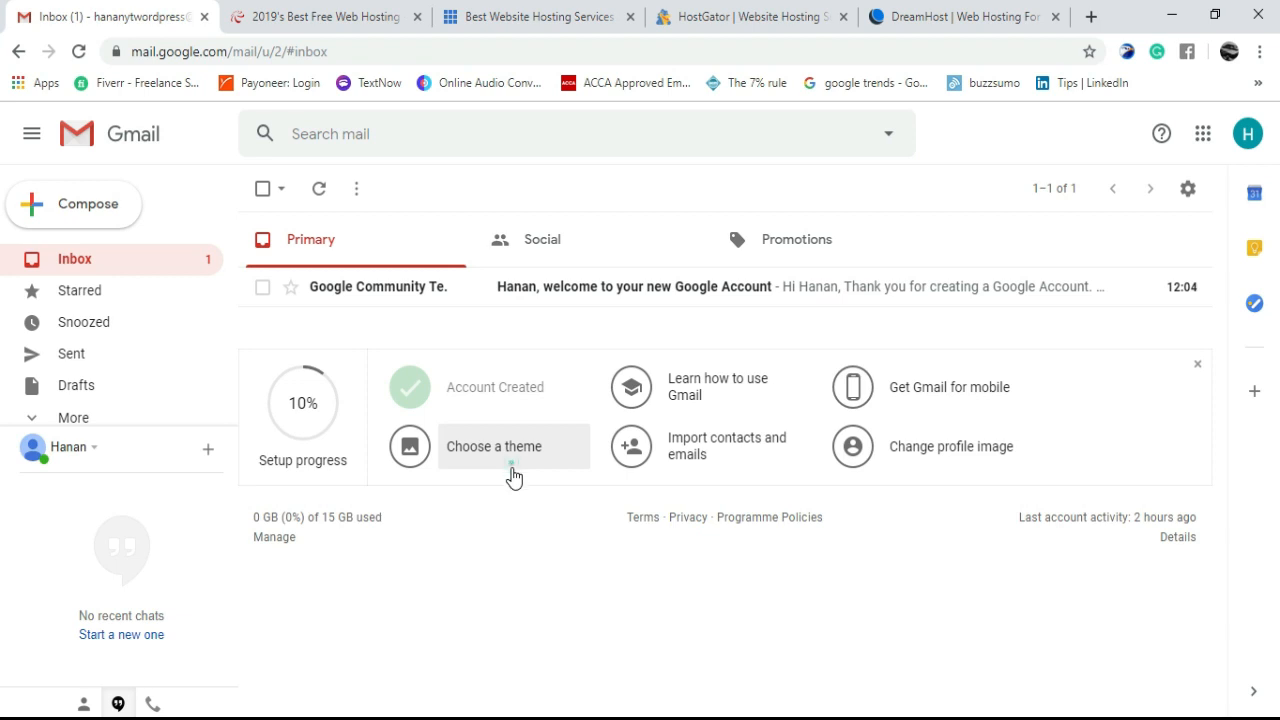
pyautogui.click(512, 473)
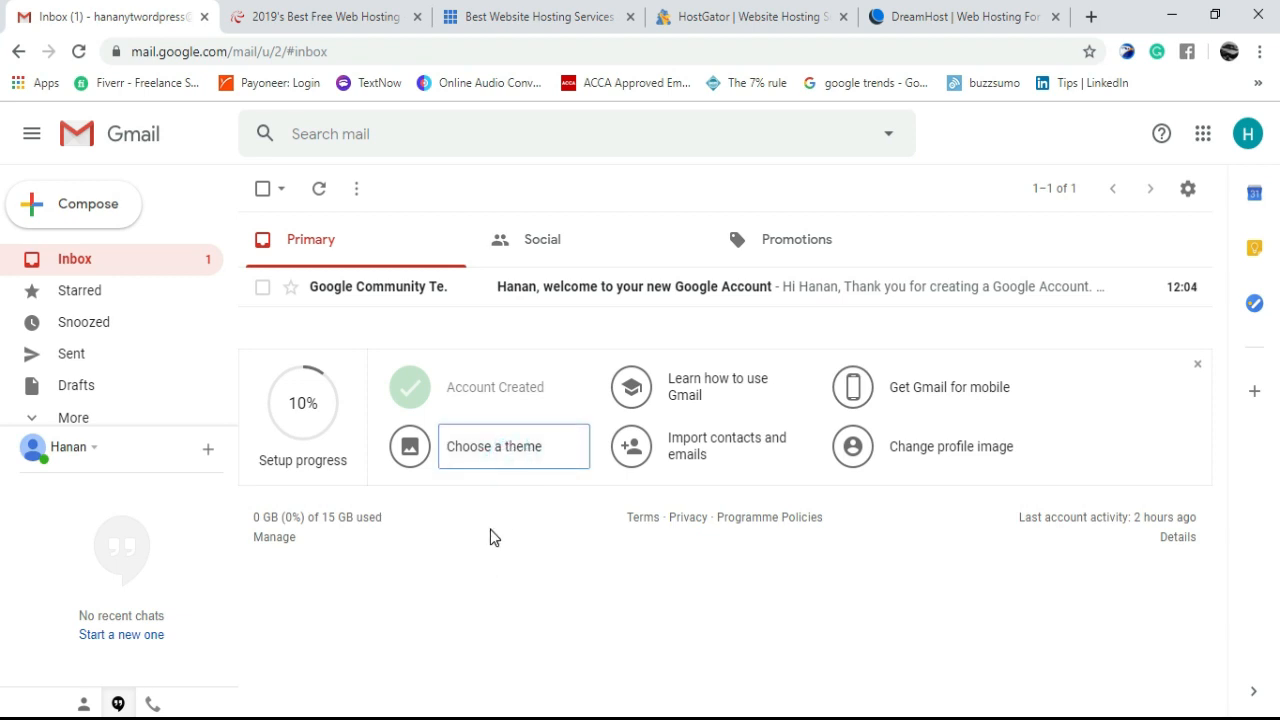
pyautogui.click(350, 10)
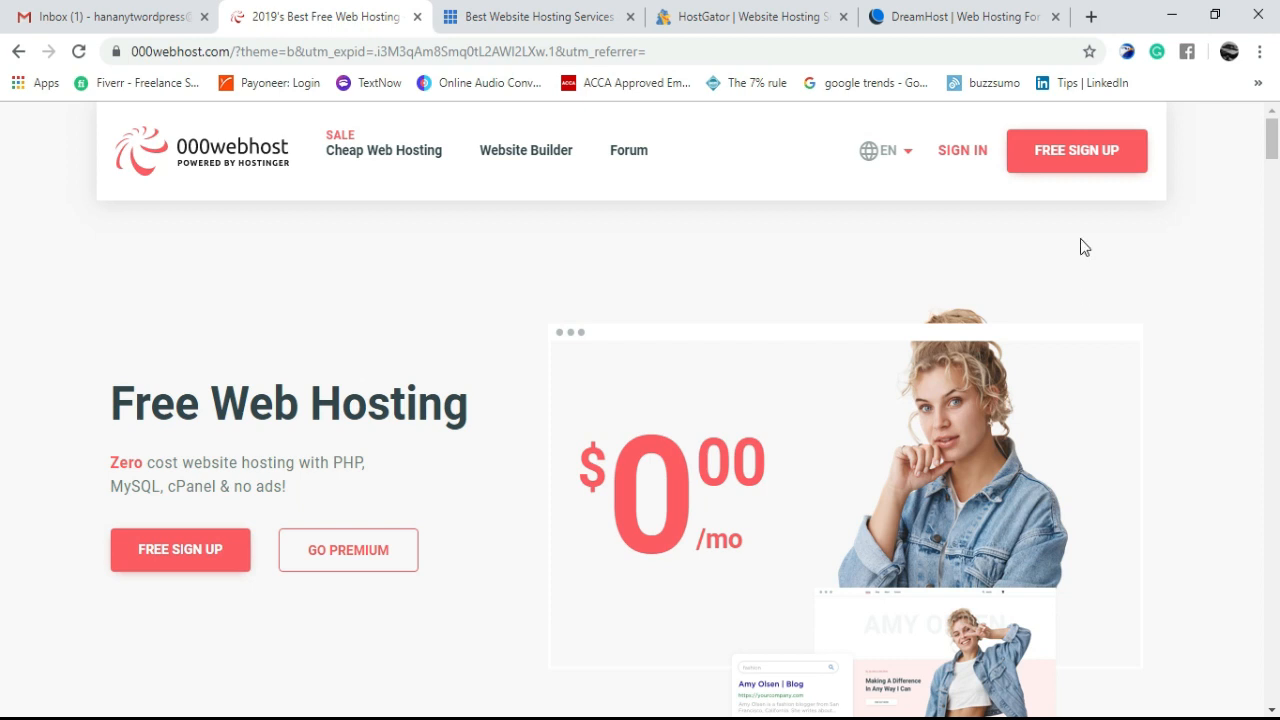
pyautogui.click(1076, 160)
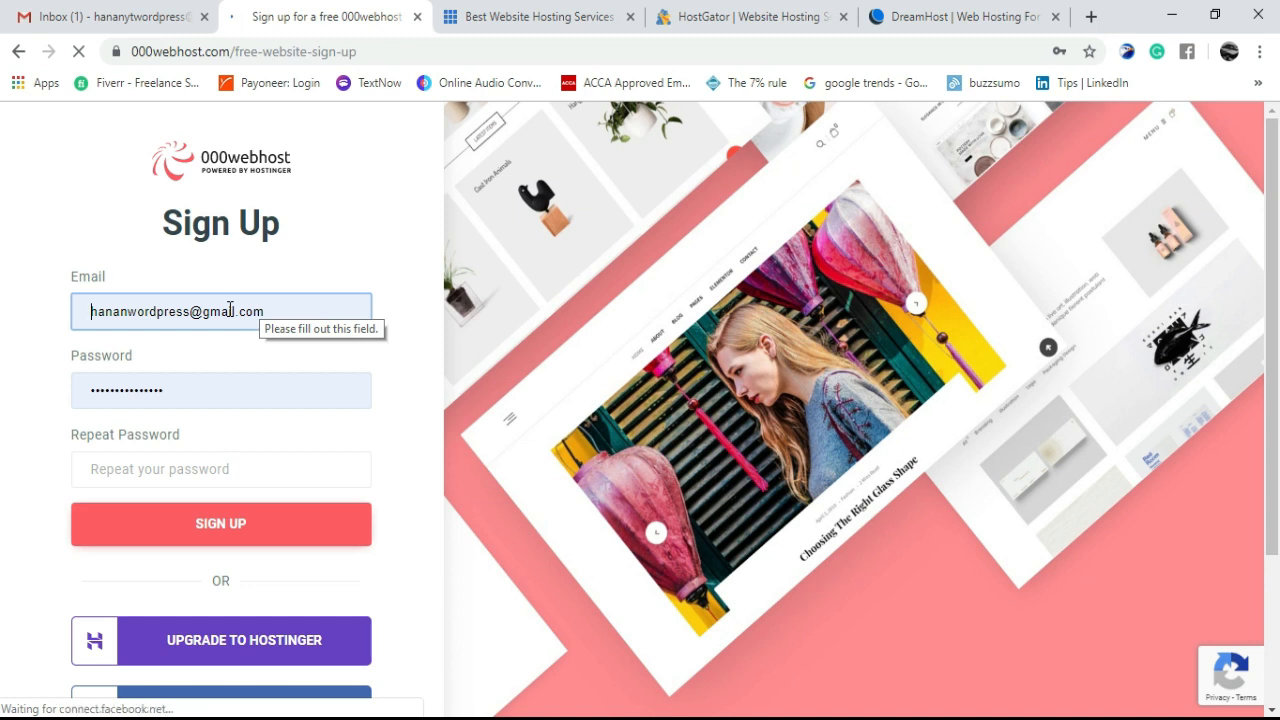
pyautogui.click(130, 314)
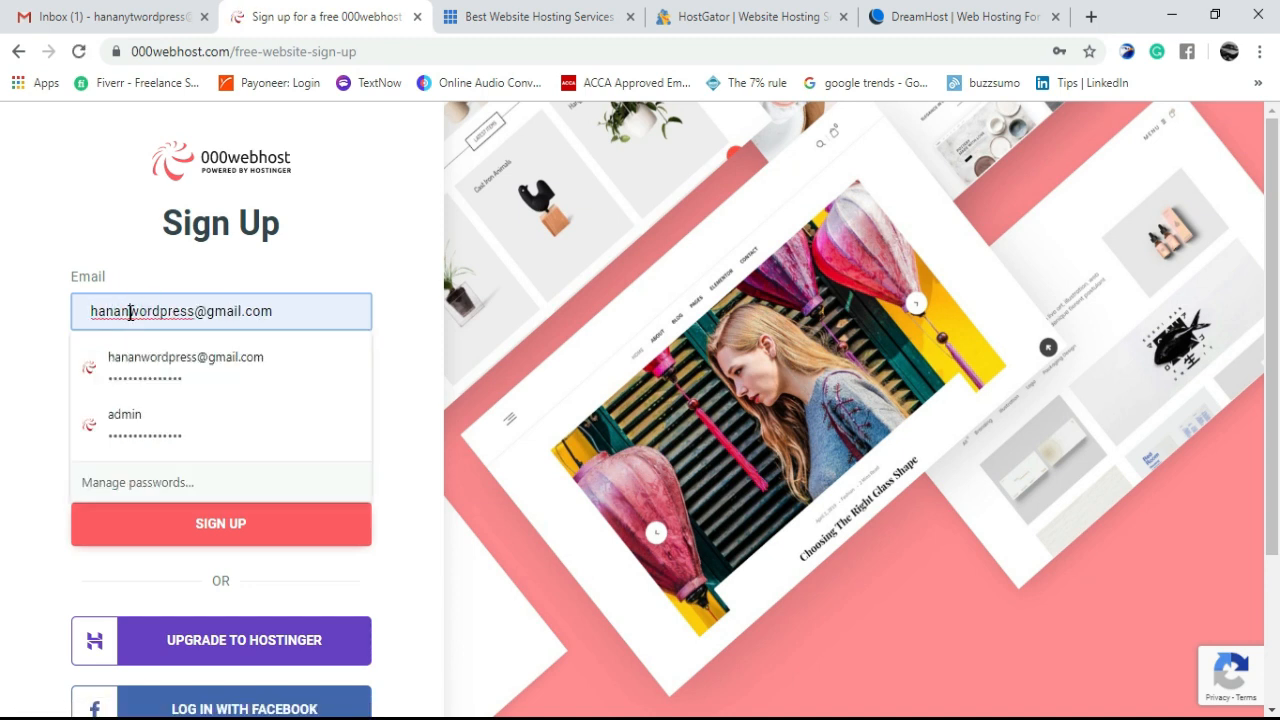
# - Correct the sign-up e-mail, enter and repeat a new account password, and submit SIGN UP
pyautogui.write('yt')
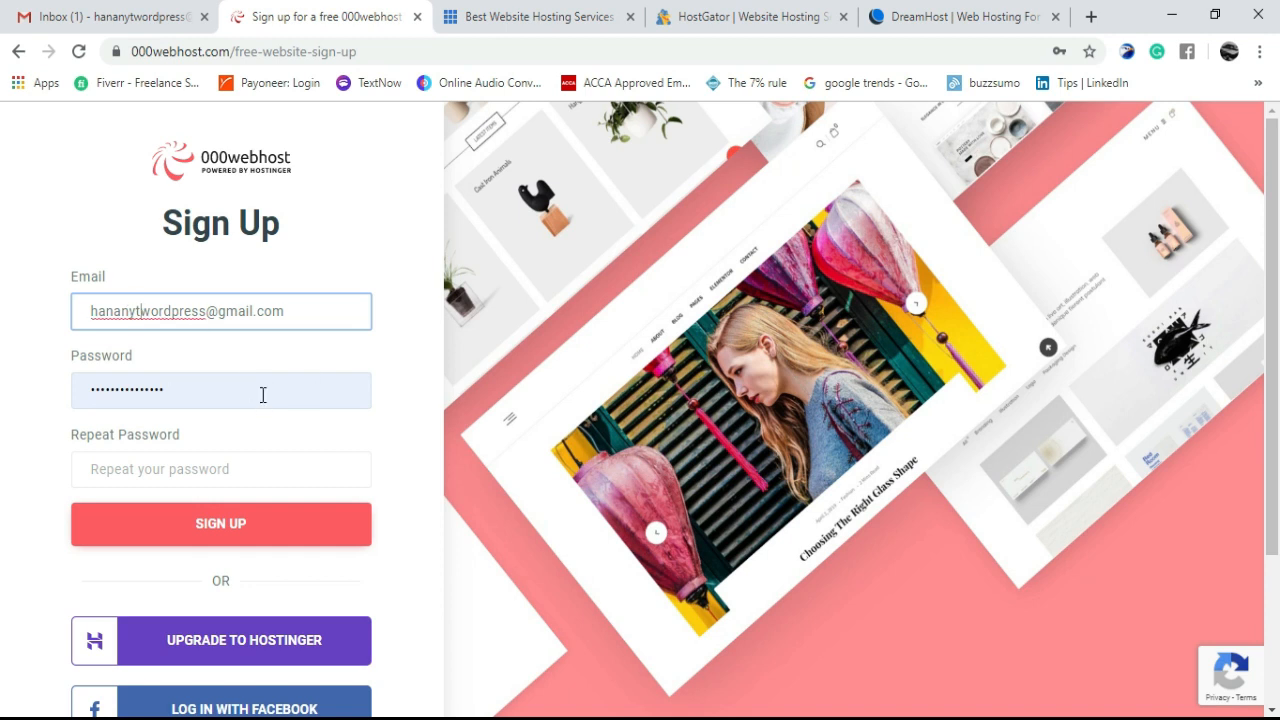
pyautogui.click(263, 395)
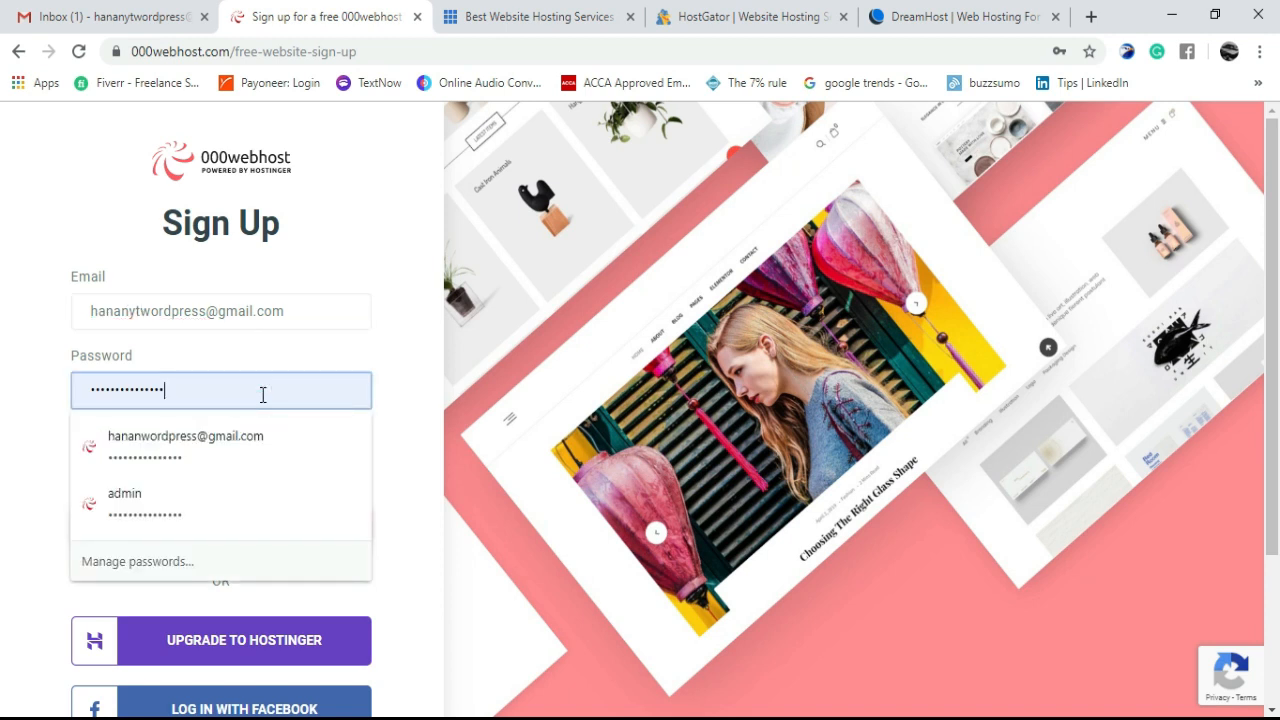
pyautogui.press('BackSpace')
pyautogui.press('BackSpace')
pyautogui.press('BackSpace')
pyautogui.press('BackSpace')
pyautogui.press('BackSpace')
pyautogui.press('BackSpace')
pyautogui.press('BackSpace')
pyautogui.press('BackSpace')
pyautogui.press('BackSpace')
pyautogui.press('BackSpace')
pyautogui.press('BackSpace')
pyautogui.press('BackSpace')
pyautogui.press('BackSpace')
pyautogui.press('BackSpace')
pyautogui.press('BackSpace')
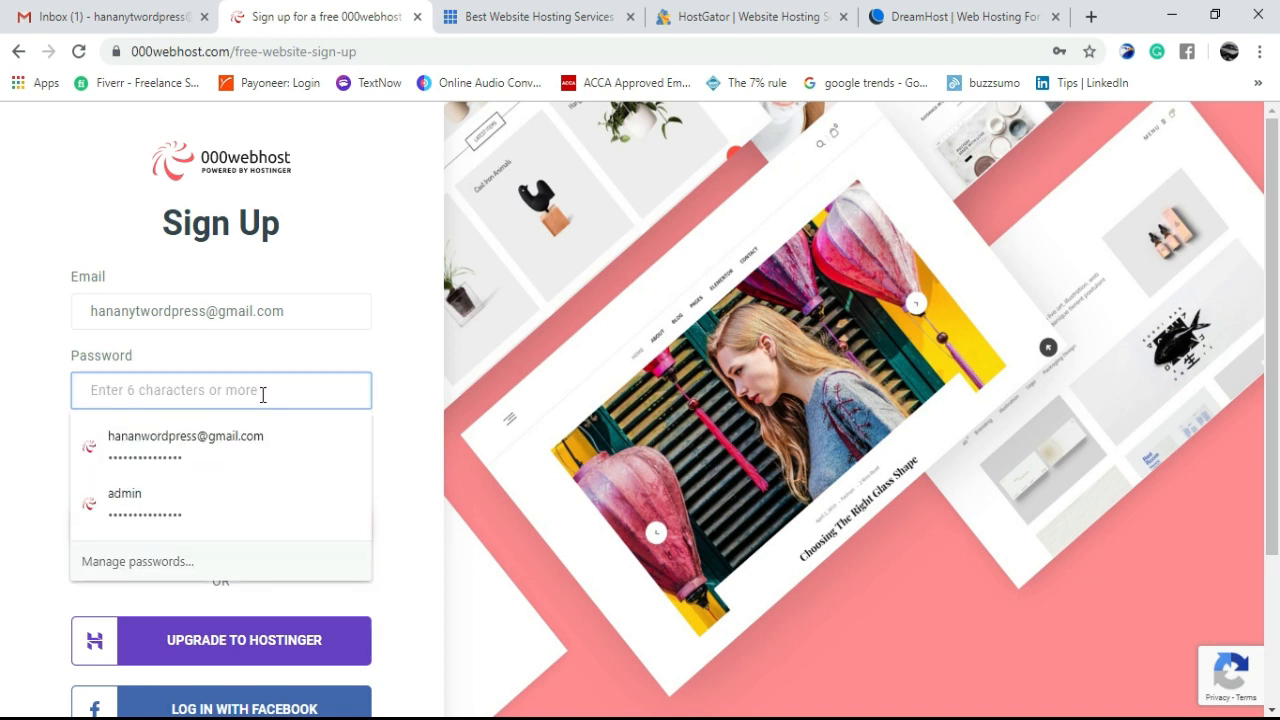
pyautogui.write('a')
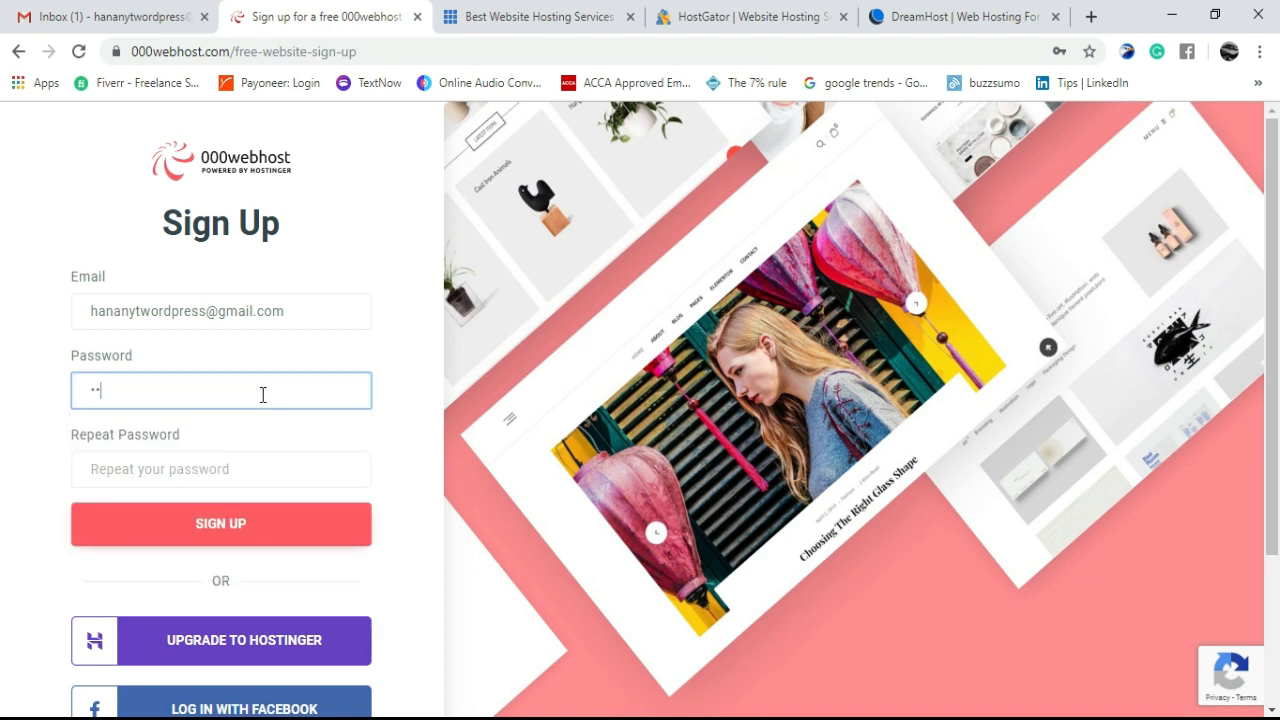
pyautogui.write('******')
pyautogui.click(211, 478)
pyautogui.write('**')
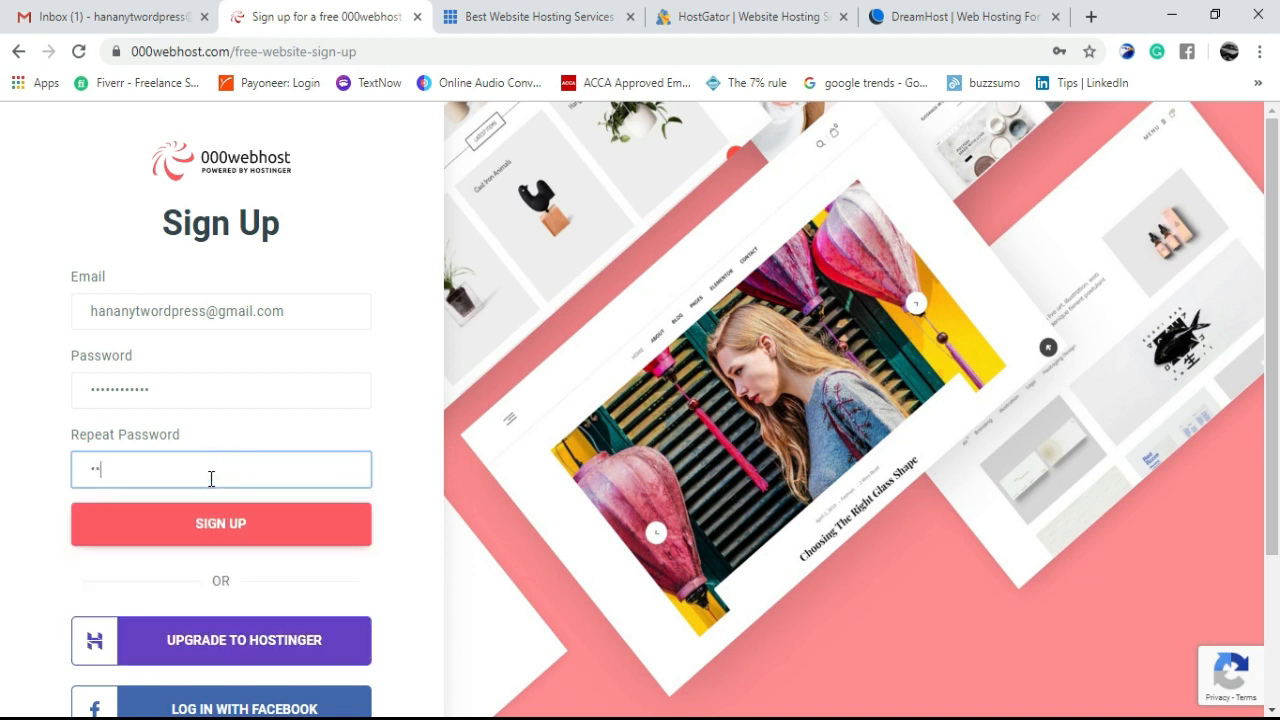
pyautogui.write('*******')
pyautogui.click(236, 524)
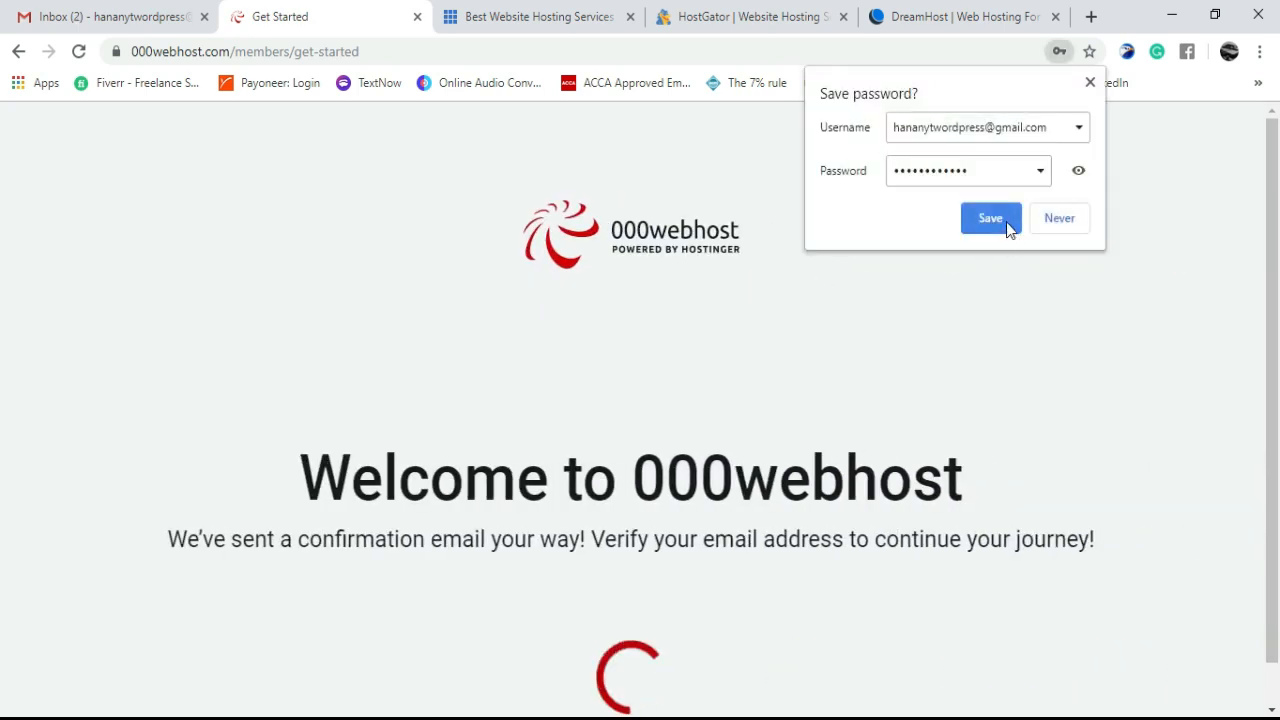
# - Save the login in Chrome, verify the address from 000webhost's confirmation e-mail, and click Get Started
pyautogui.click(990, 218)
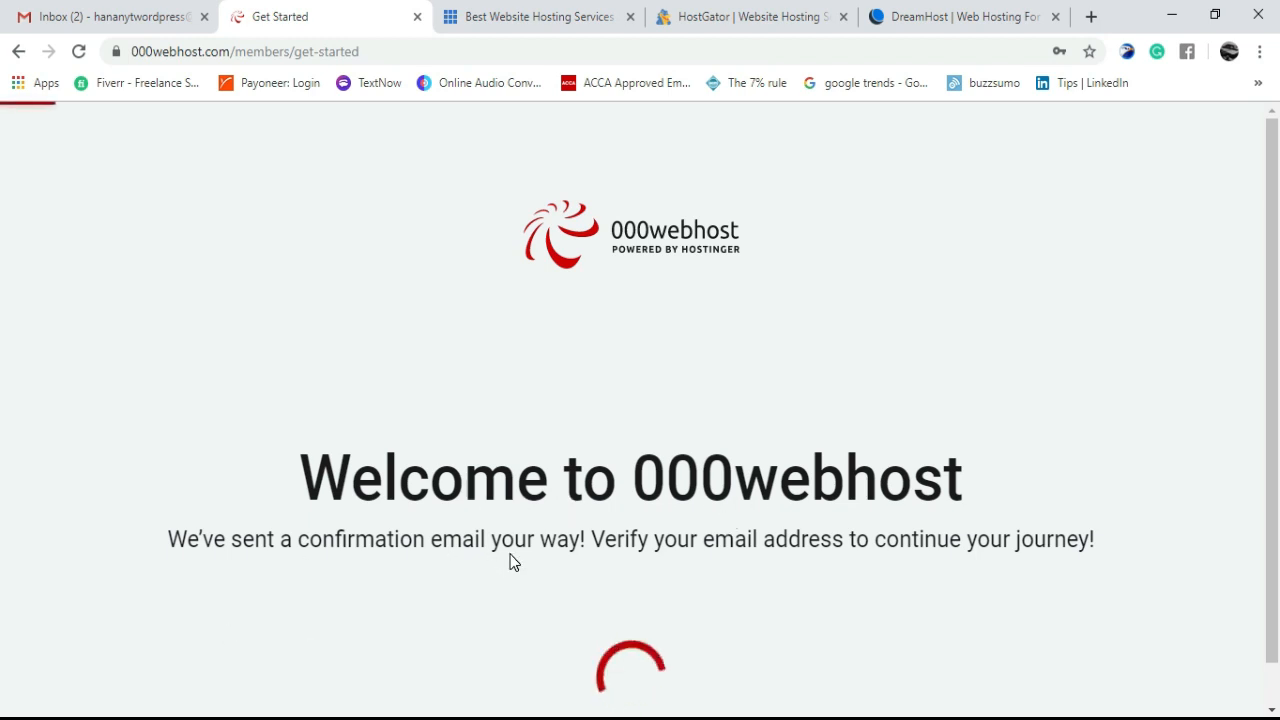
pyautogui.click(88, 10)
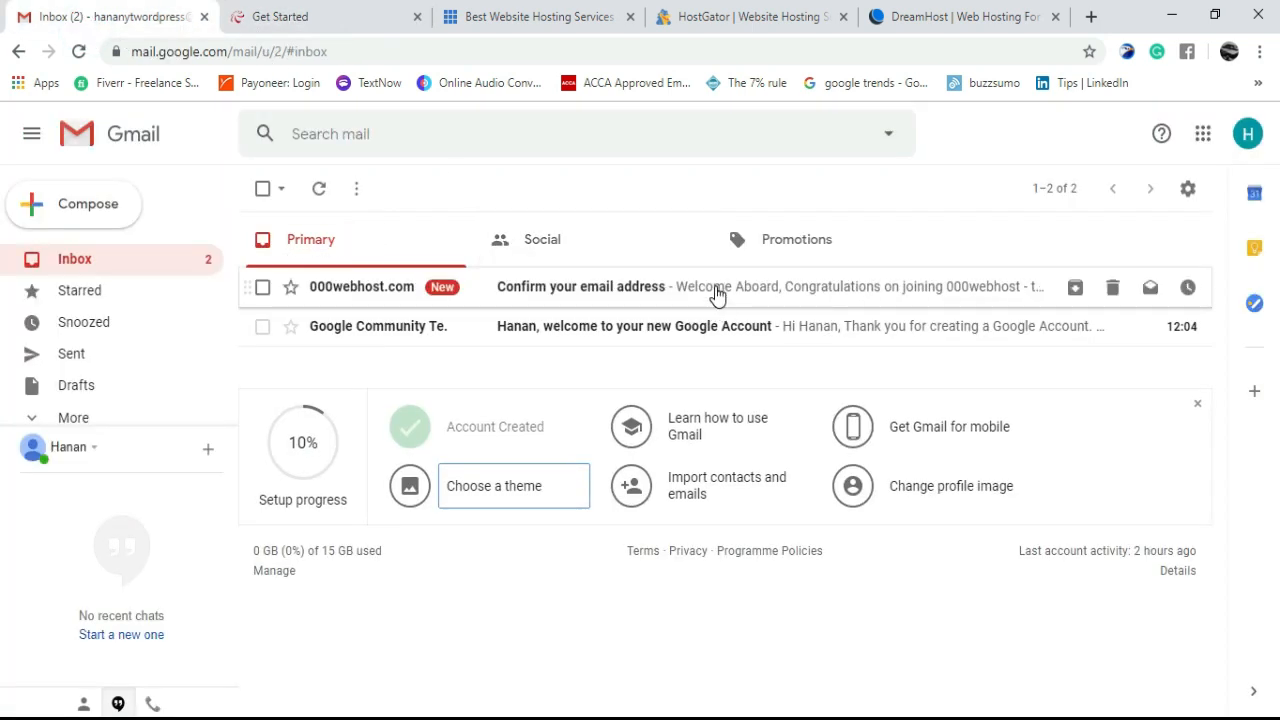
pyautogui.click(715, 289)
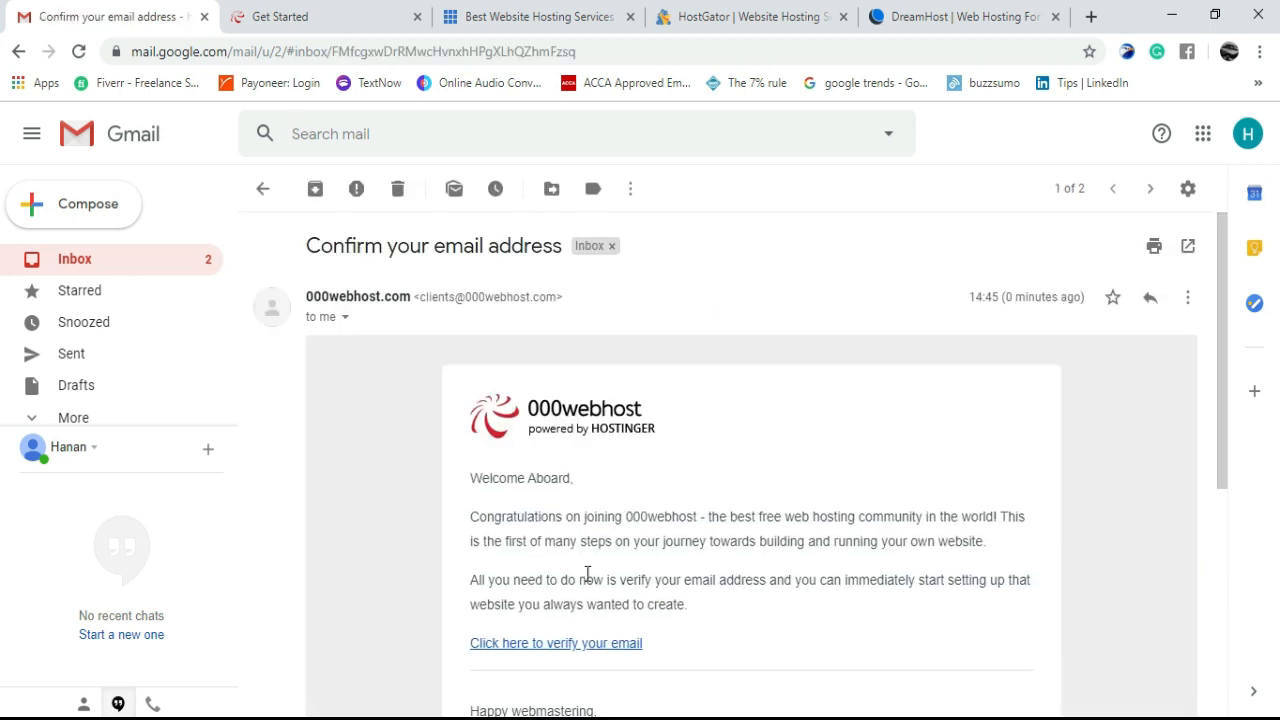
pyautogui.click(532, 647)
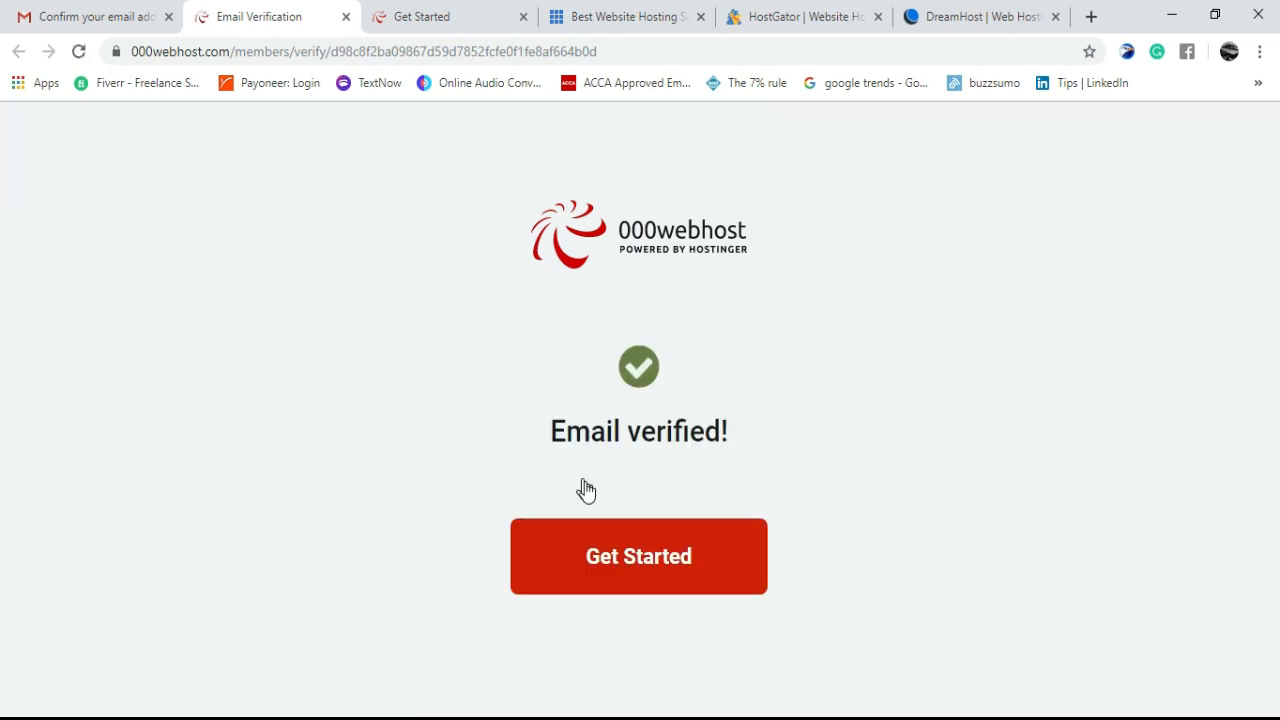
pyautogui.click(665, 562)
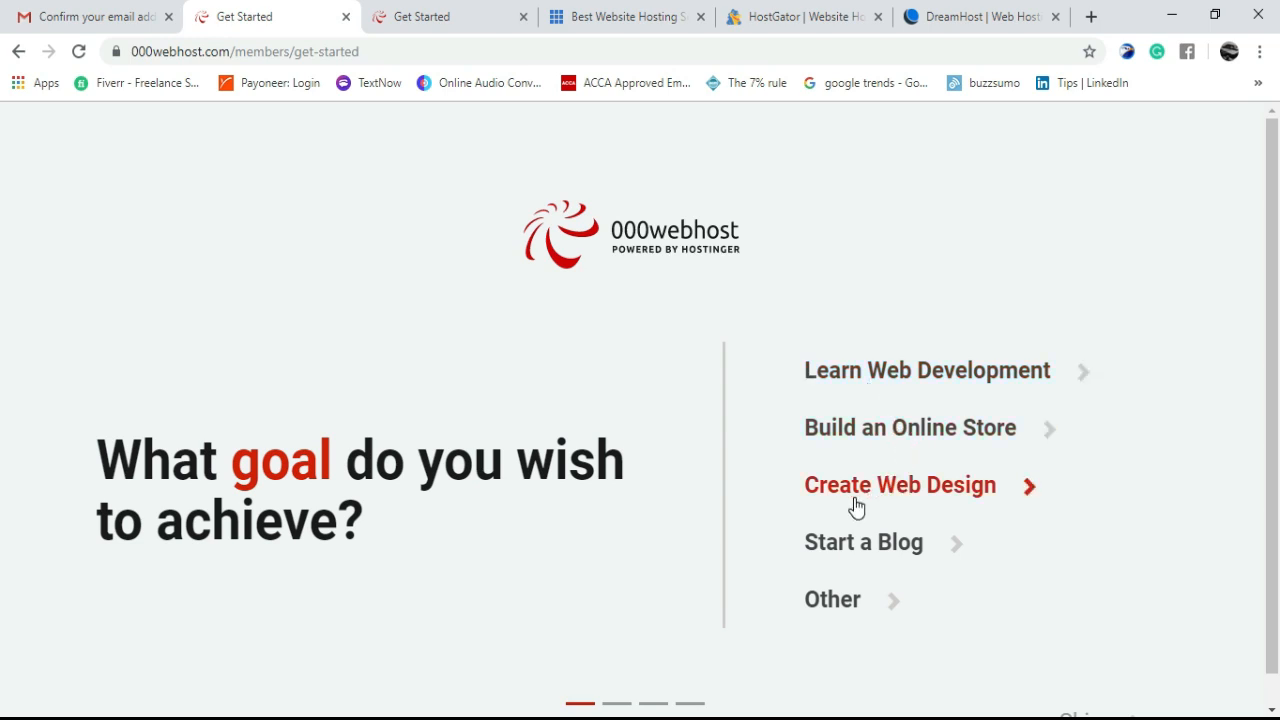
# - Pick Start a Blog, then skip both the goal and the experience questions
pyautogui.click(869, 557)
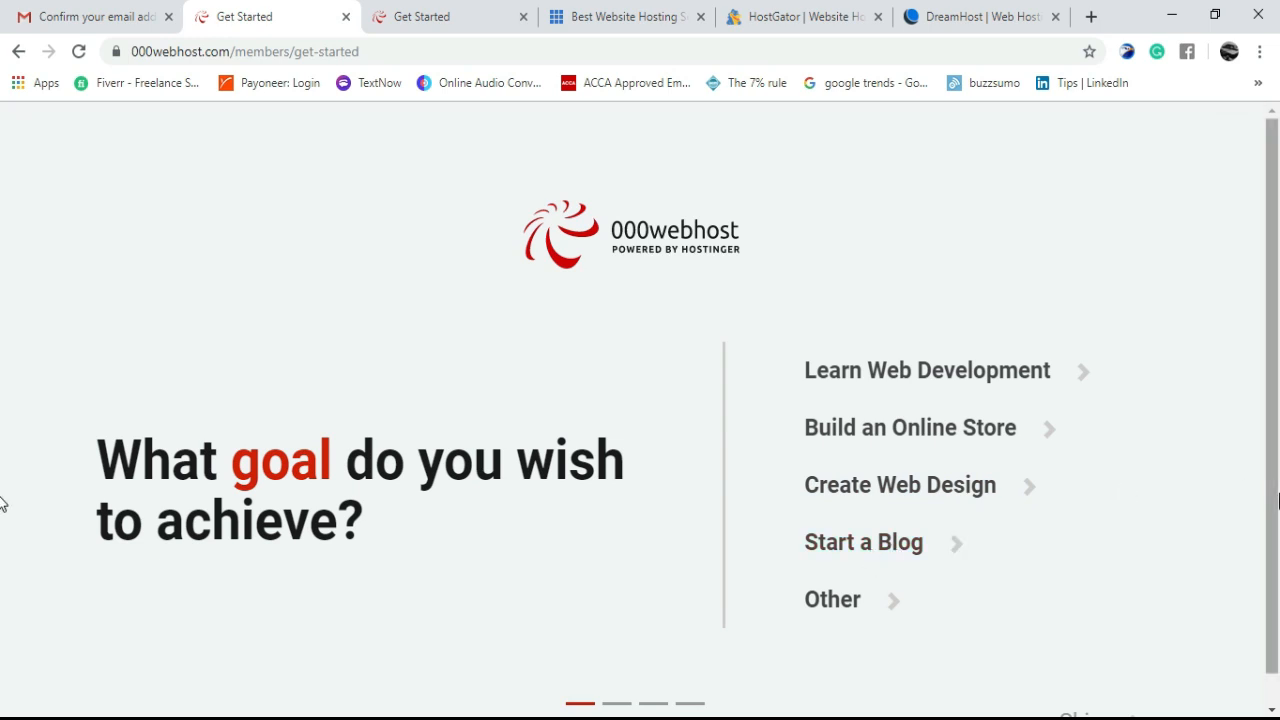
pyautogui.moveTo(1278, 494); pyautogui.dragTo(1279, 559)
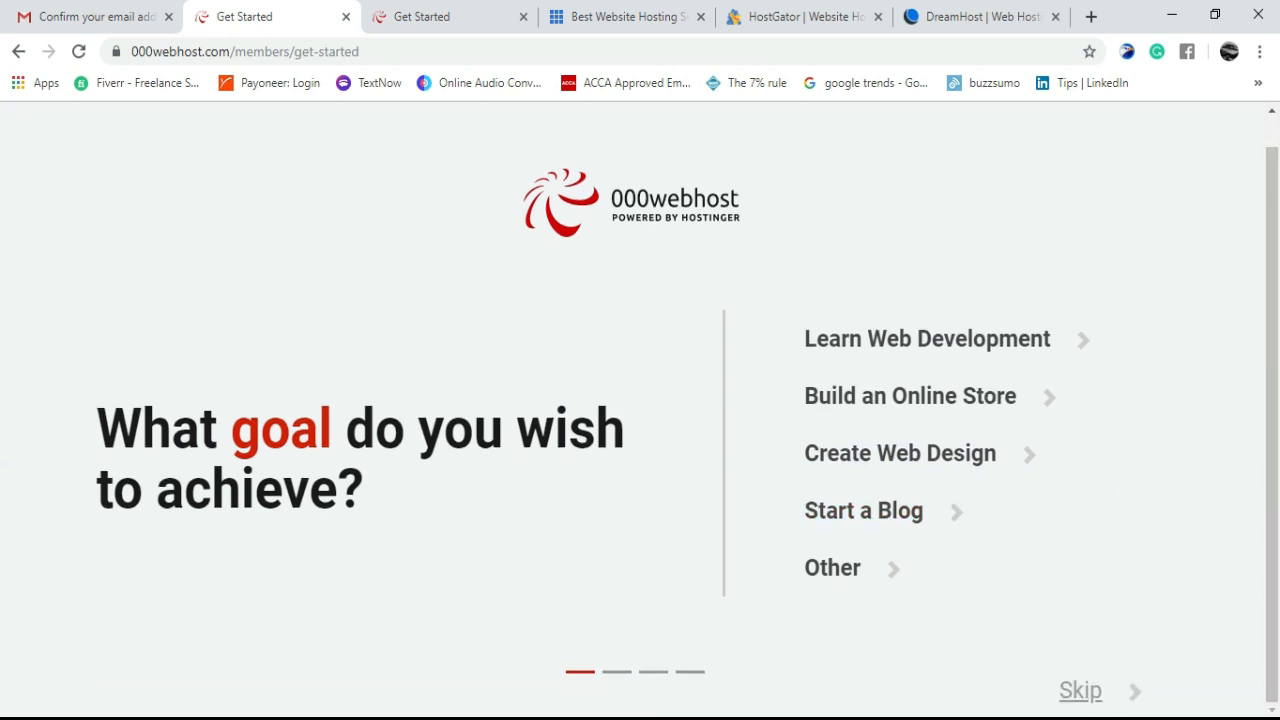
pyautogui.click(1077, 697)
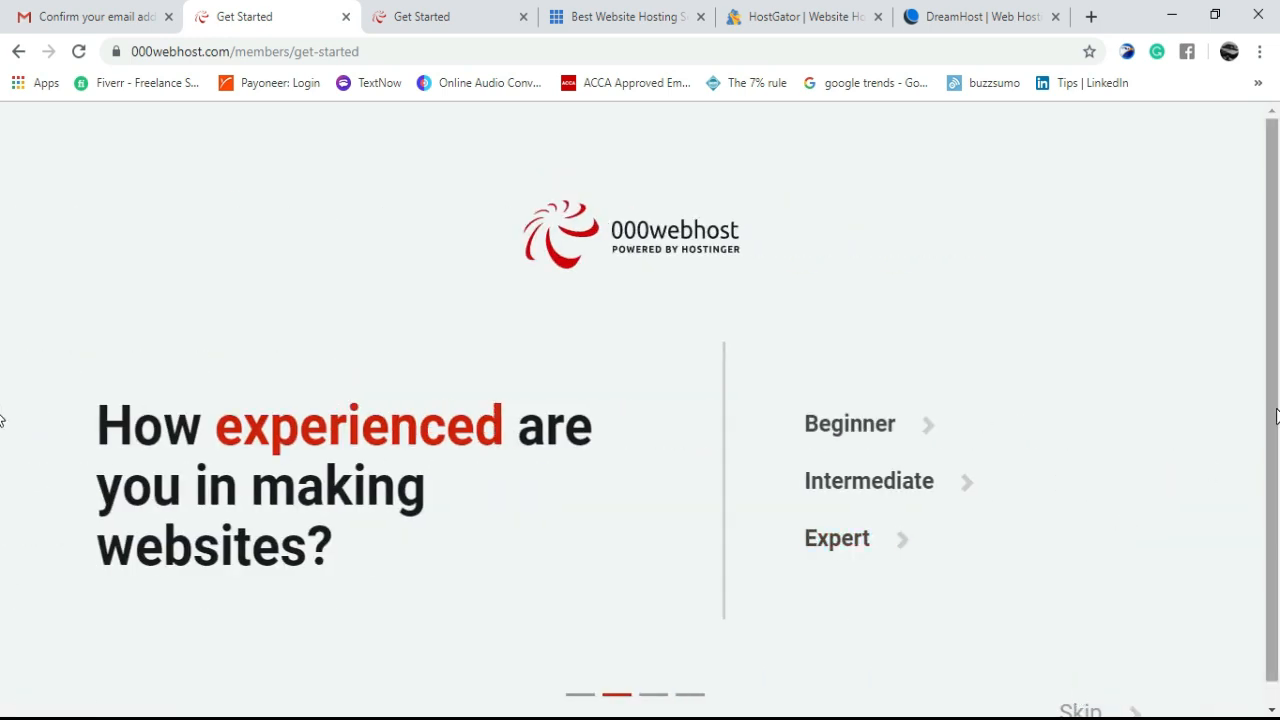
pyautogui.moveTo(1278, 406); pyautogui.dragTo(1278, 532)
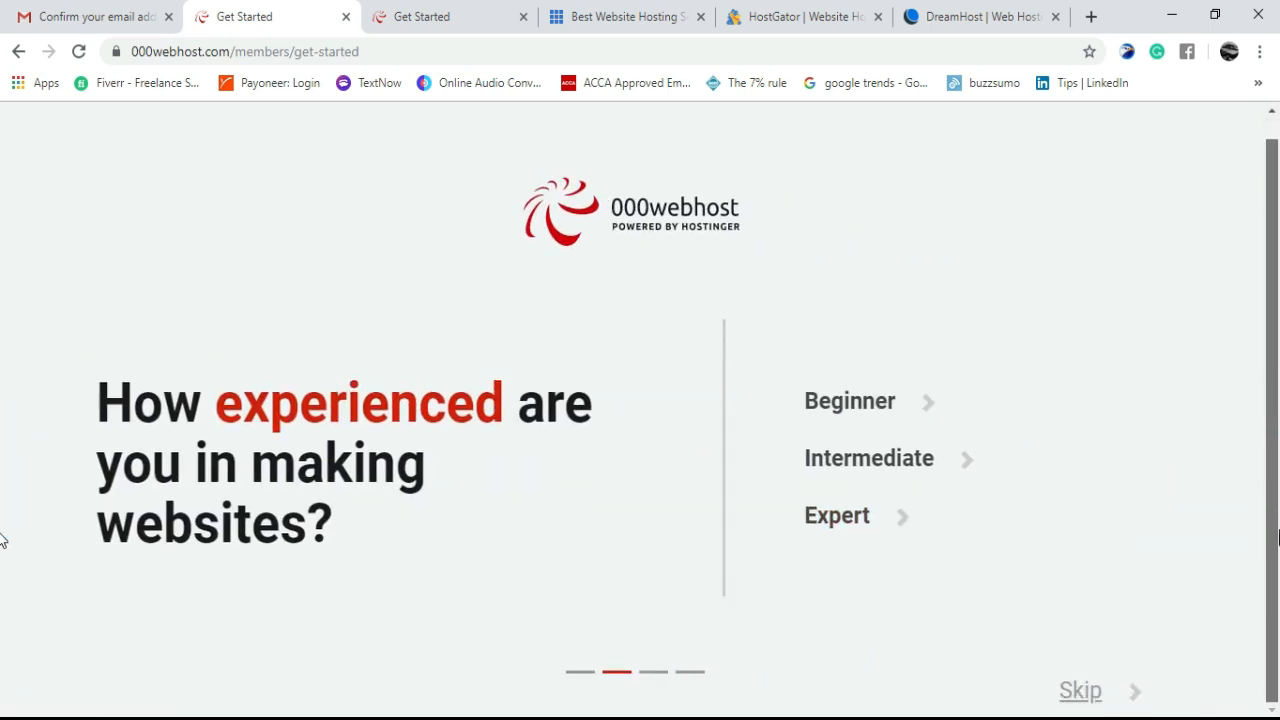
pyautogui.click(1075, 697)
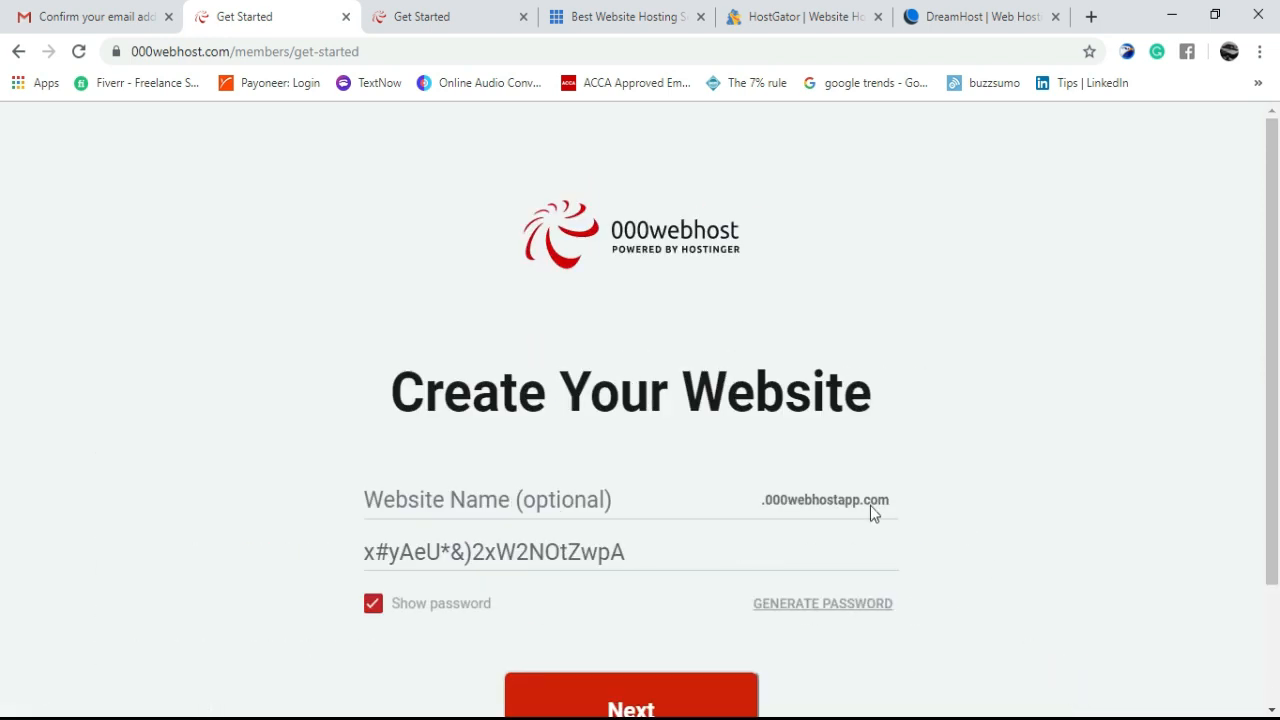
# - Type the chosen name into the new website's site name field
pyautogui.click(547, 508)
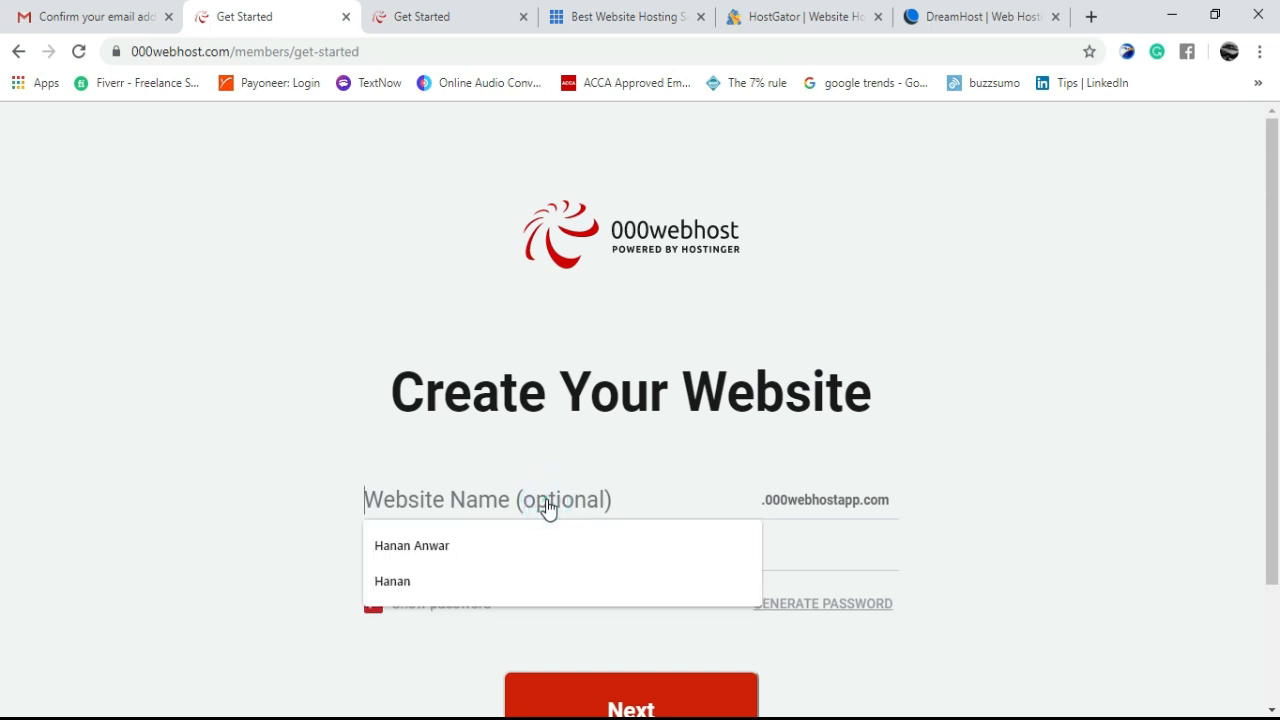
pyautogui.click(547, 508)
pyautogui.write('h')
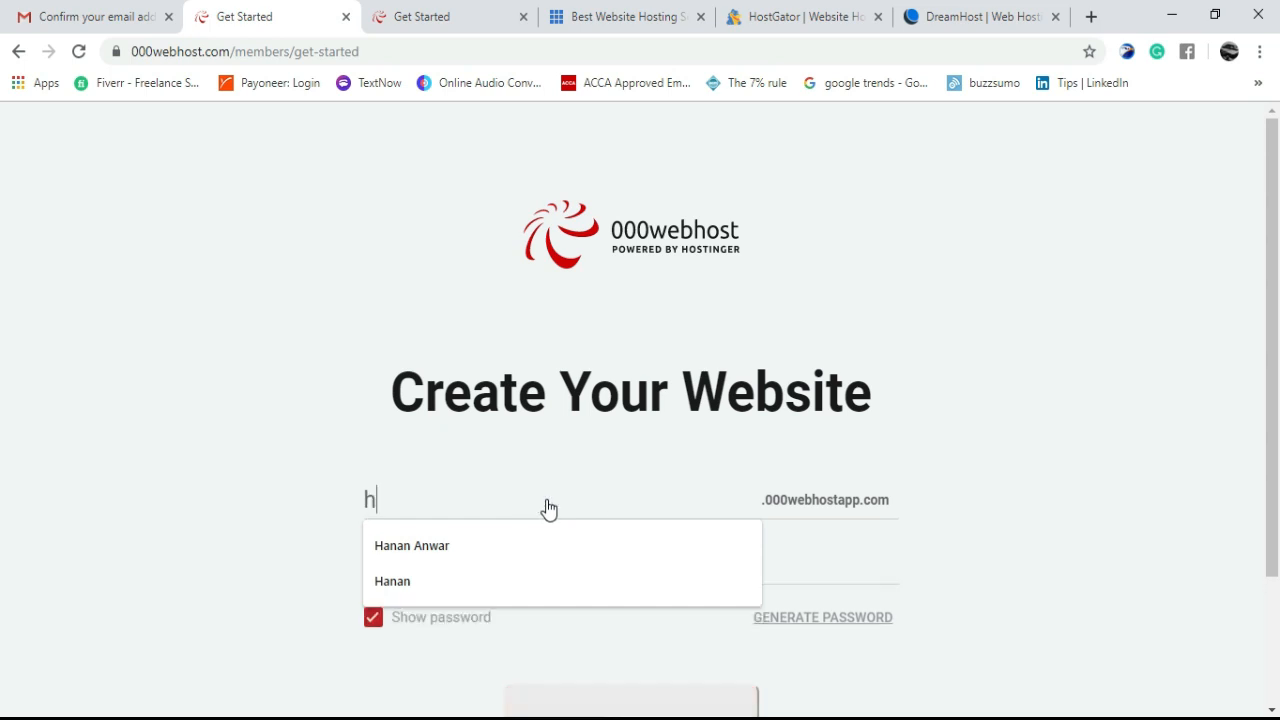
pyautogui.write('anan')
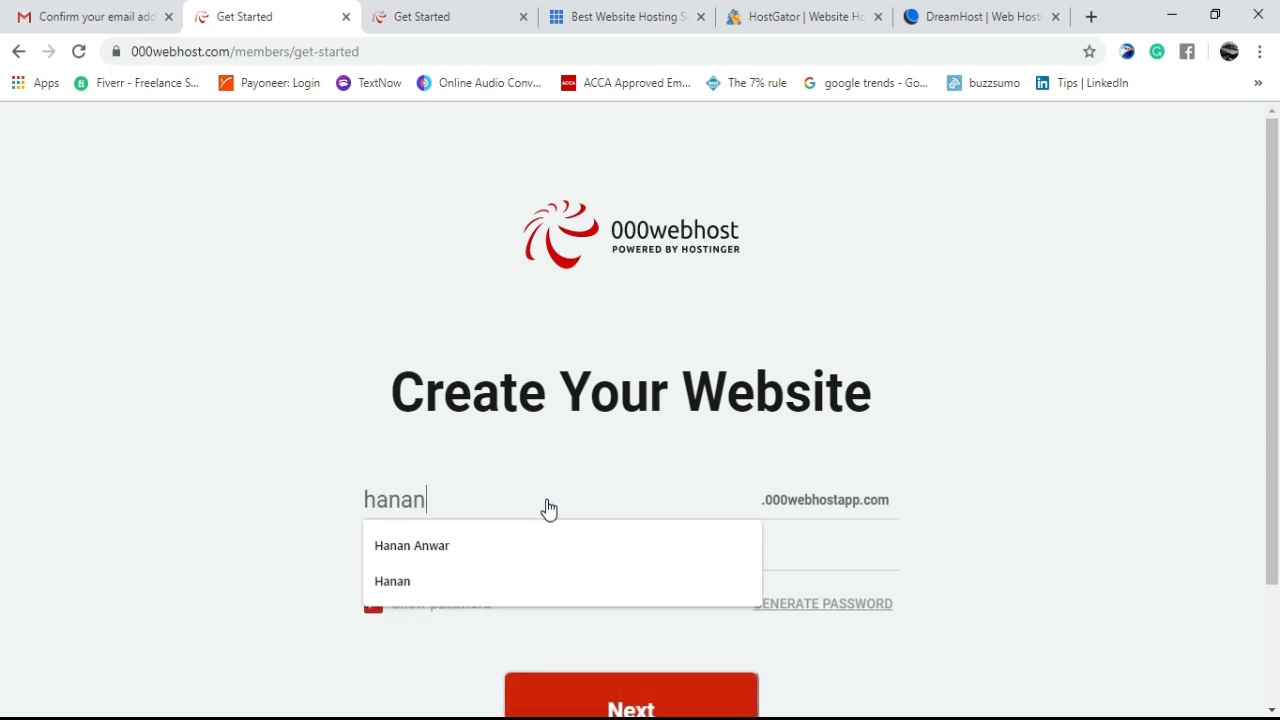
pyautogui.write('yt')
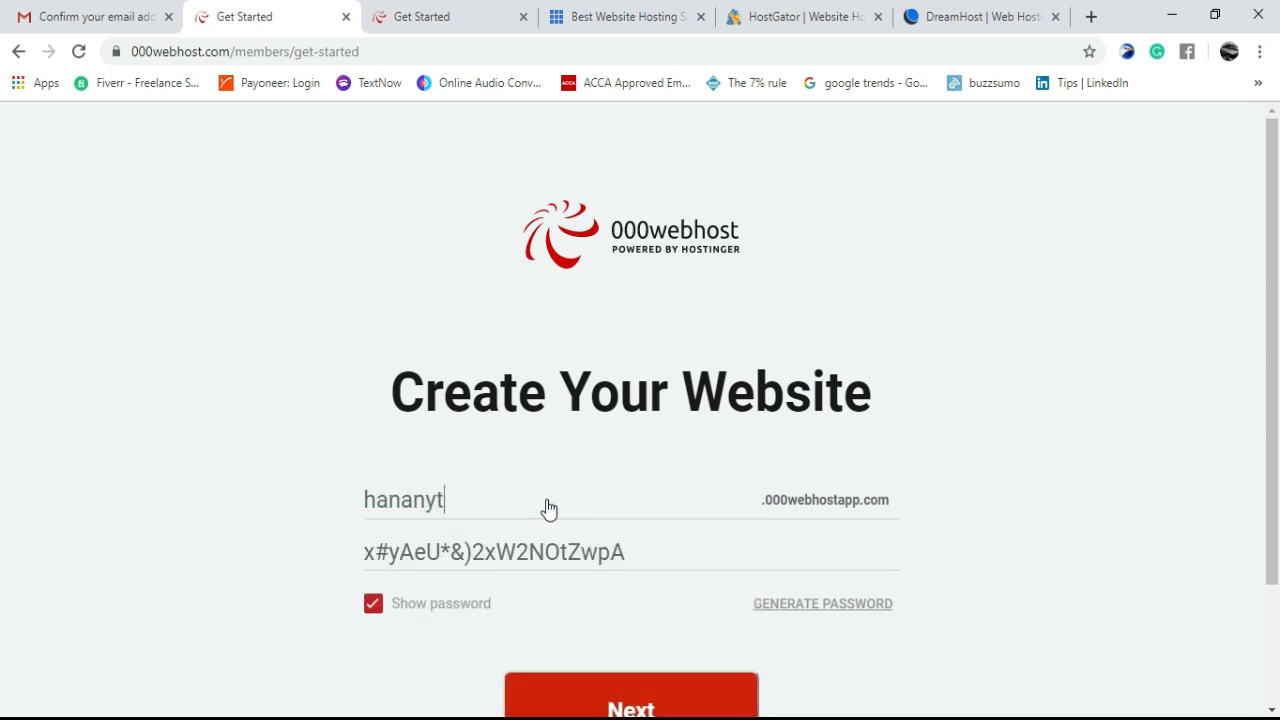
pyautogui.write('wor')
pyautogui.write('dpress')
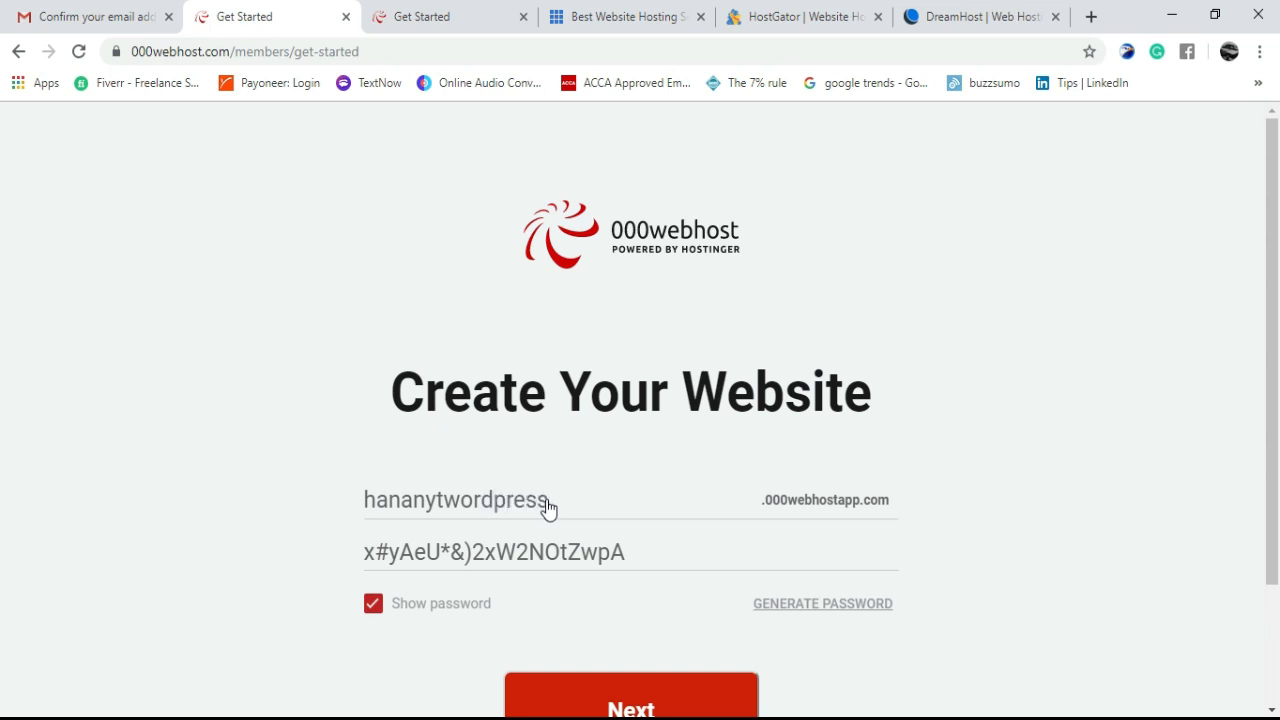
pyautogui.click(547, 507)
# - Replace the generated password with your own hidden password and create the website
pyautogui.click(680, 563)
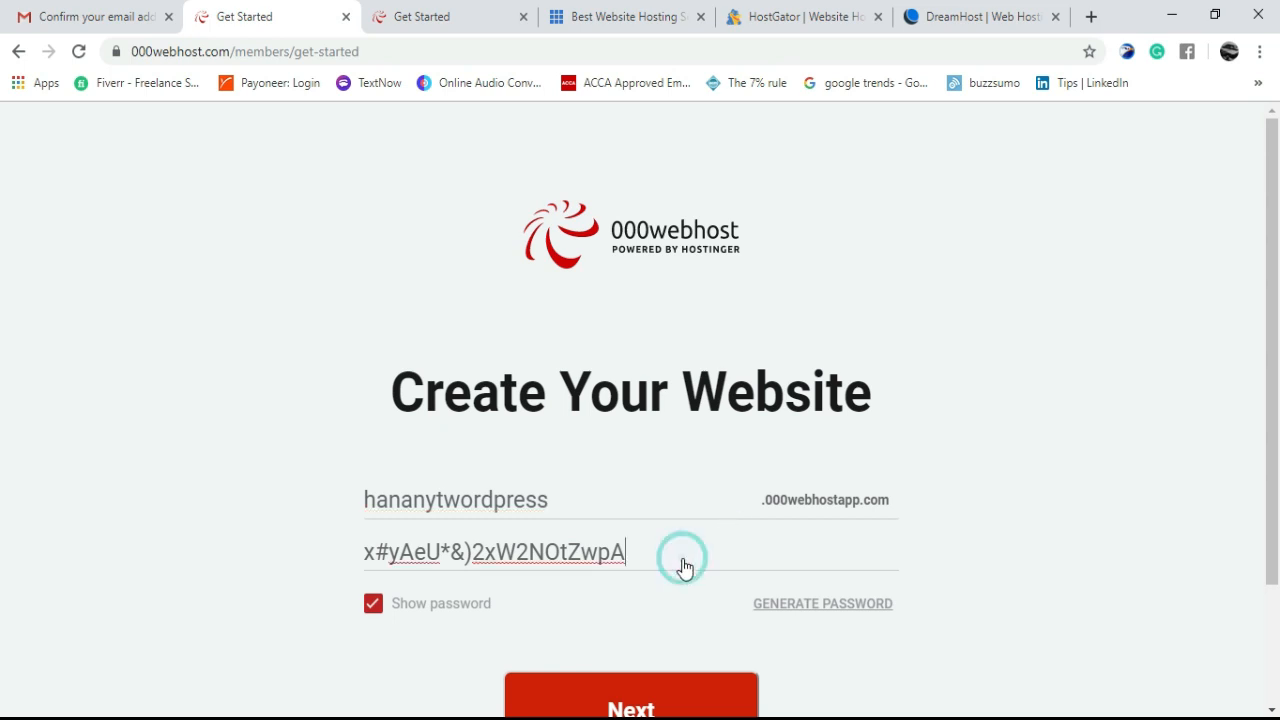
pyautogui.press('BackSpace')
pyautogui.hotkey('ctrl', 'a')
pyautogui.press('BackSpace')
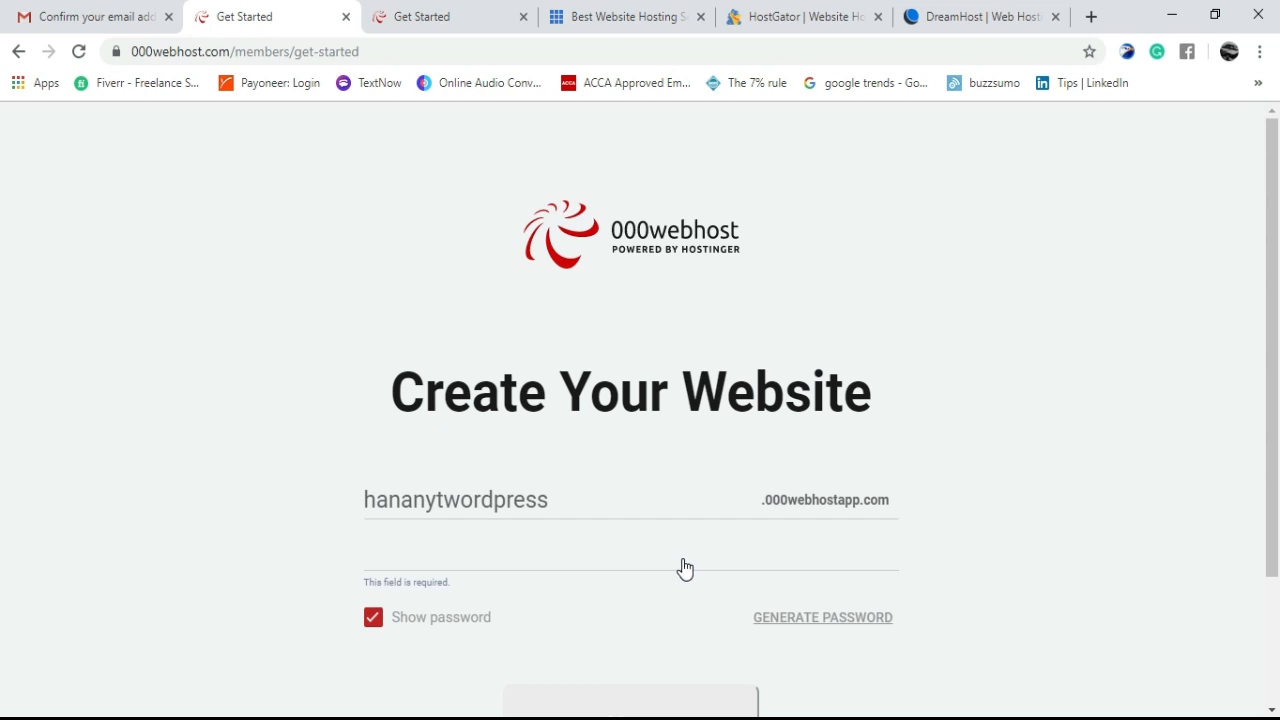
pyautogui.write('hana')
pyautogui.press('BackSpace')
pyautogui.press('BackSpace')
pyautogui.press('BackSpace')
pyautogui.press('BackSpace')
pyautogui.click(379, 624)
pyautogui.click(463, 553)
pyautogui.write('h•••••••••••')
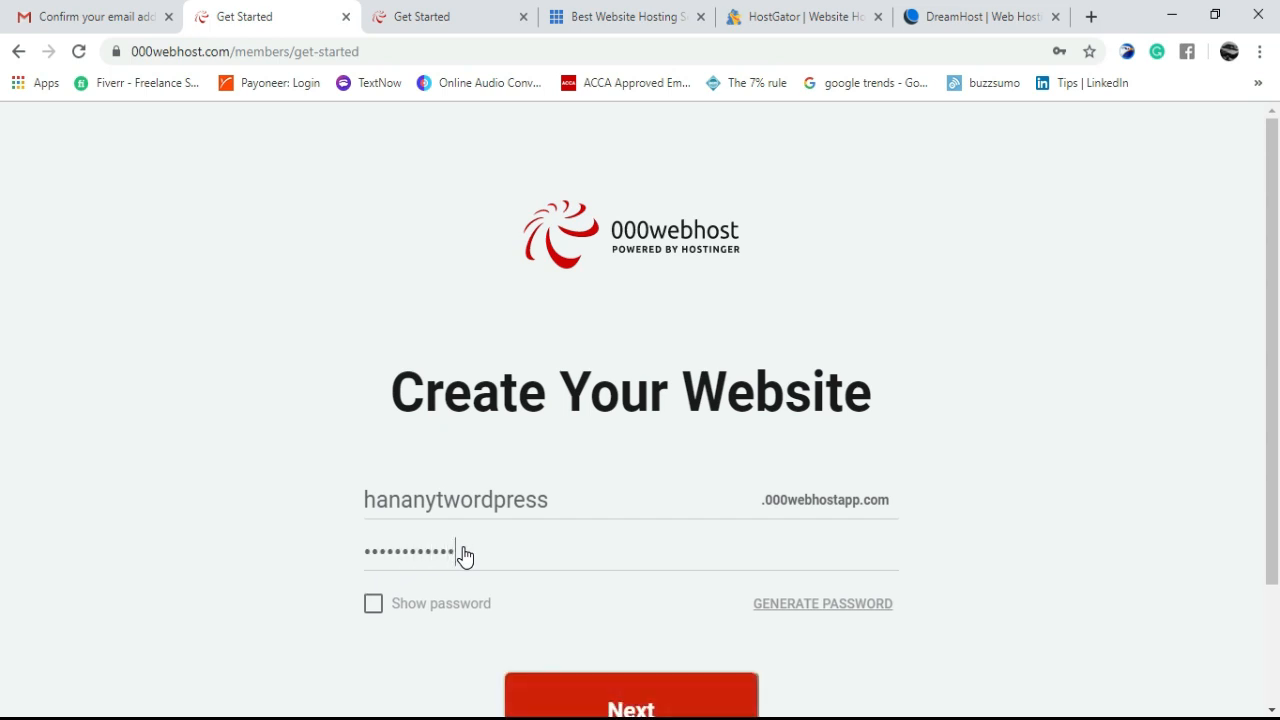
pyautogui.click(709, 700)
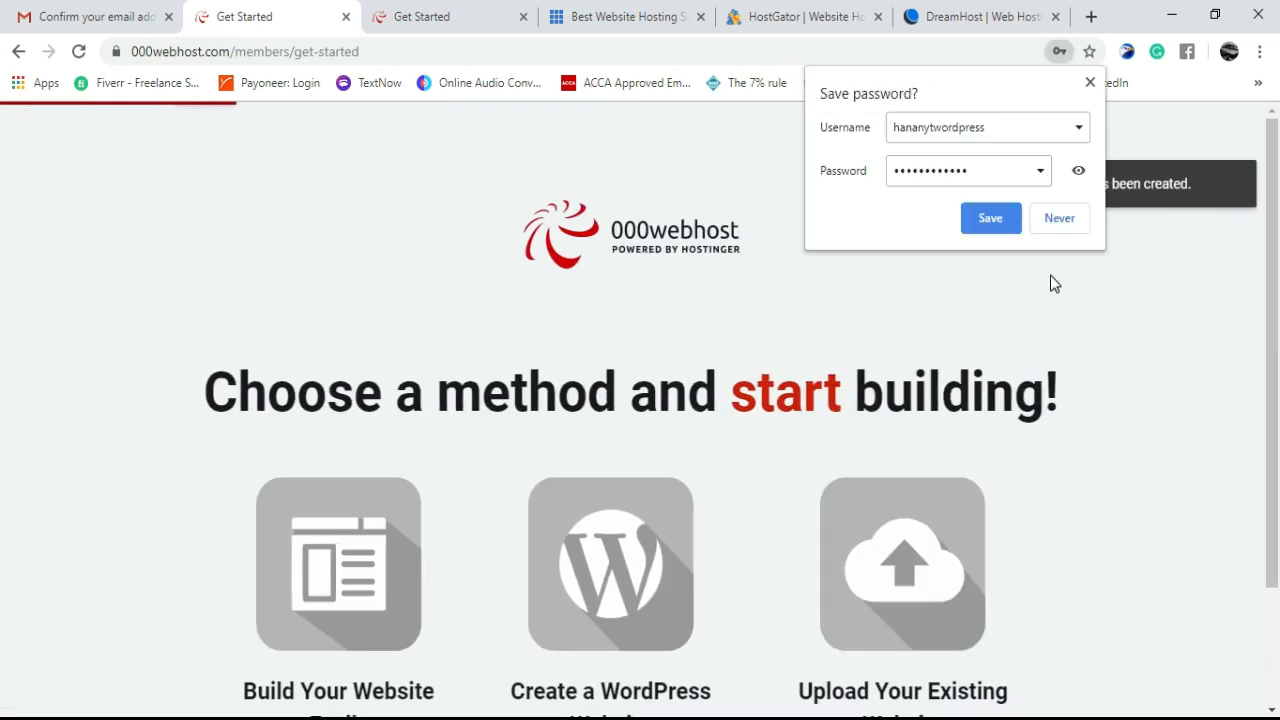
# - Save the site login in Chrome and scroll down to the three building-method cards
pyautogui.click(990, 218)
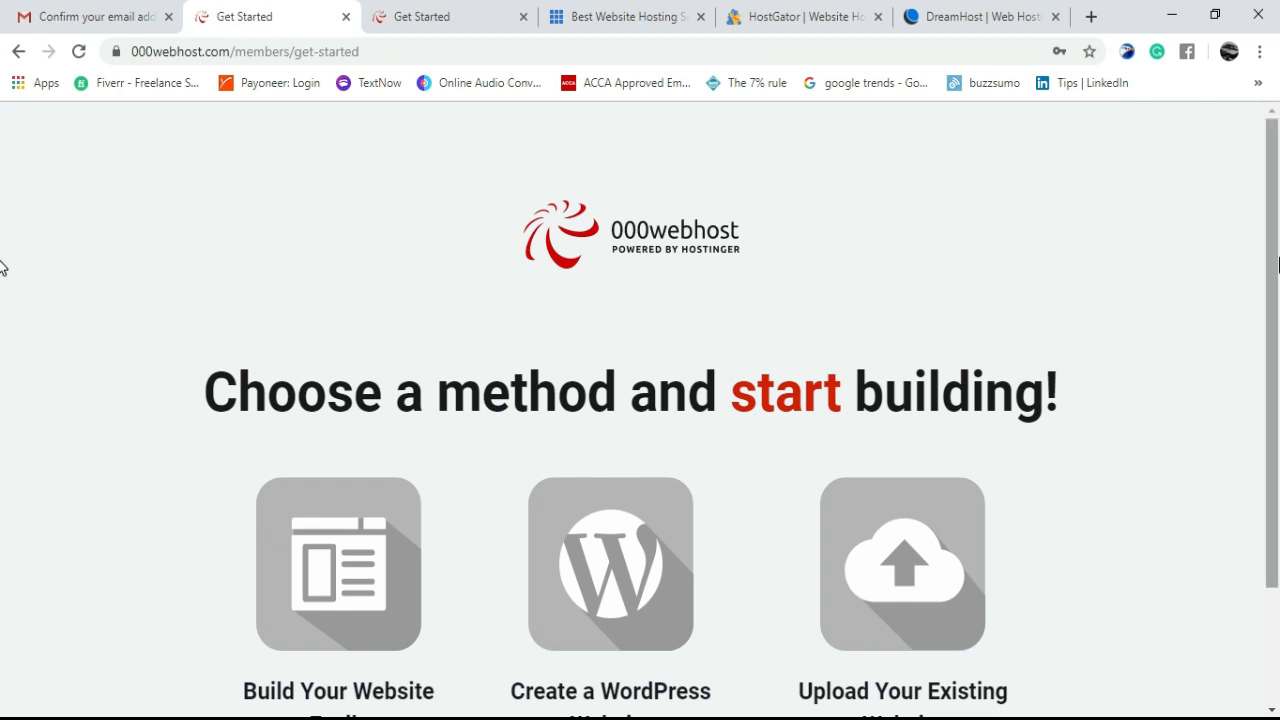
pyautogui.scroll(-1, 2, 266)
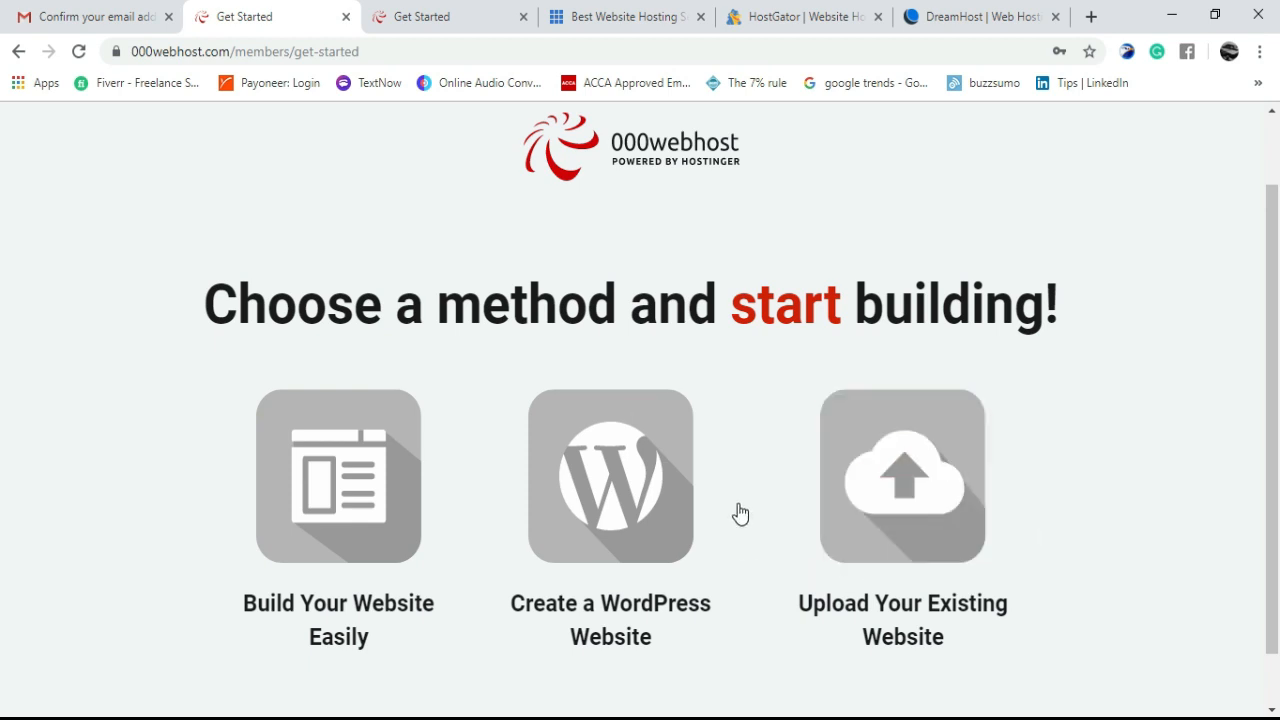
# - Choose Create a WordPress Website, replace the autofilled admin password, keep English, and install
pyautogui.click(623, 497)
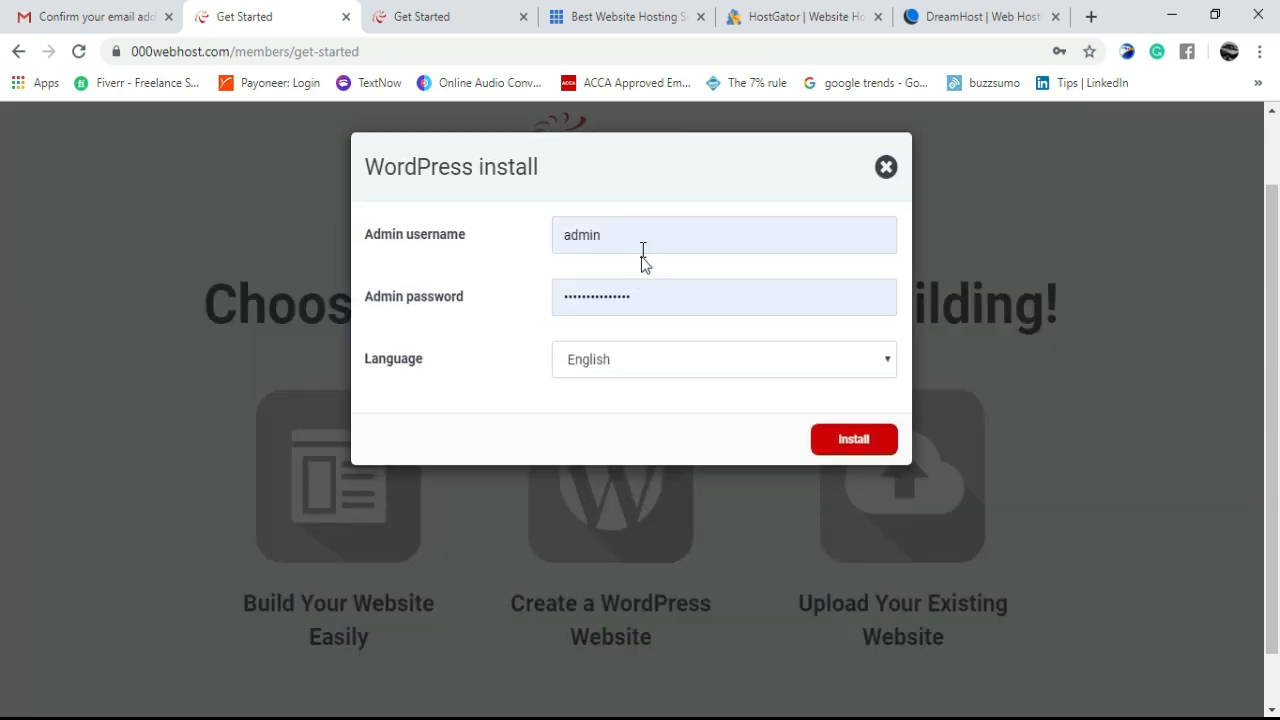
pyautogui.click(694, 235)
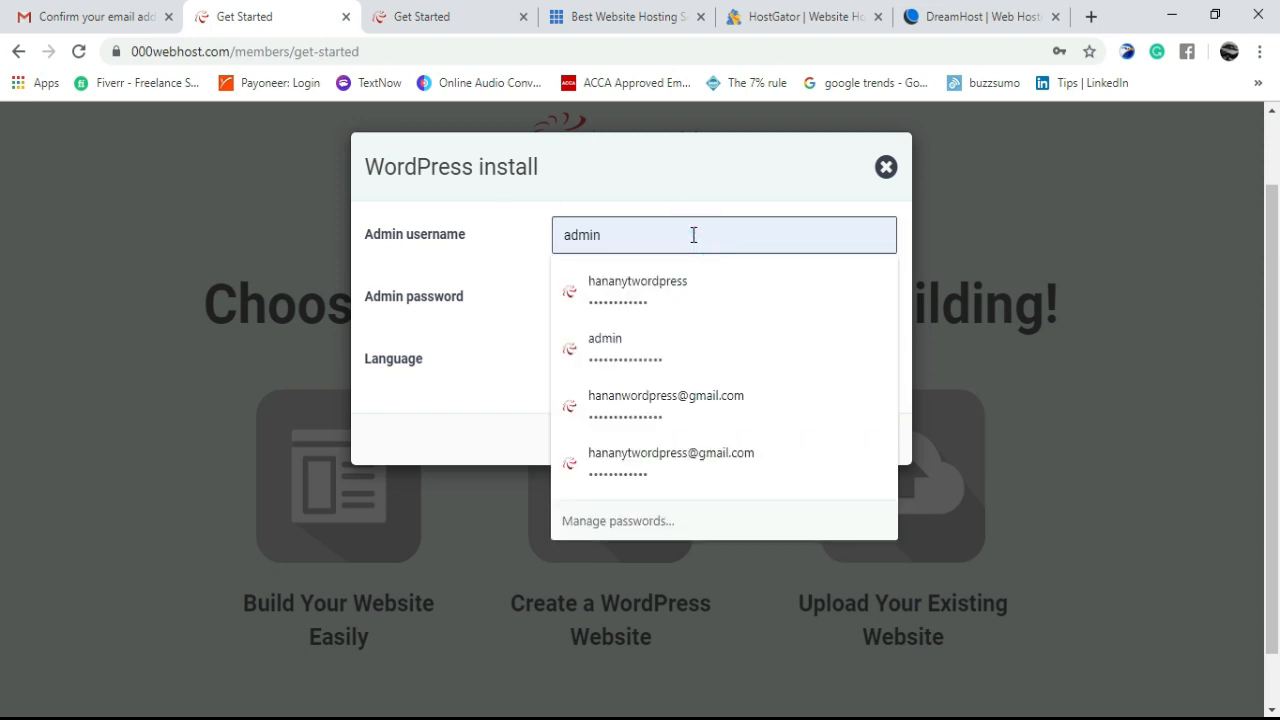
pyautogui.click(692, 233)
pyautogui.click(488, 278)
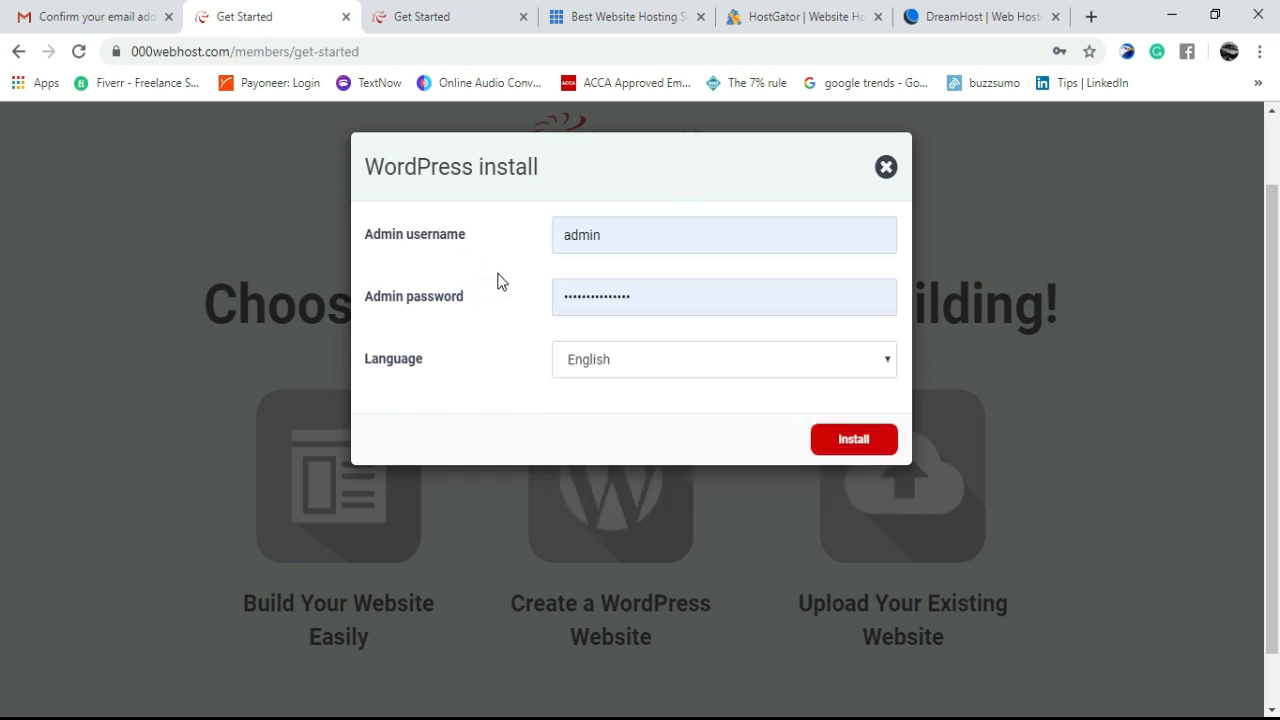
pyautogui.click(740, 298)
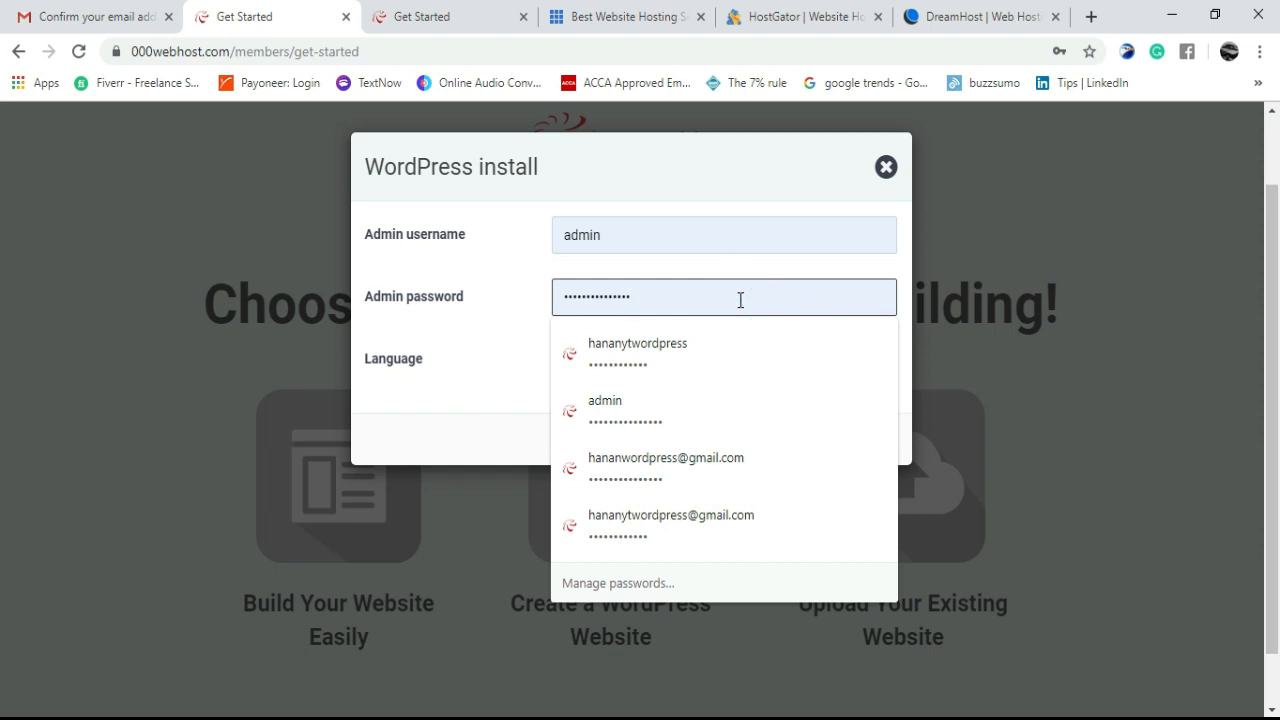
pyautogui.press('BackSpace')
pyautogui.press('BackSpace')
pyautogui.press('BackSpace')
pyautogui.press('BackSpace')
pyautogui.press('BackSpace')
pyautogui.press('BackSpace')
pyautogui.press('BackSpace')
pyautogui.press('BackSpace')
pyautogui.press('BackSpace')
pyautogui.press('BackSpace')
pyautogui.press('BackSpace')
pyautogui.press('BackSpace')
pyautogui.press('BackSpace')
pyautogui.press('BackSpace')
pyautogui.press('BackSpace')
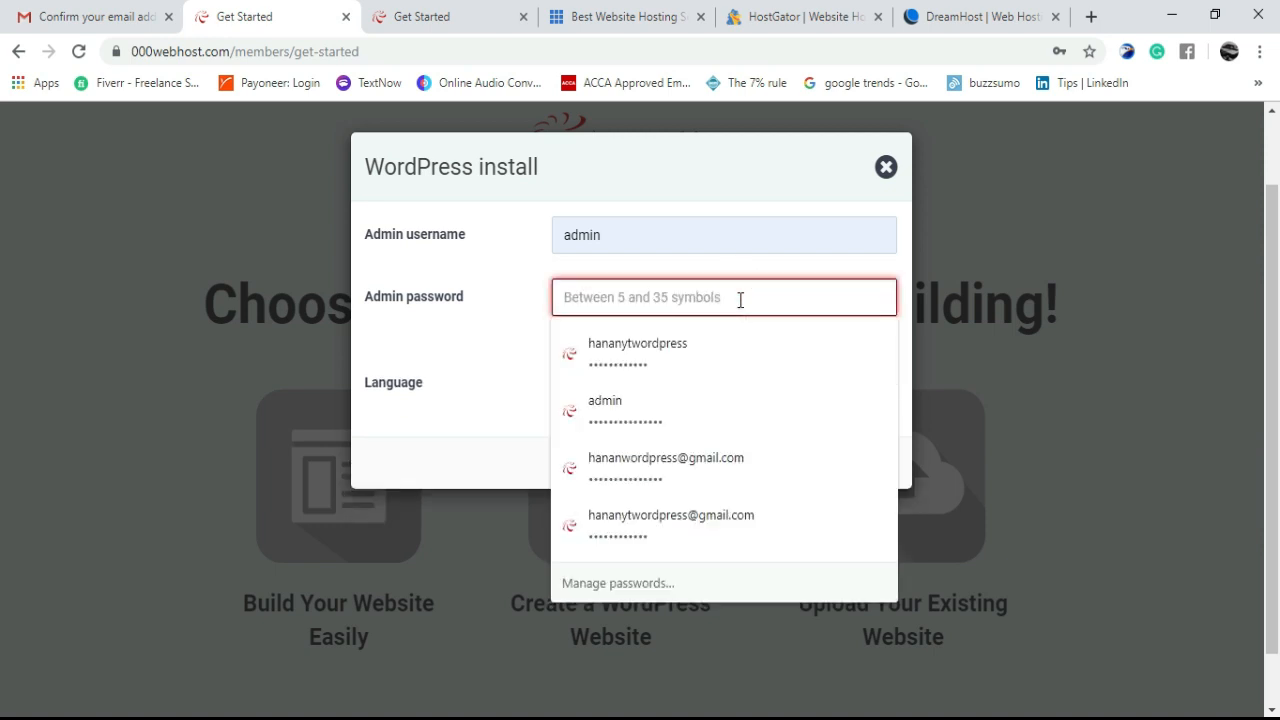
pyautogui.write('•')
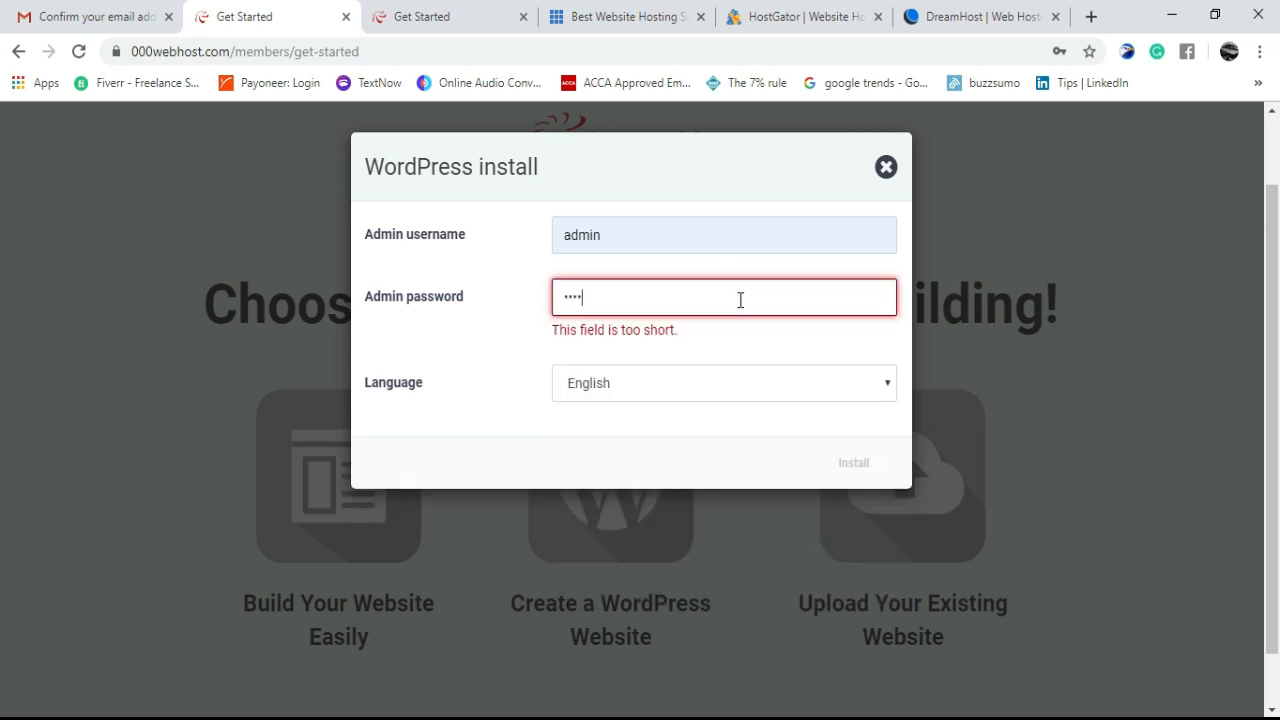
pyautogui.write('••••••••')
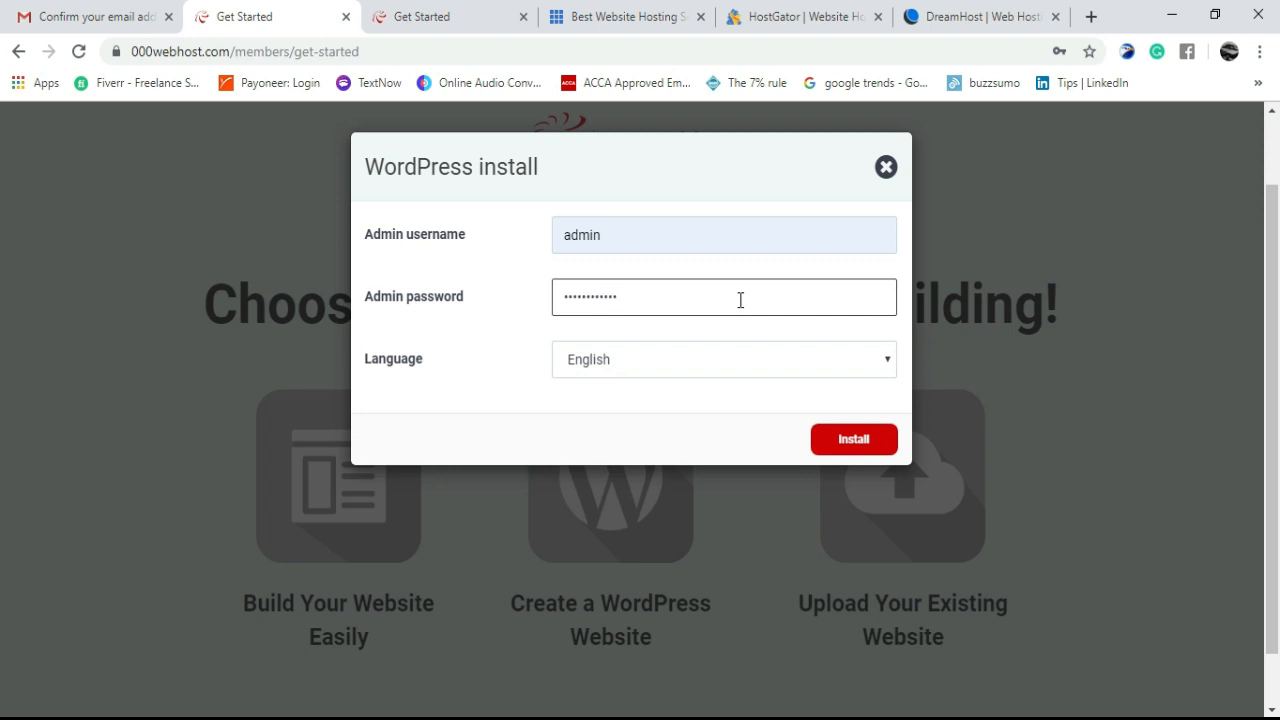
pyautogui.click(843, 439)
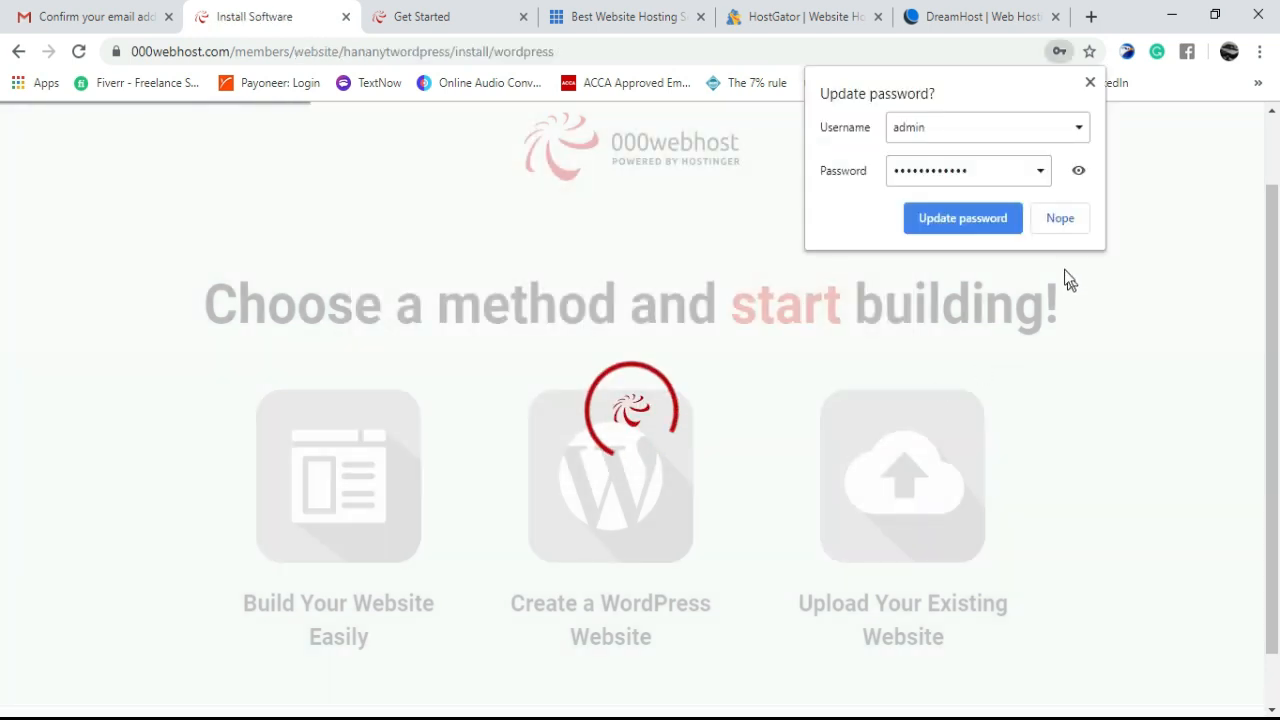
# - Decline Chrome's password update and continue to WordPress configuration once installation finishes
pyautogui.click(1067, 226)
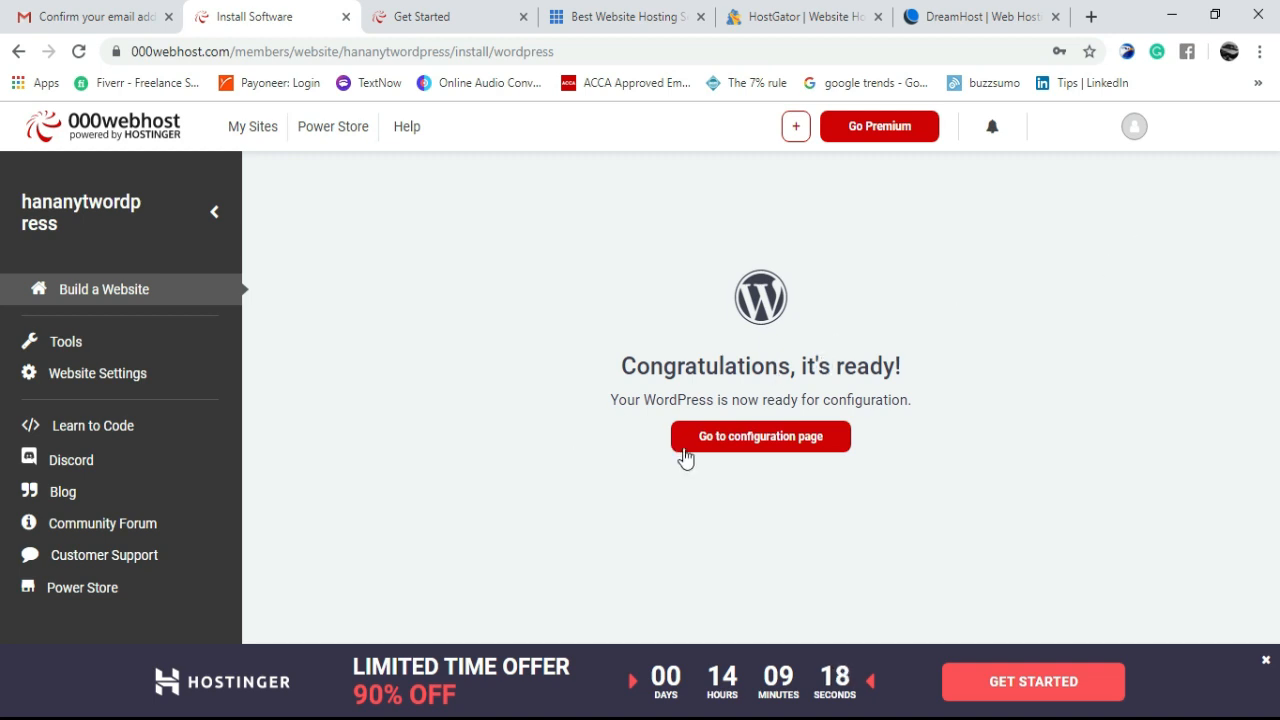
pyautogui.click(744, 452)
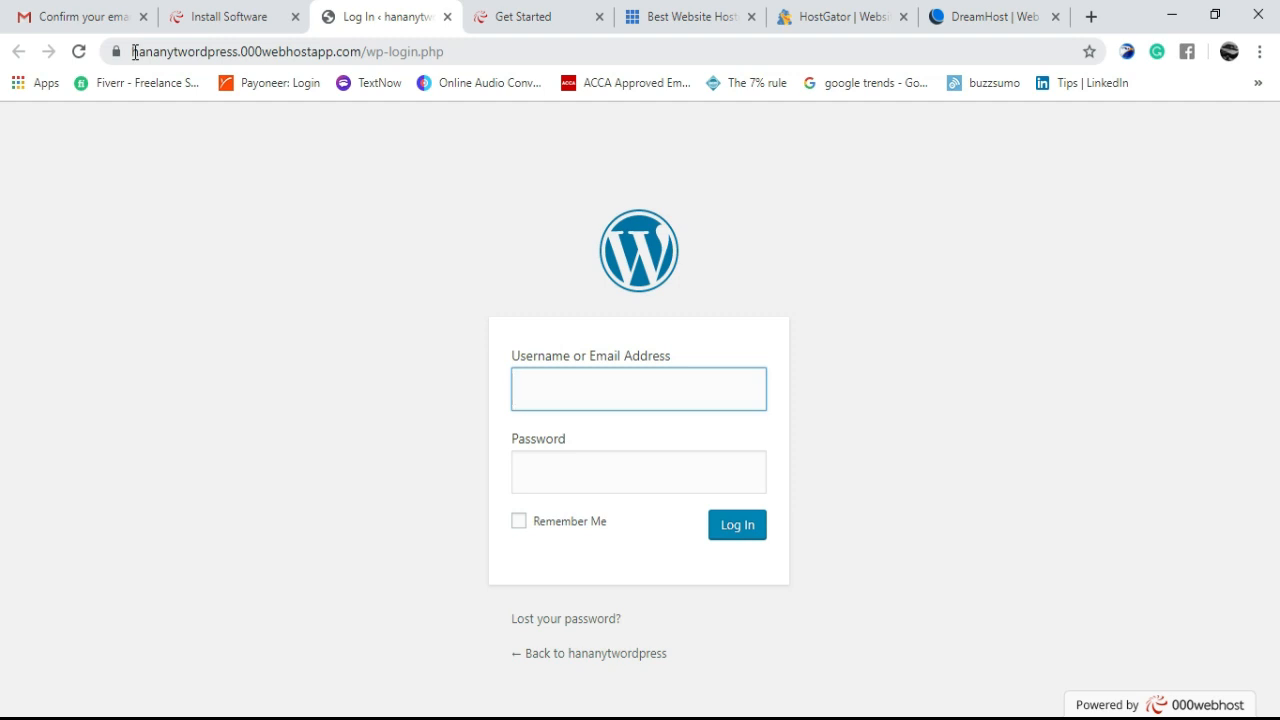
# - Log in to the WordPress admin with username 'admin' and the account password
pyautogui.moveTo(134, 52); pyautogui.dragTo(367, 60)
pyautogui.click(423, 215)
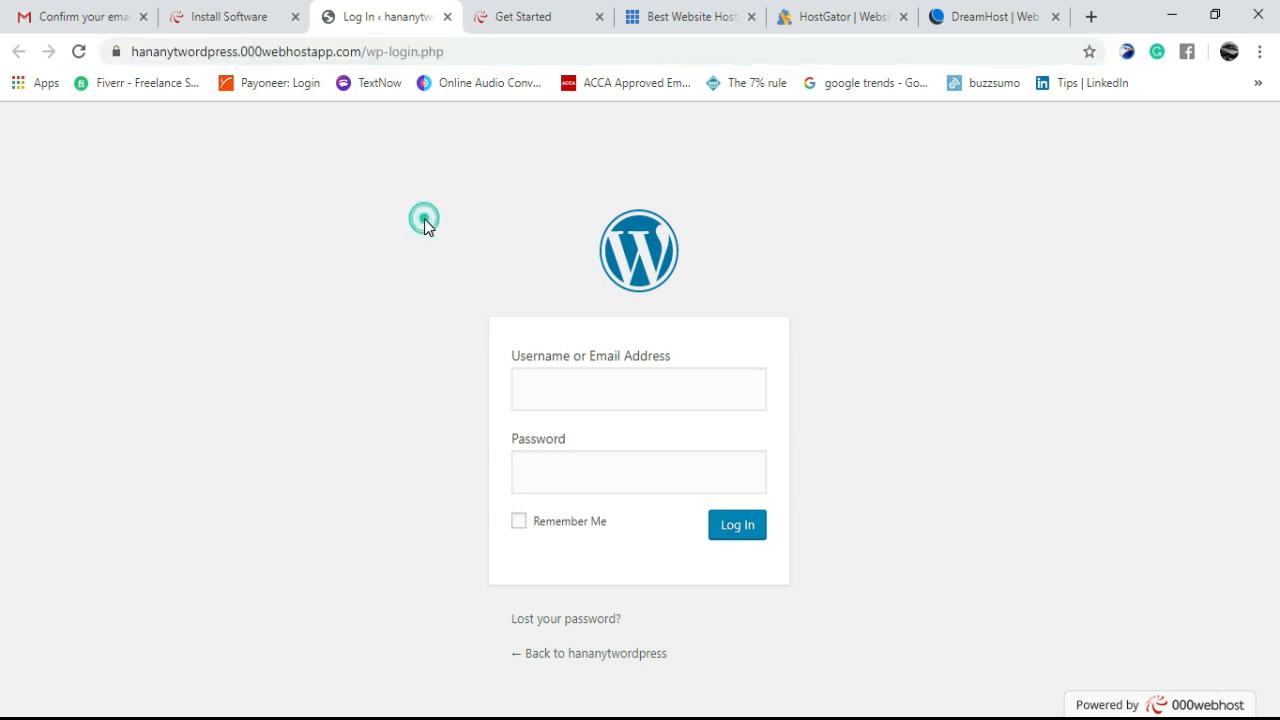
pyautogui.click(622, 387)
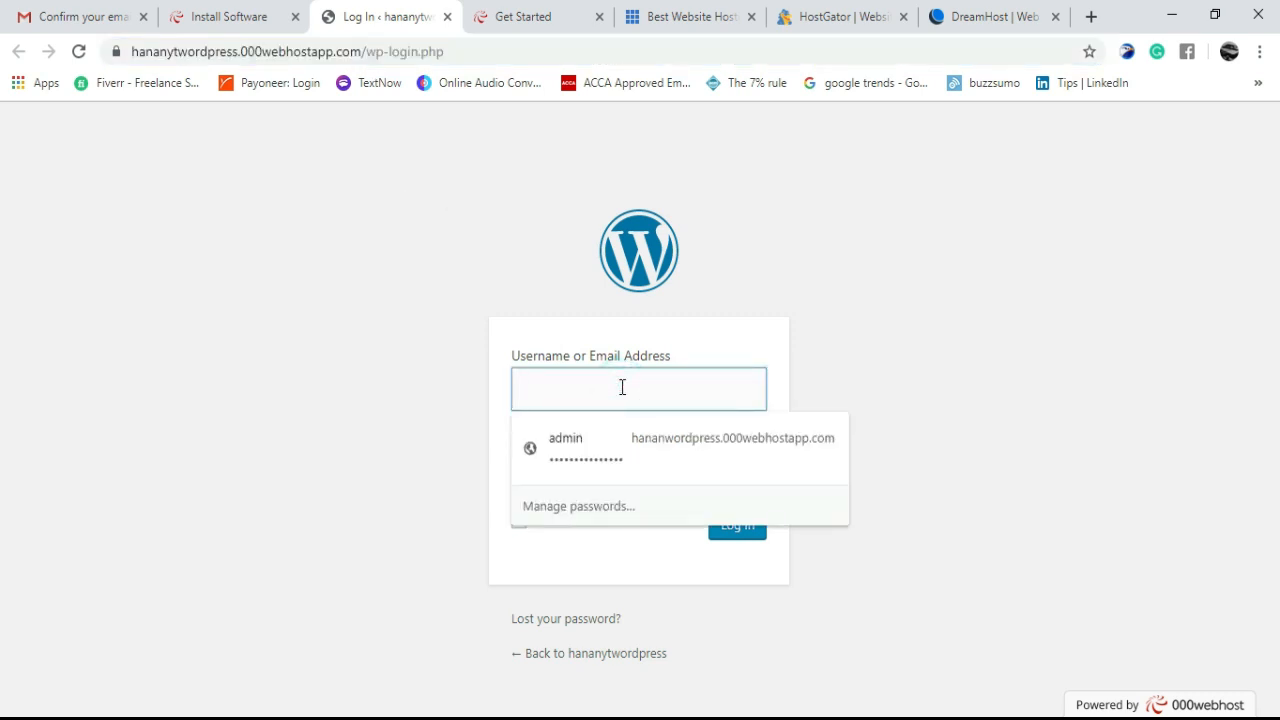
pyautogui.write('admin')
pyautogui.click(448, 390)
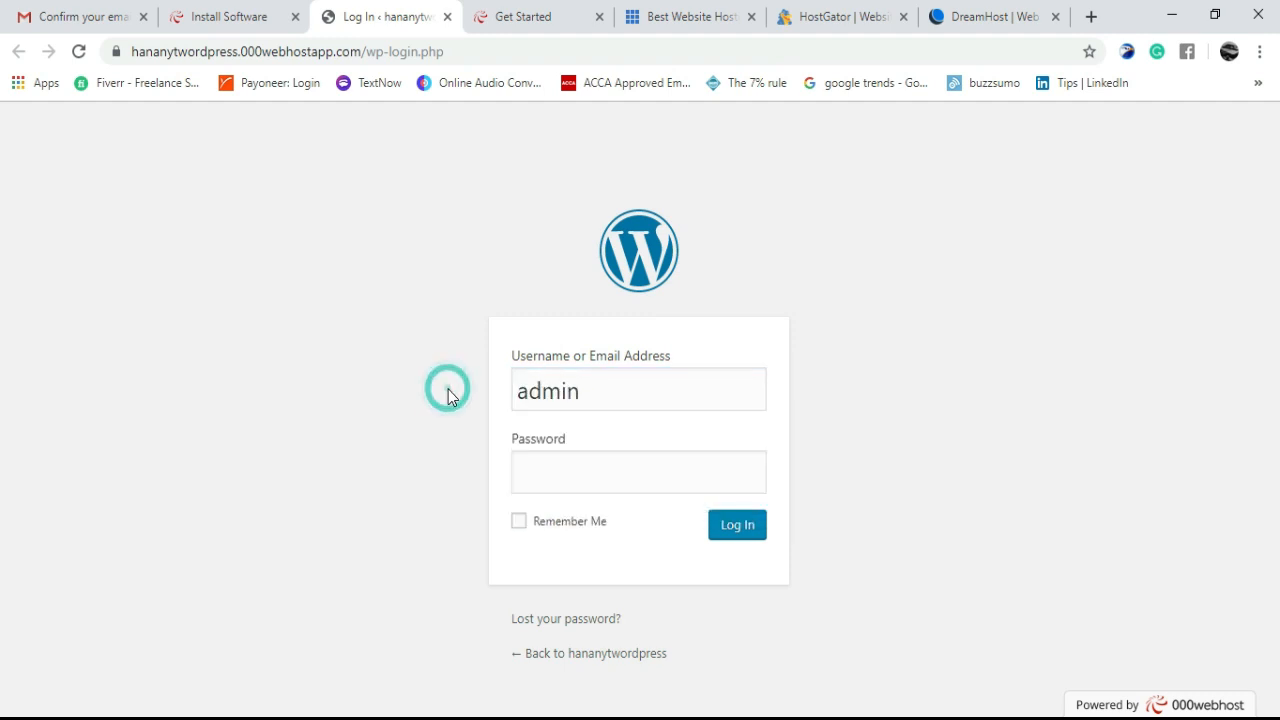
pyautogui.click(580, 466)
pyautogui.write('•')
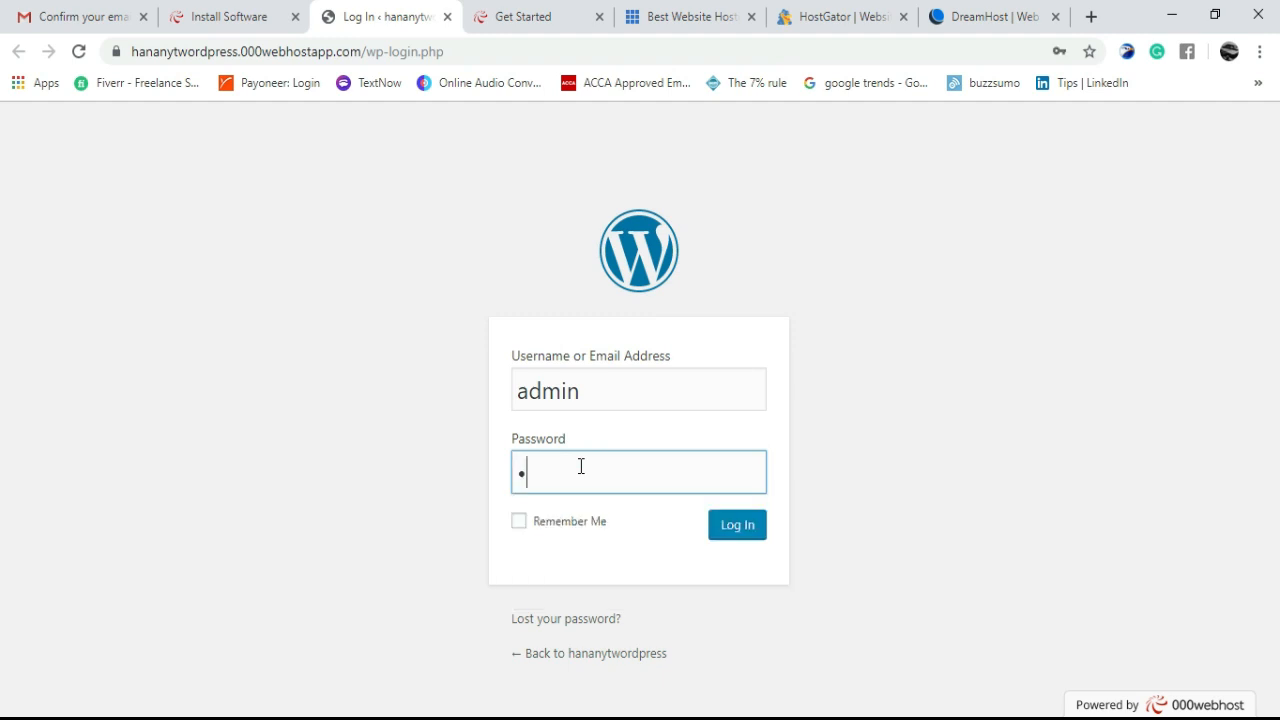
pyautogui.write('••••••••••')
pyautogui.click(716, 526)
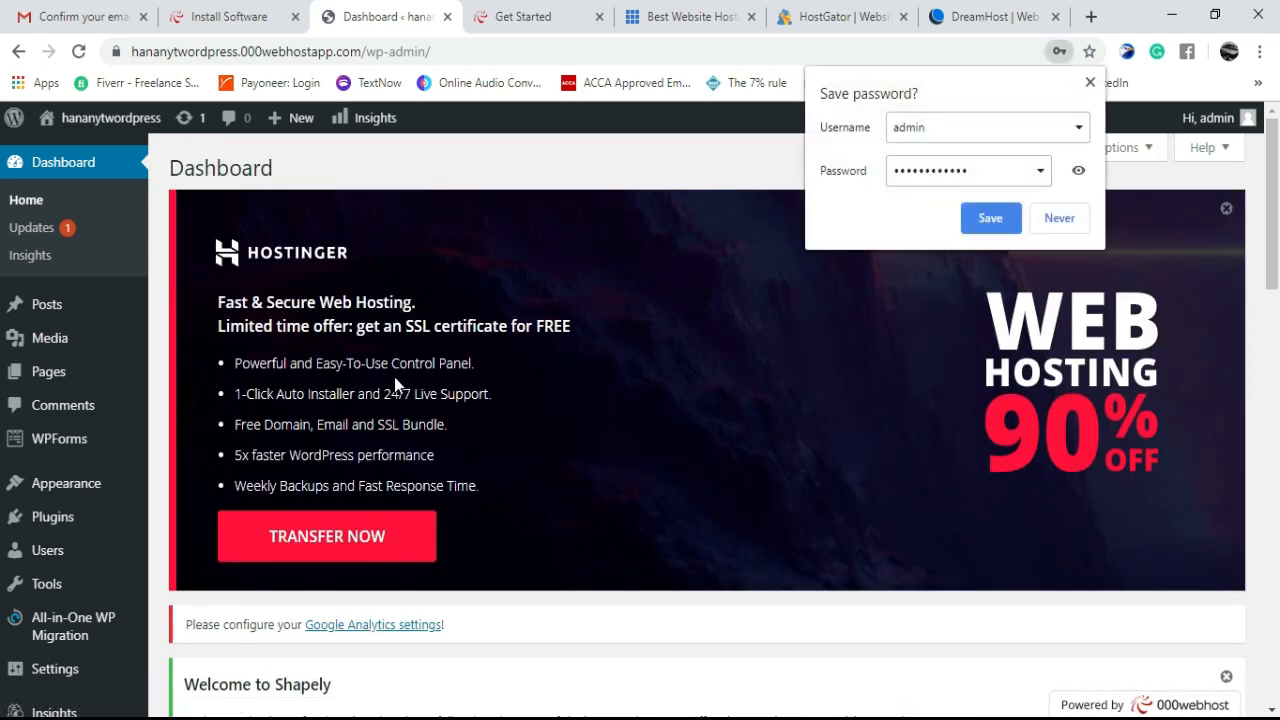
# - Decline saving the password and dismiss the Hostinger banner, Shapely and WordPress welcome notices
pyautogui.click(1091, 84)
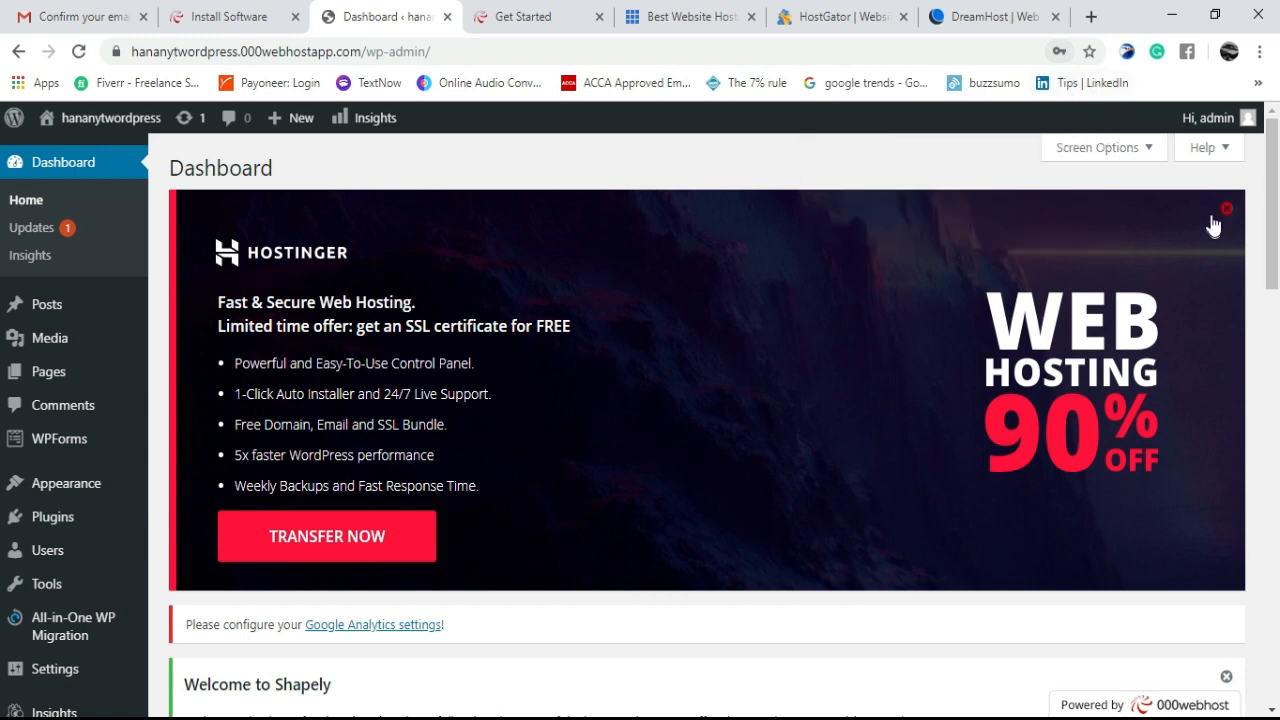
pyautogui.click(1227, 212)
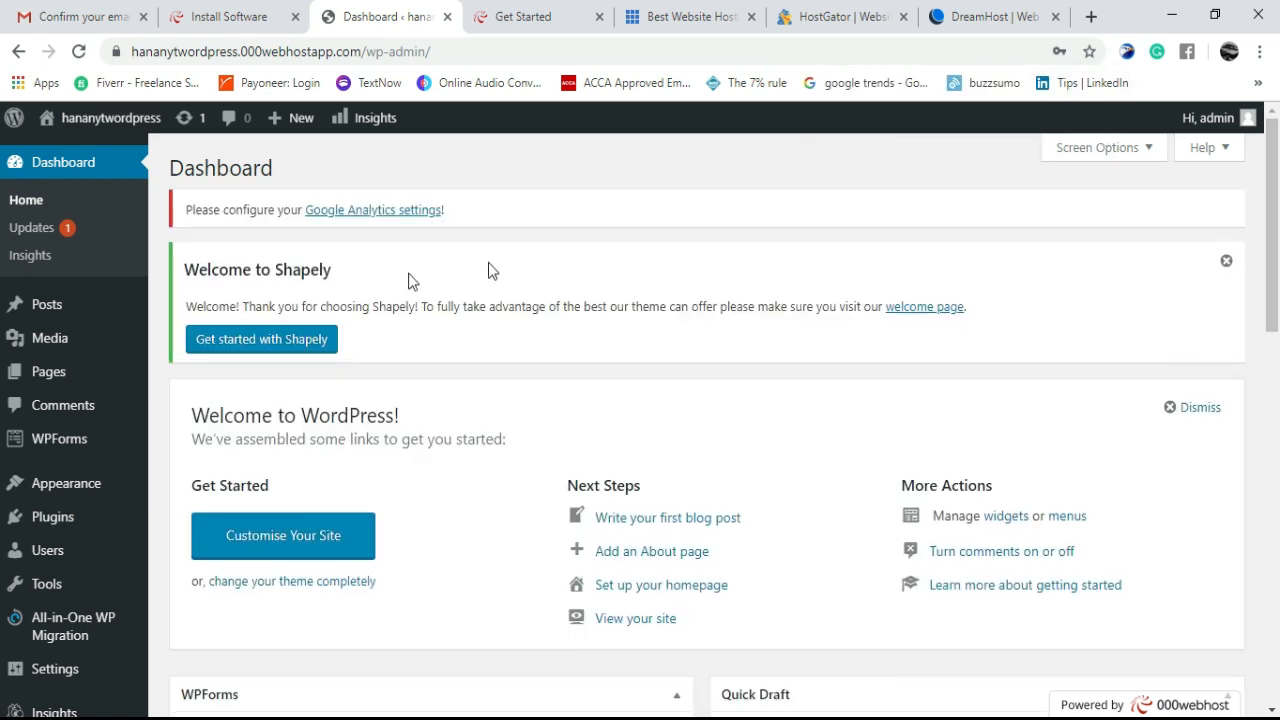
pyautogui.click(1227, 264)
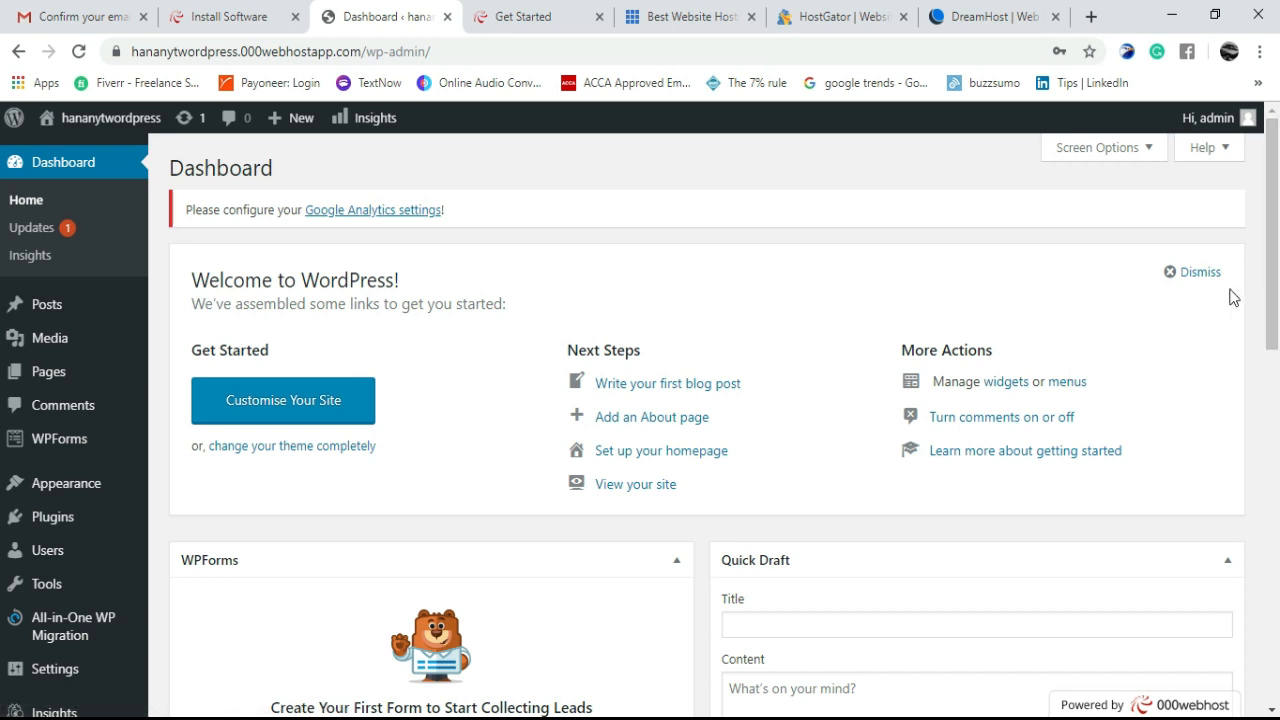
pyautogui.click(1170, 280)
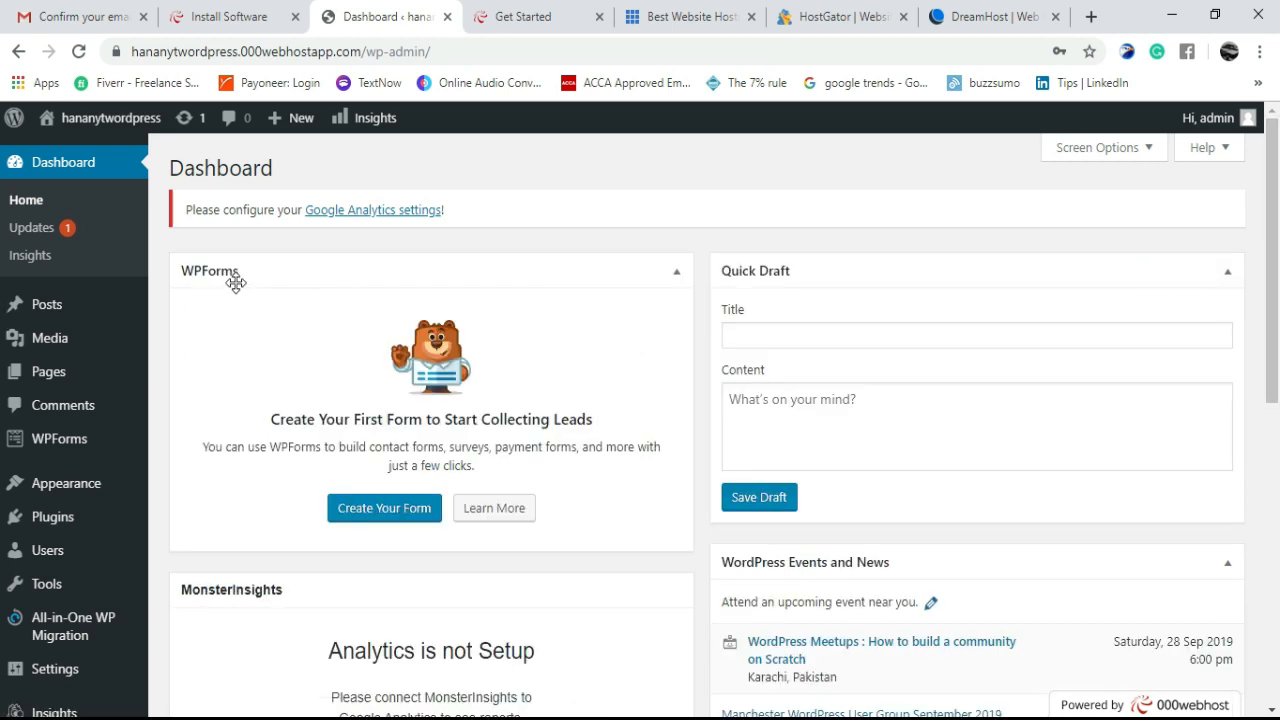
# - Collapse Events and News, move At a Glance to the top, then open All Posts
pyautogui.click(615, 270)
pyautogui.click(891, 271)
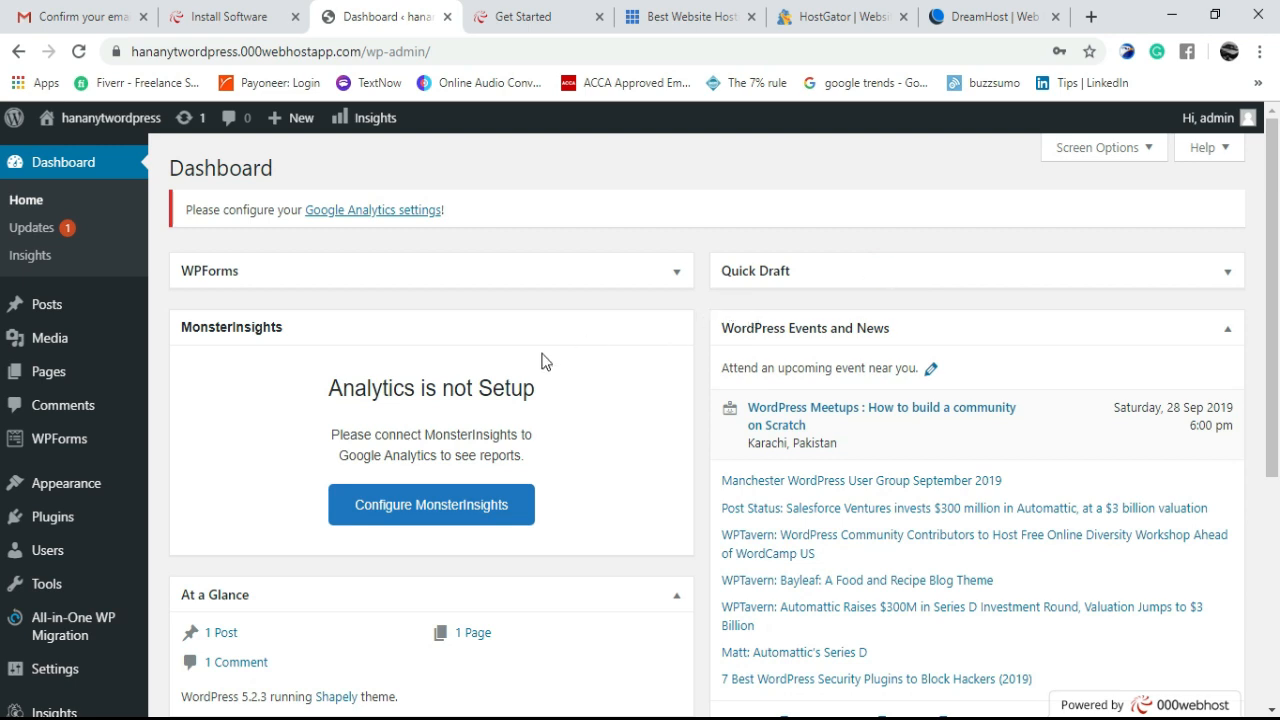
pyautogui.click(843, 329)
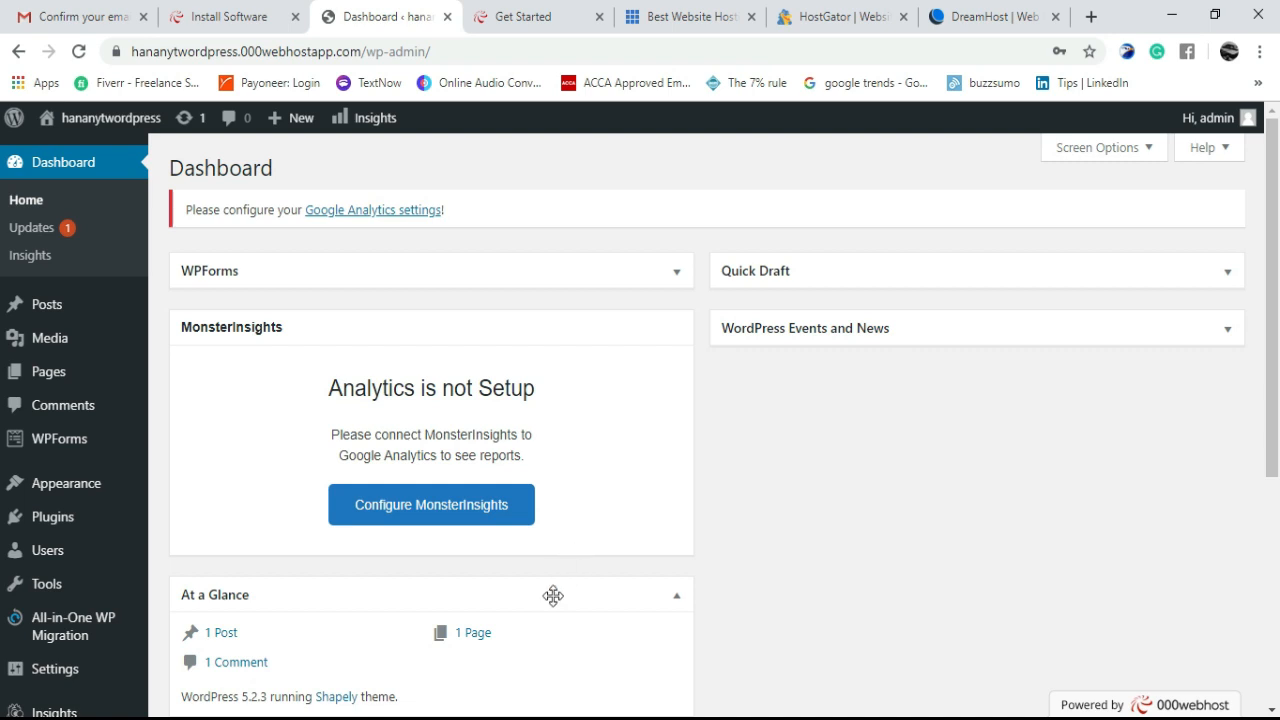
pyautogui.moveTo(553, 596); pyautogui.dragTo(548, 241)
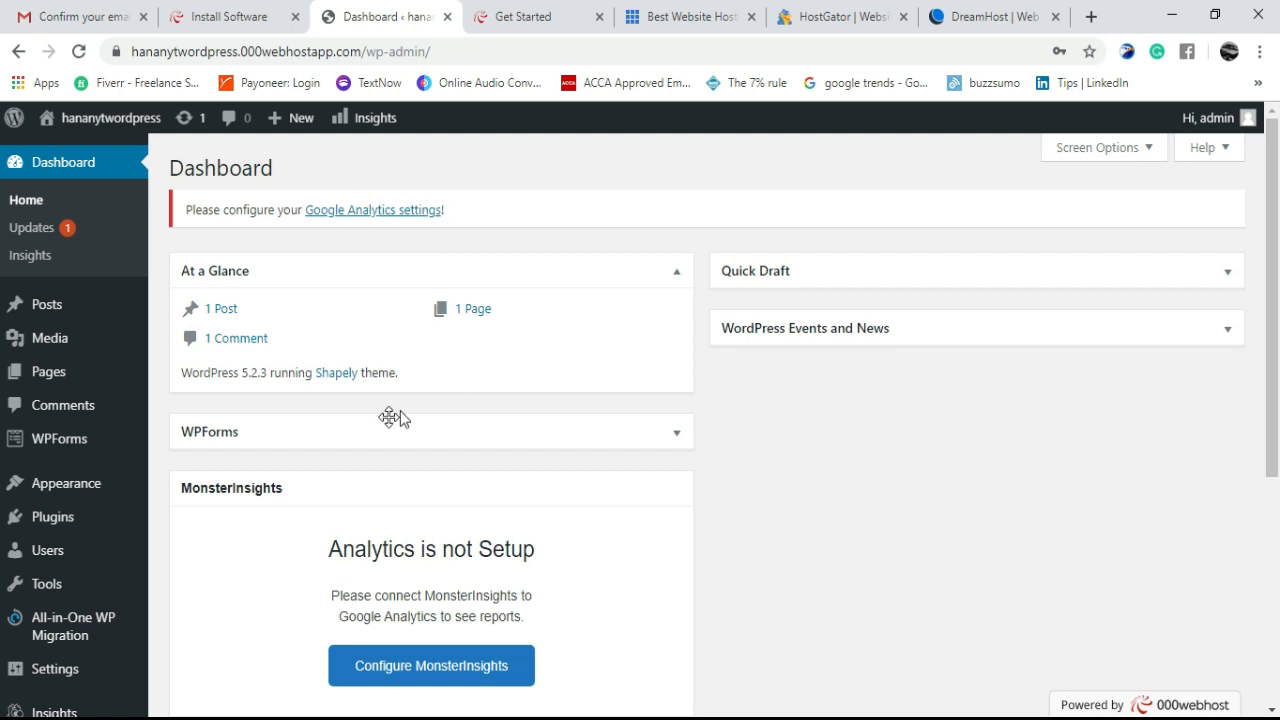
pyautogui.click(354, 429)
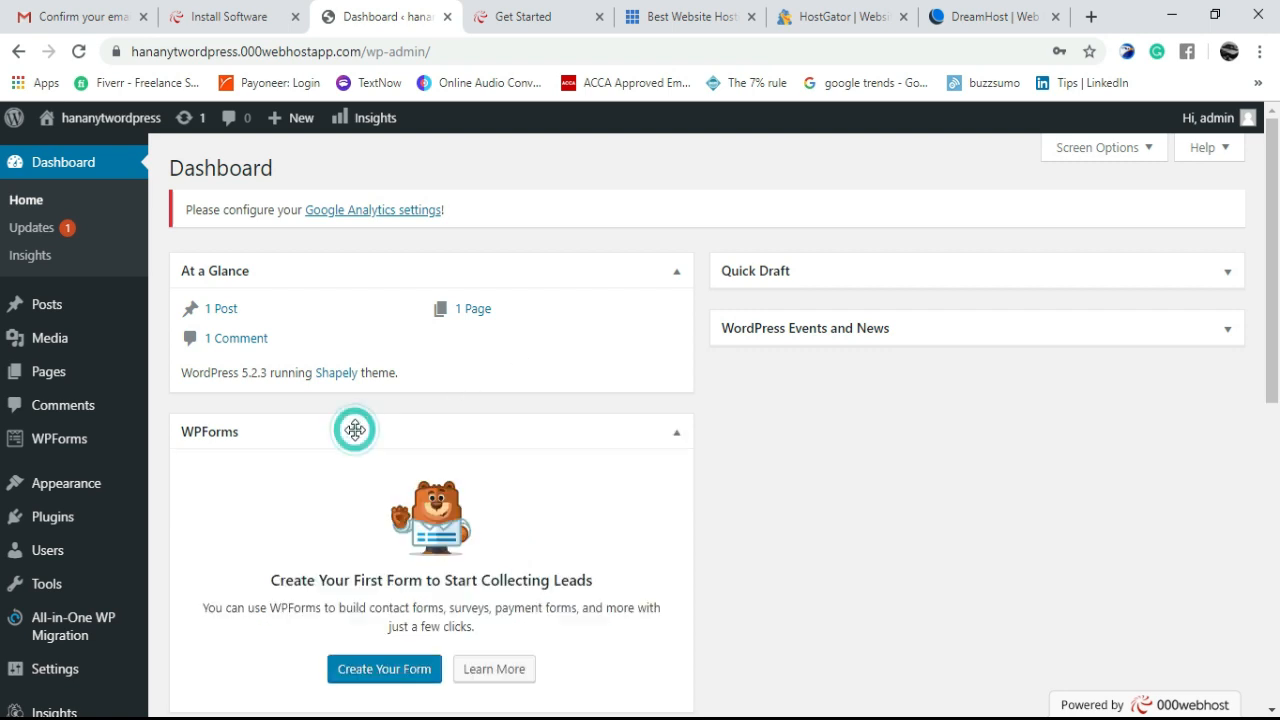
pyautogui.click(943, 271)
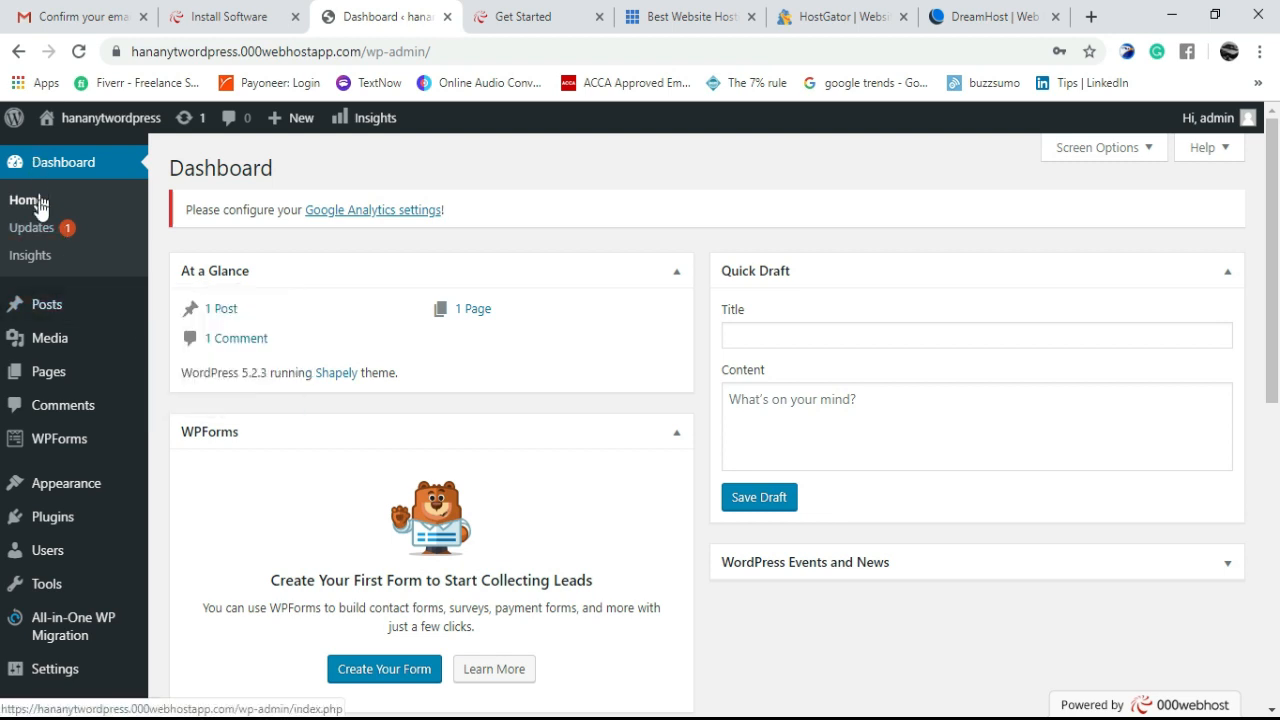
pyautogui.click(57, 320)
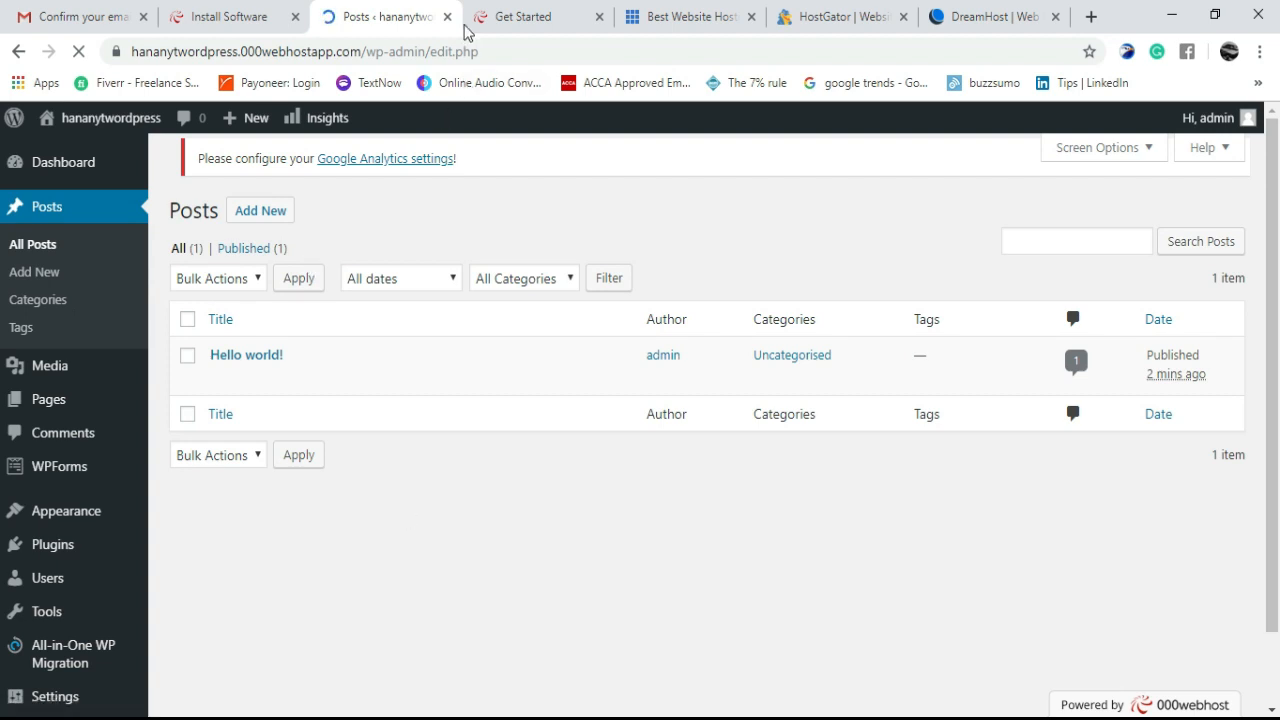
# - Open a new Chrome tab
pyautogui.click(1091, 18)
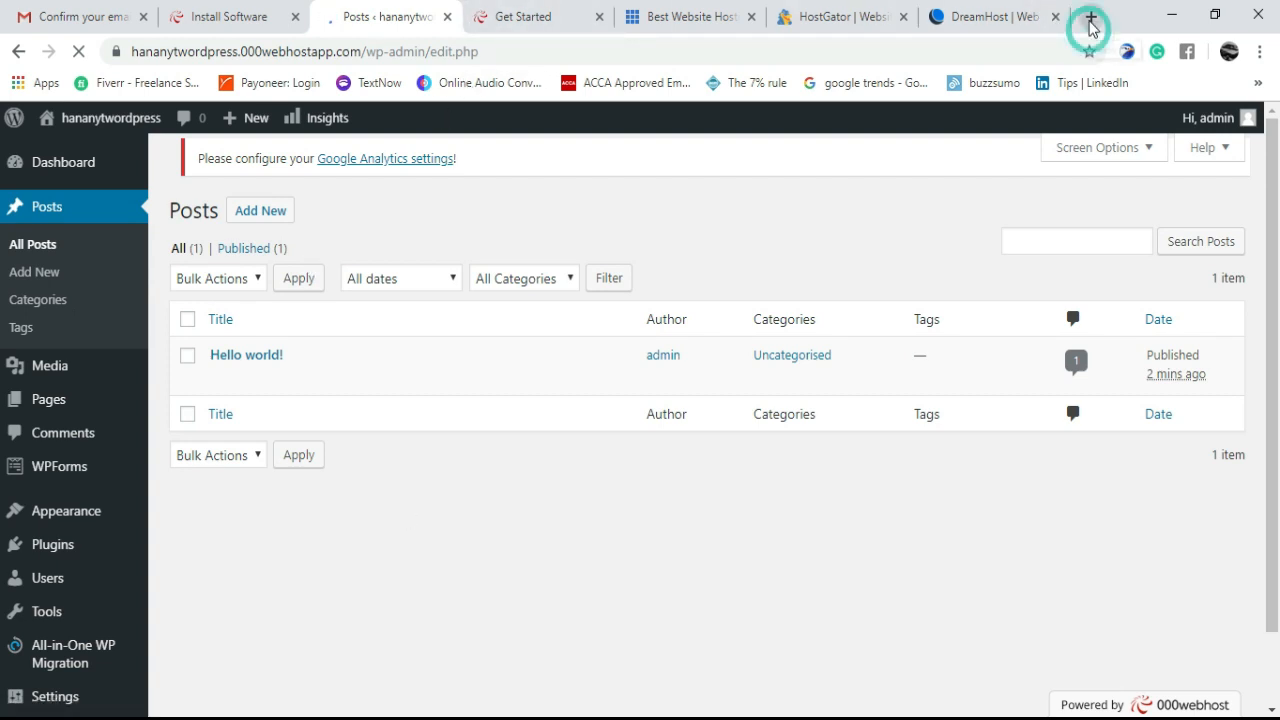
# - Load the site's public home page at the hananytword domain in the new tab
pyautogui.write('h')
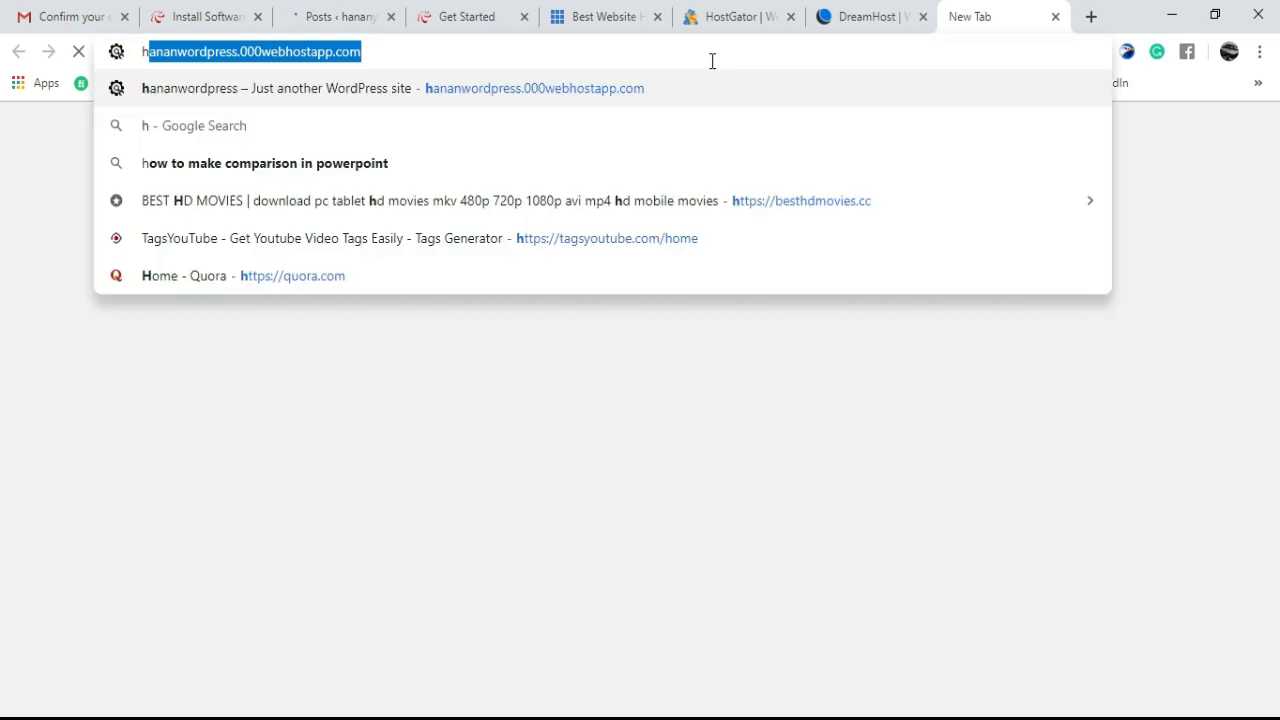
pyautogui.write('ananytword')
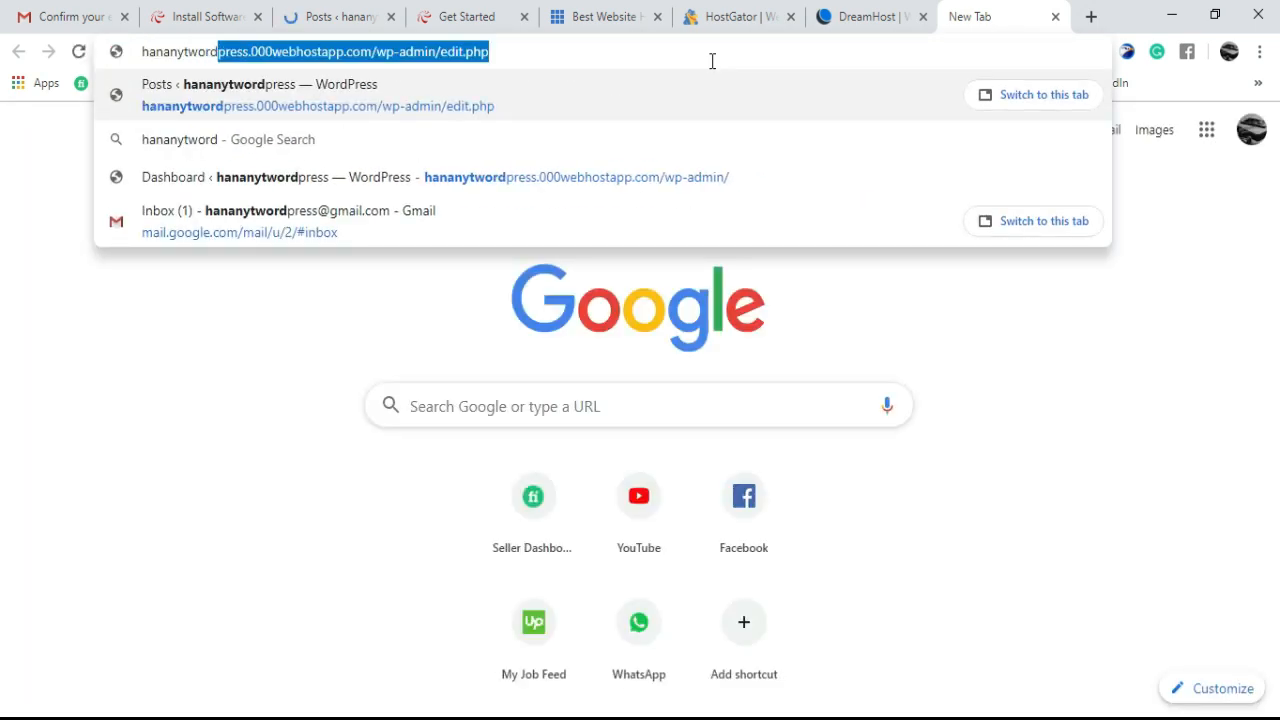
pyautogui.press('Right')
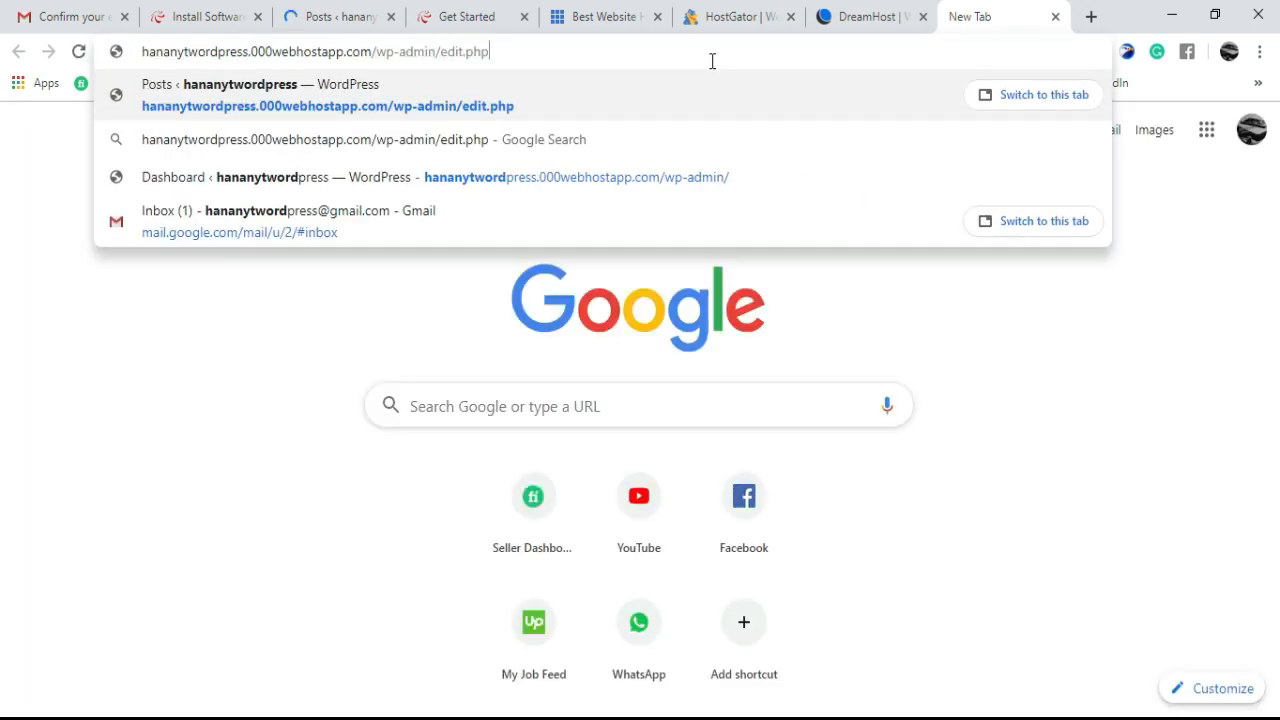
pyautogui.press('BackSpace')
pyautogui.press('BackSpace')
pyautogui.press('BackSpace')
pyautogui.press('BackSpace')
pyautogui.press('BackSpace')
pyautogui.press('BackSpace')
pyautogui.press('BackSpace')
pyautogui.press('BackSpace')
pyautogui.press('BackSpace')
pyautogui.press('BackSpace')
pyautogui.press('BackSpace')
pyautogui.press('BackSpace')
pyautogui.press('BackSpace')
pyautogui.press('BackSpace')
pyautogui.press('BackSpace')
pyautogui.press('BackSpace')
pyautogui.press('BackSpace')
pyautogui.press('BackSpace')
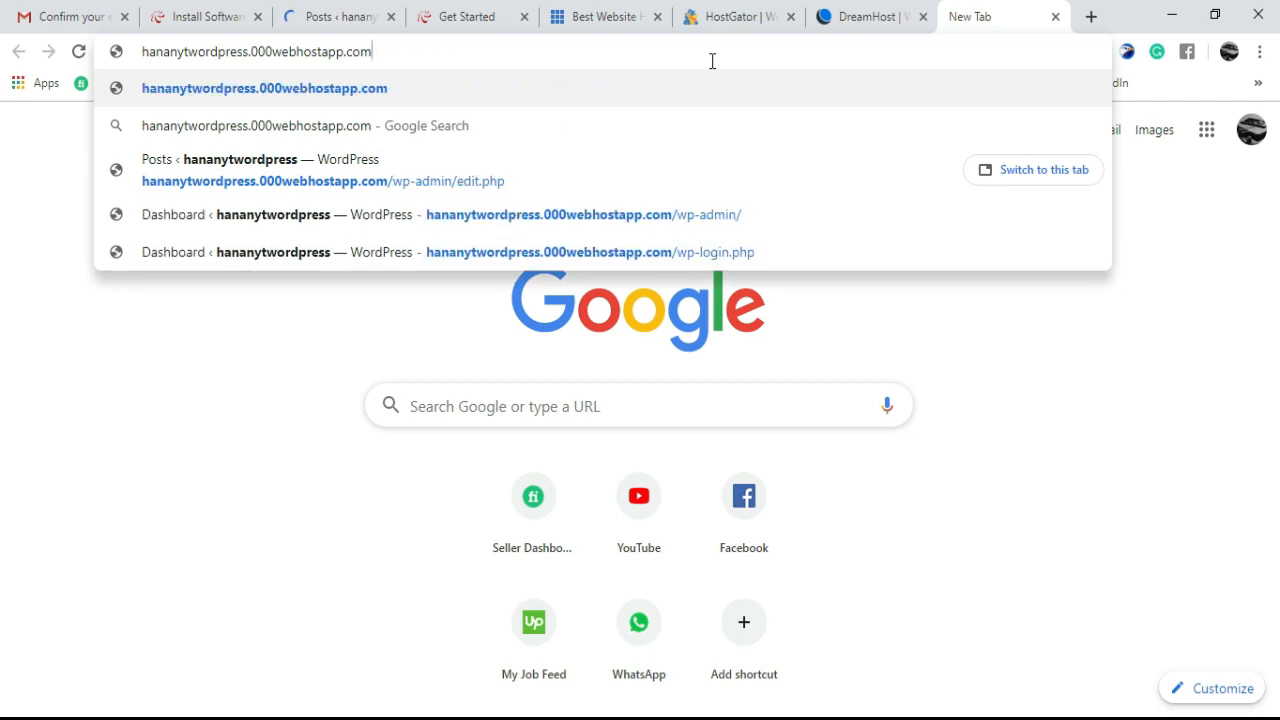
pyautogui.press('Return')
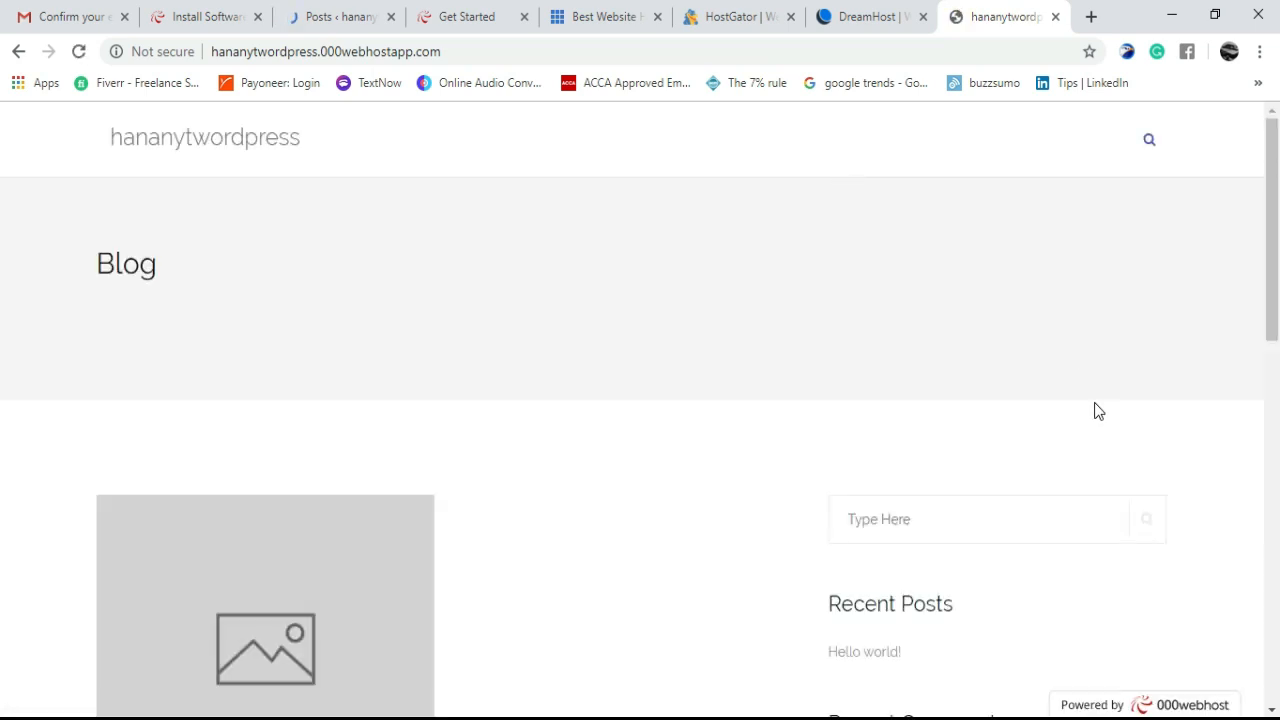
# - Scroll the live blog page to view 'Hello world!' and its sidebar, then return to admin Posts
pyautogui.scroll(-1, 1276, 330)
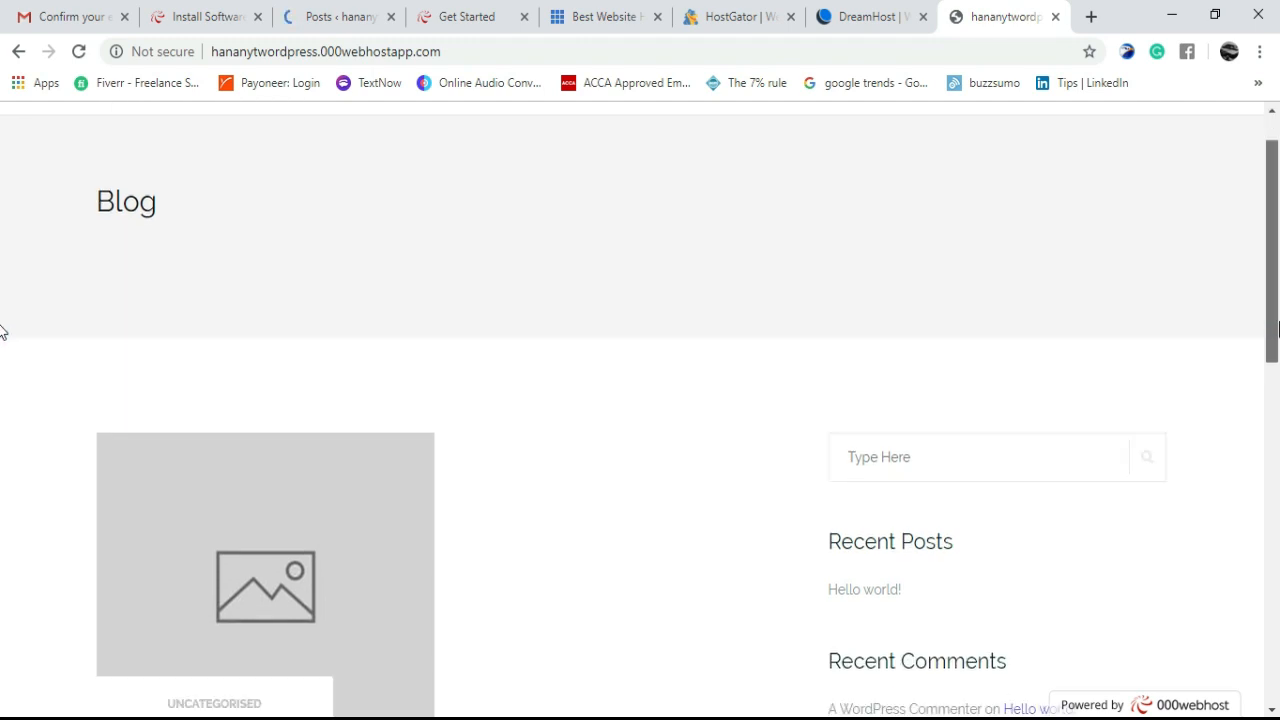
pyautogui.moveTo(1276, 330); pyautogui.dragTo(1245, 410)
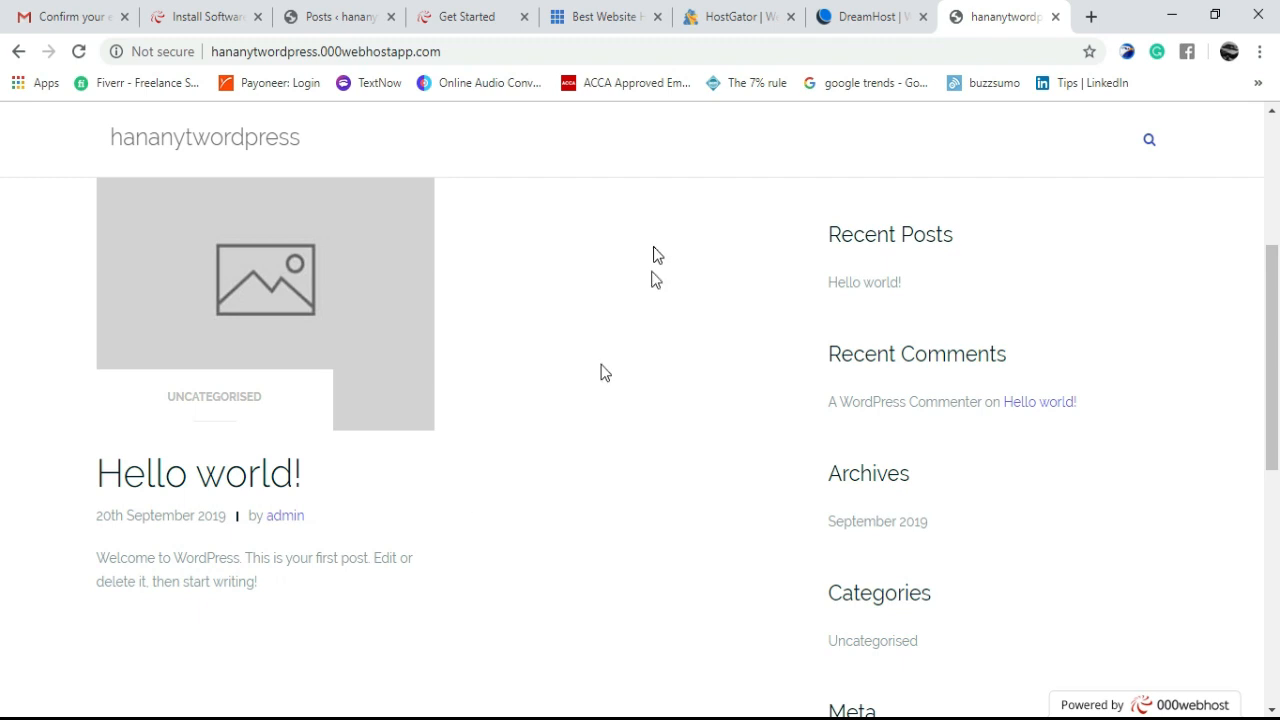
pyautogui.click(323, 9)
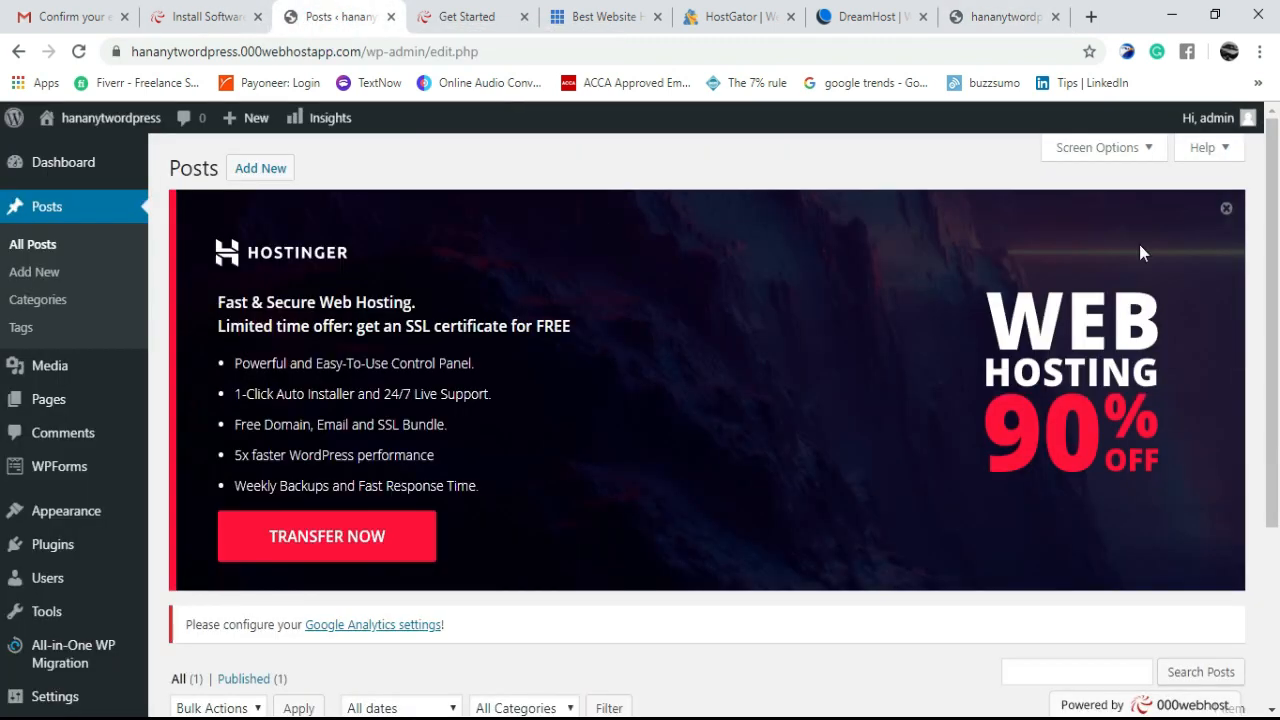
# - Close the Hostinger banner on the Posts list, briefly check the live-site tab, and come back
pyautogui.click(1226, 208)
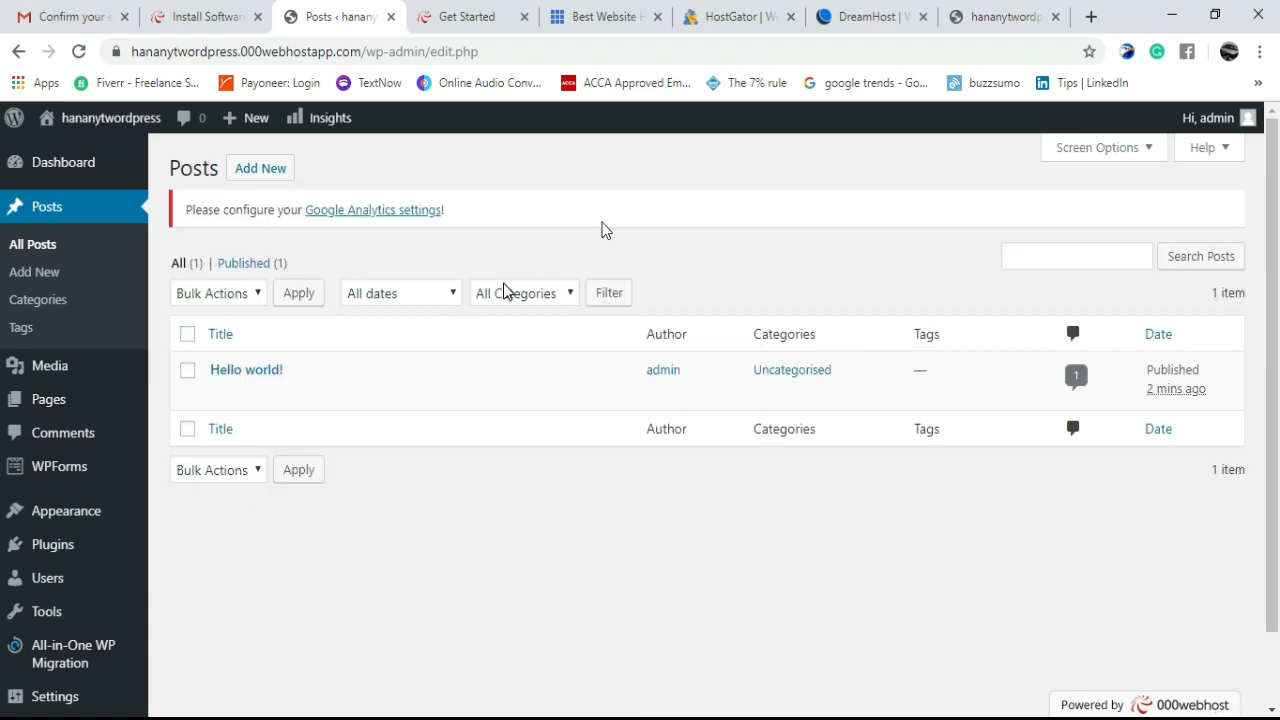
pyautogui.click(1000, 17)
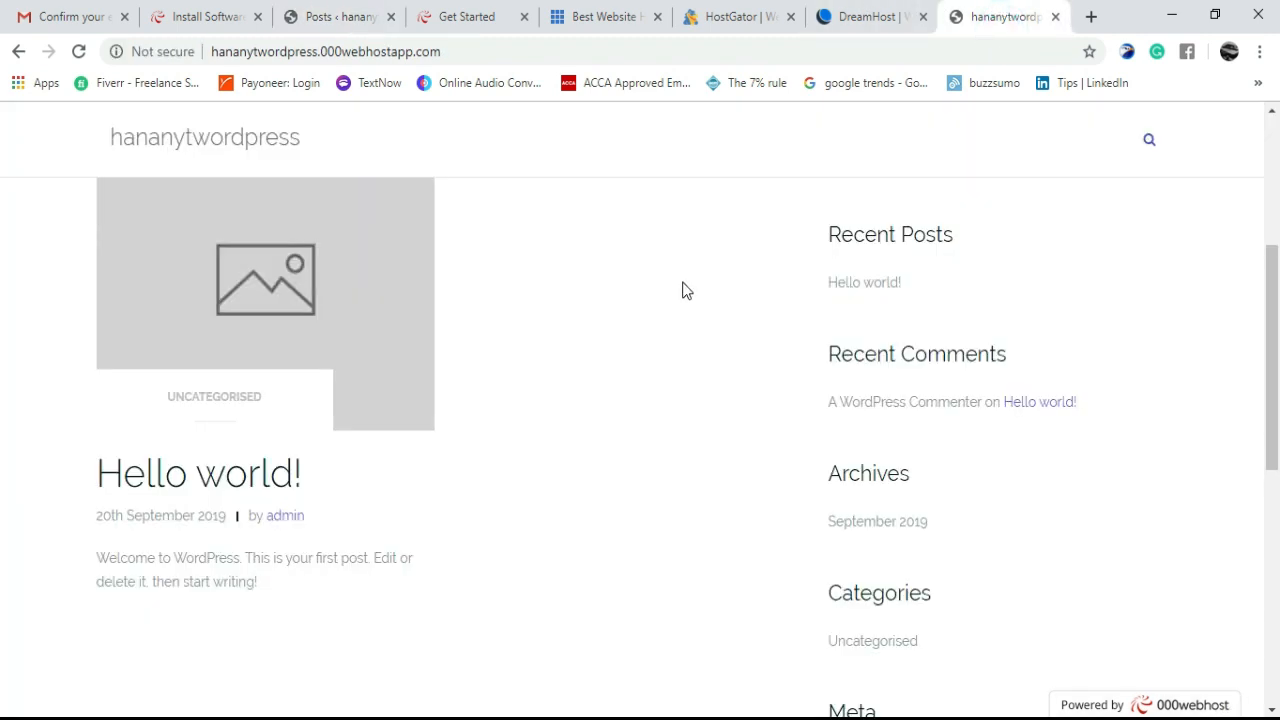
pyautogui.click(354, 18)
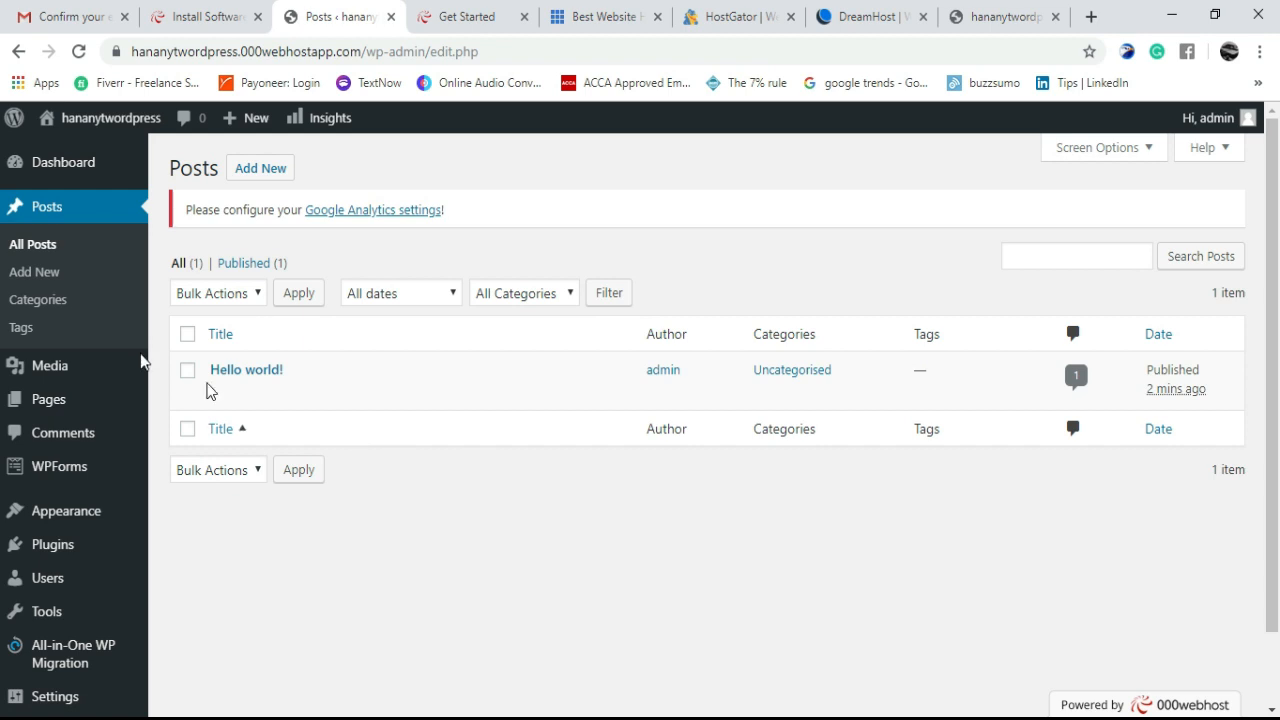
pyautogui.moveTo(52, 409)
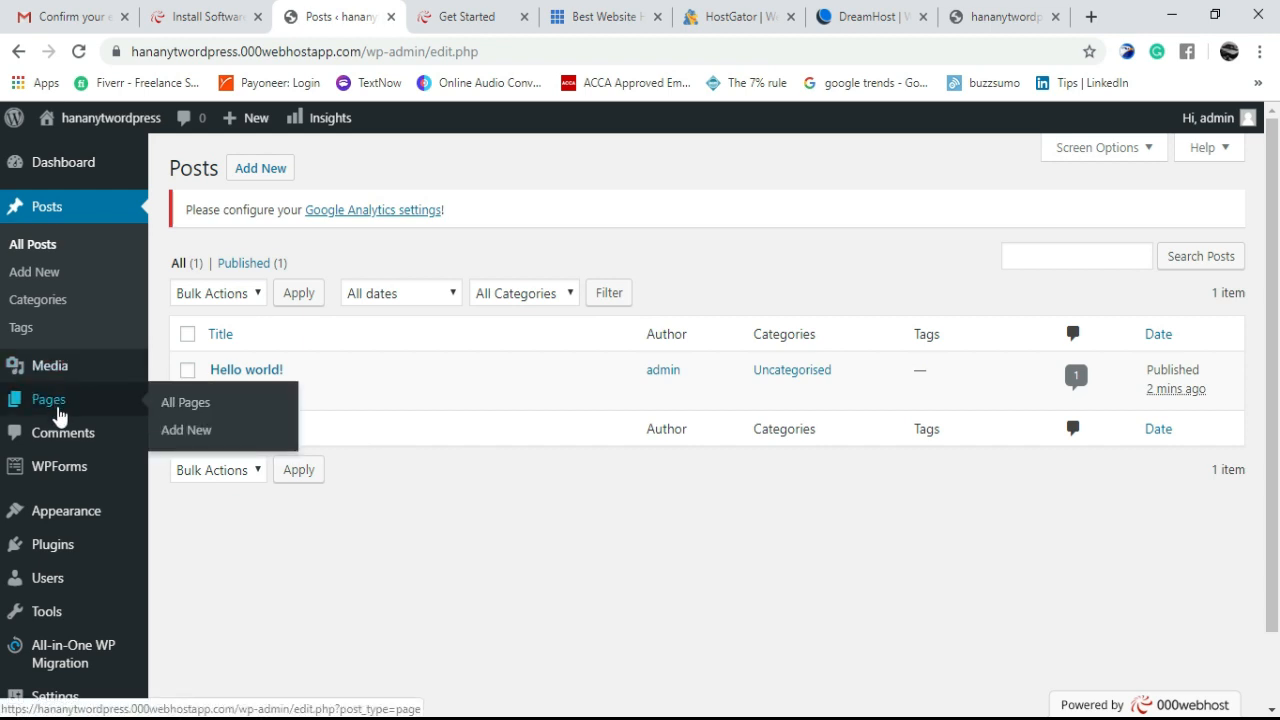
pyautogui.moveTo(75, 474)
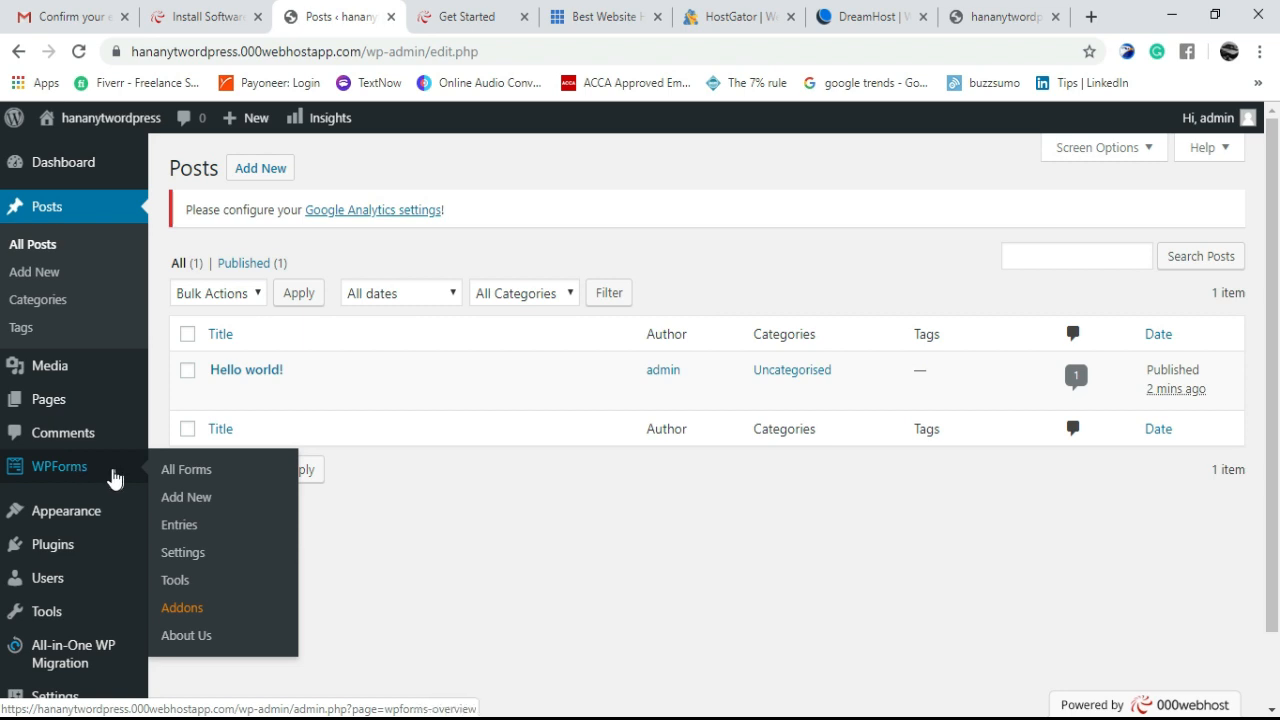
pyautogui.moveTo(78, 524)
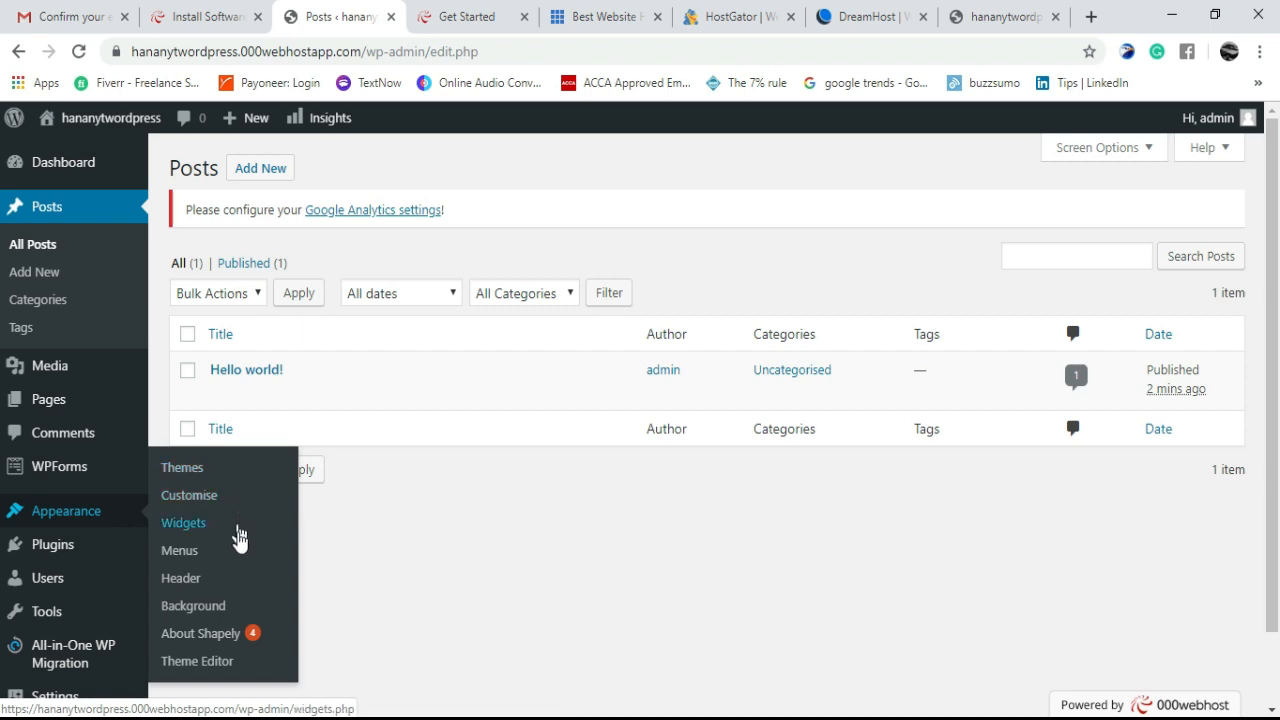
# - Open Installed Plugins and scroll through the six plugins listed
pyautogui.click(63, 548)
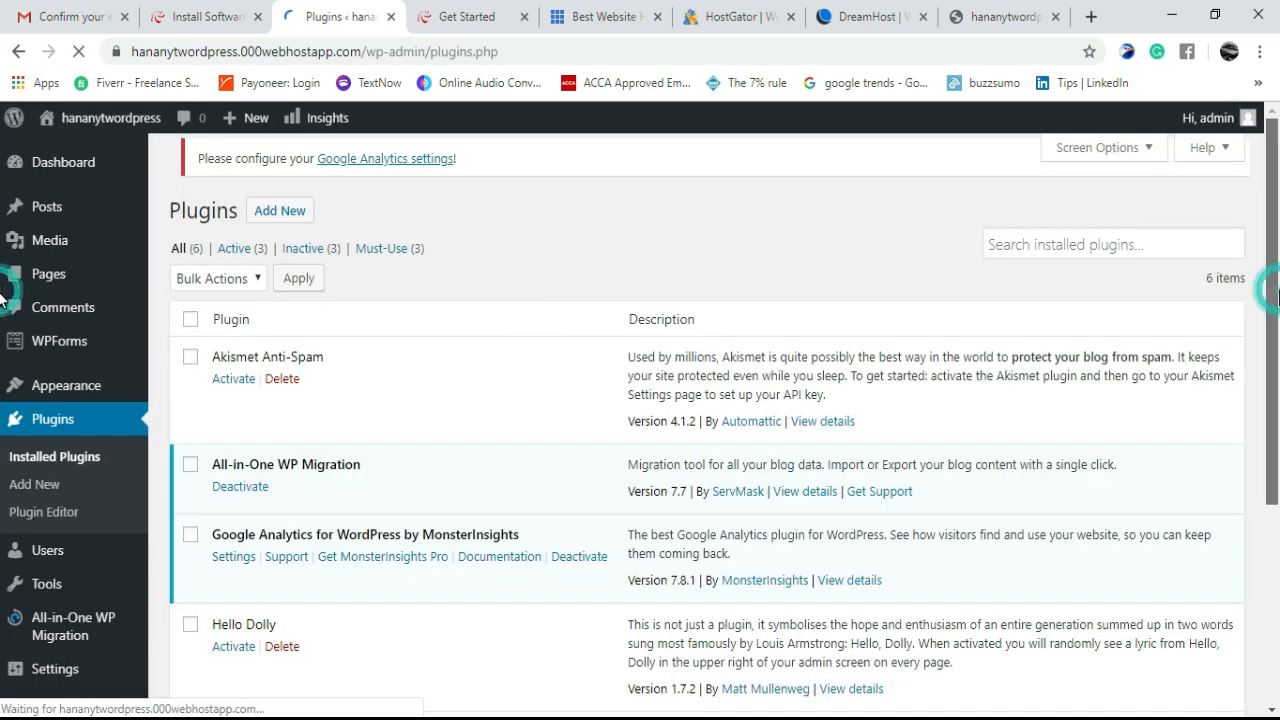
pyautogui.moveTo(1278, 297); pyautogui.dragTo(1278, 393)
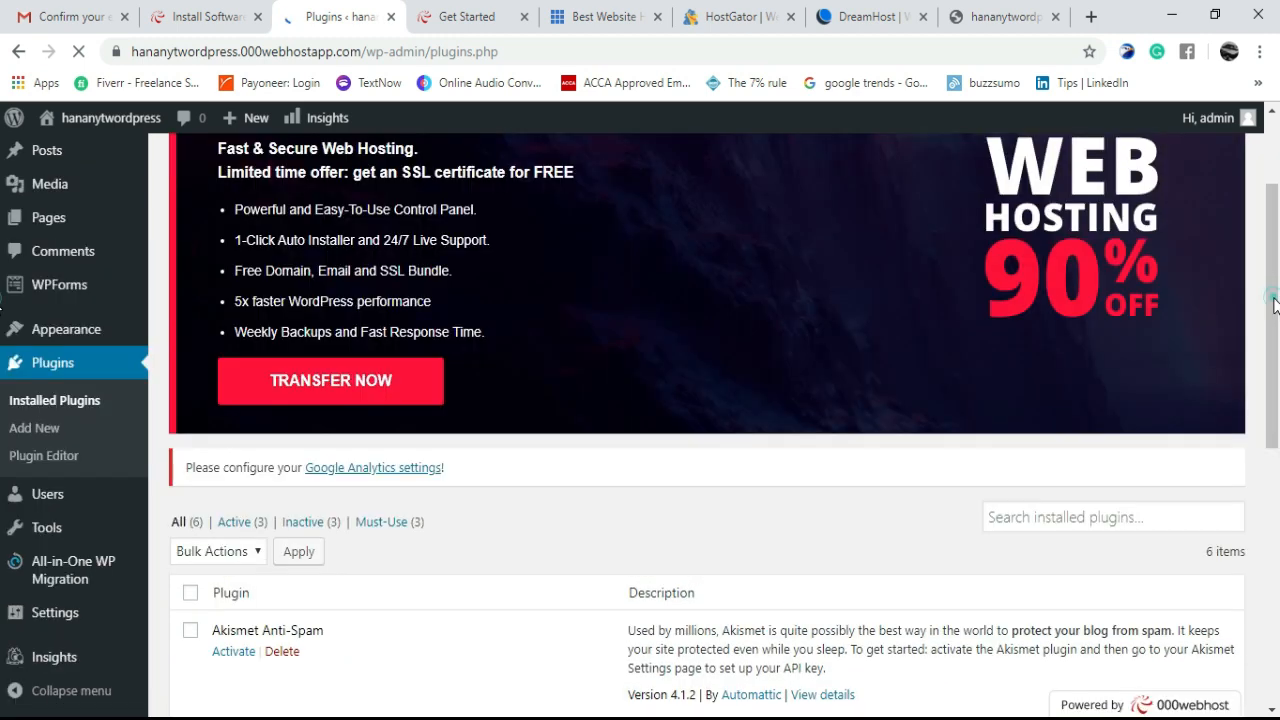
pyautogui.moveTo(1274, 305); pyautogui.dragTo(1277, 502)
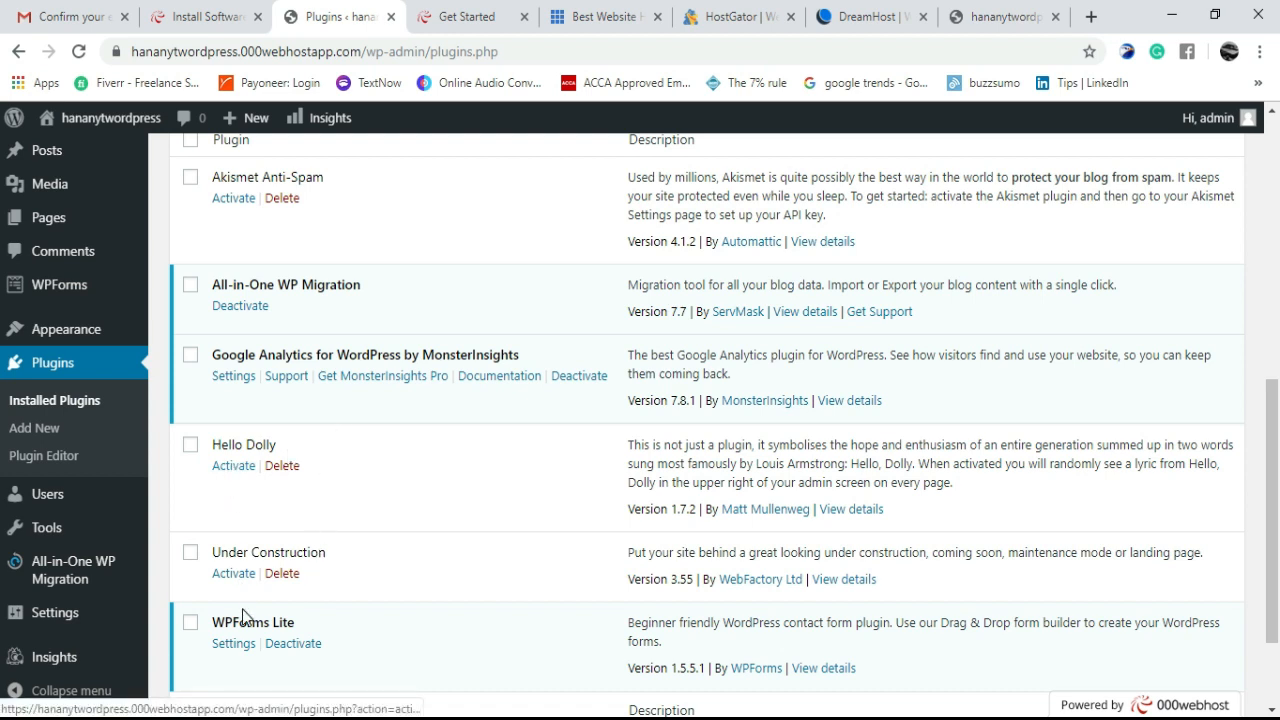
# - Activate then deactivate the Under Construction plugin, and switch to the live site's tab
pyautogui.click(236, 576)
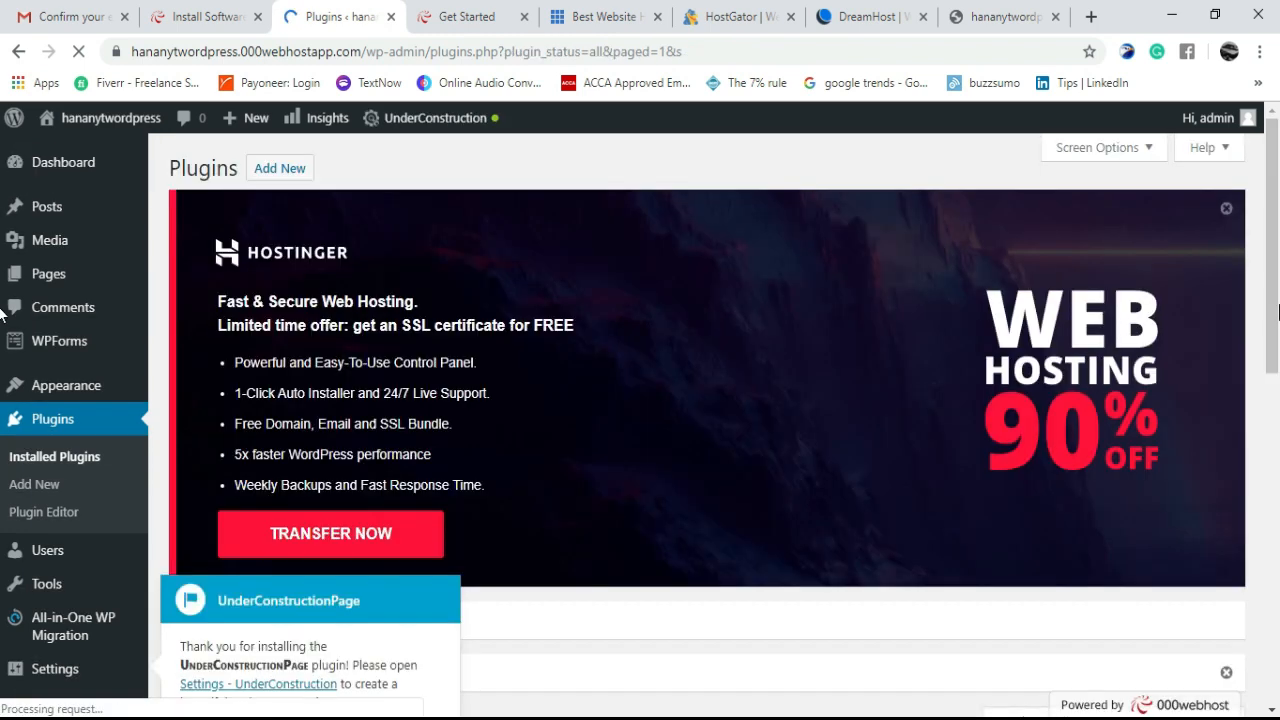
pyautogui.moveTo(1277, 312); pyautogui.dragTo(1277, 644)
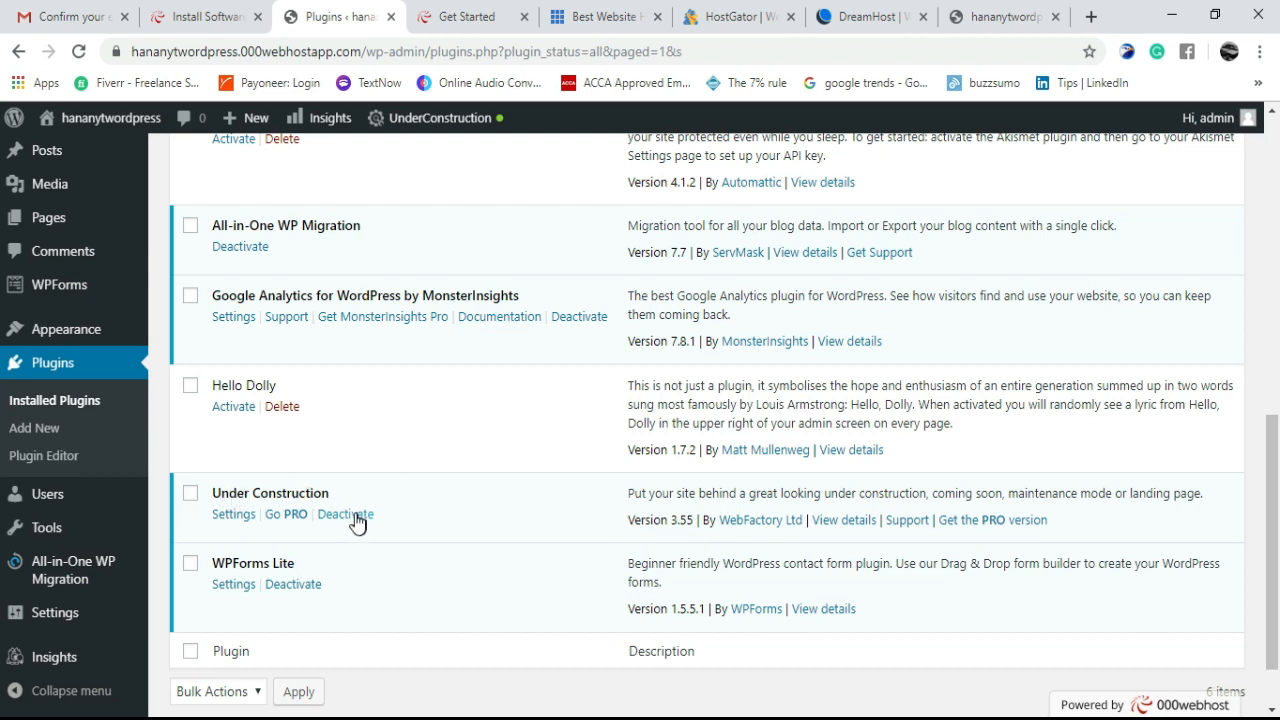
pyautogui.click(345, 514)
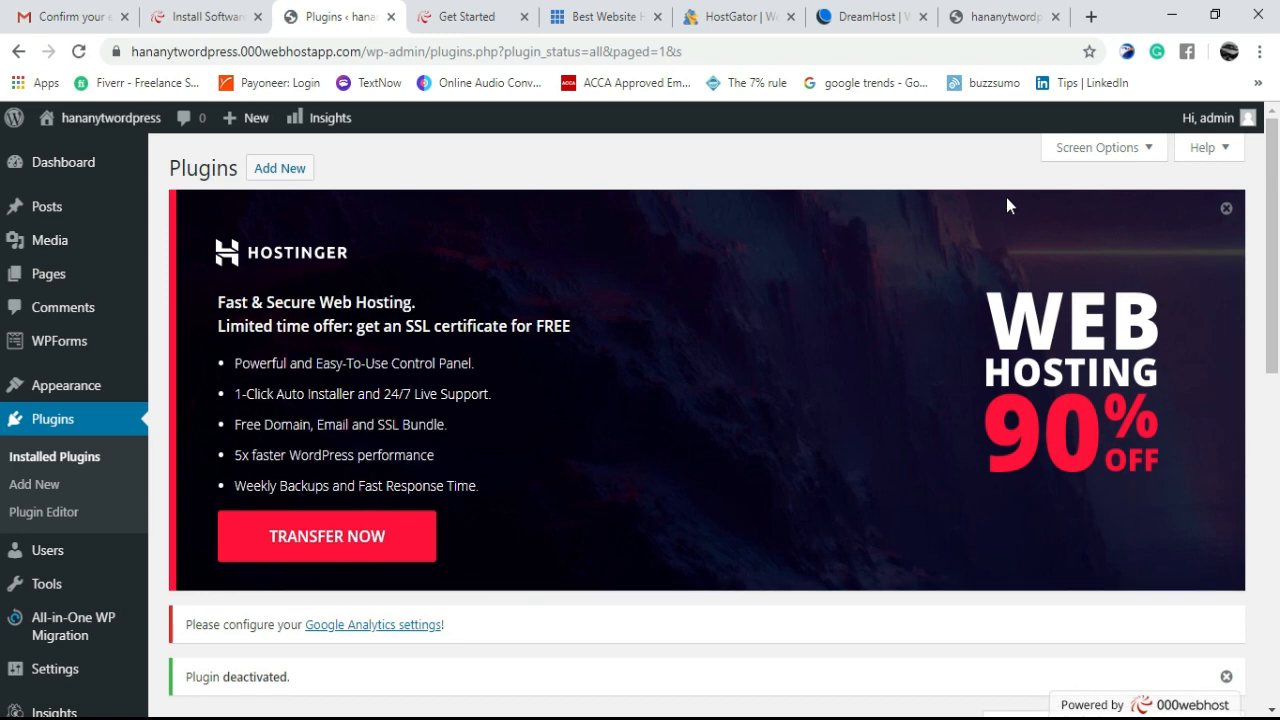
pyautogui.click(985, 10)
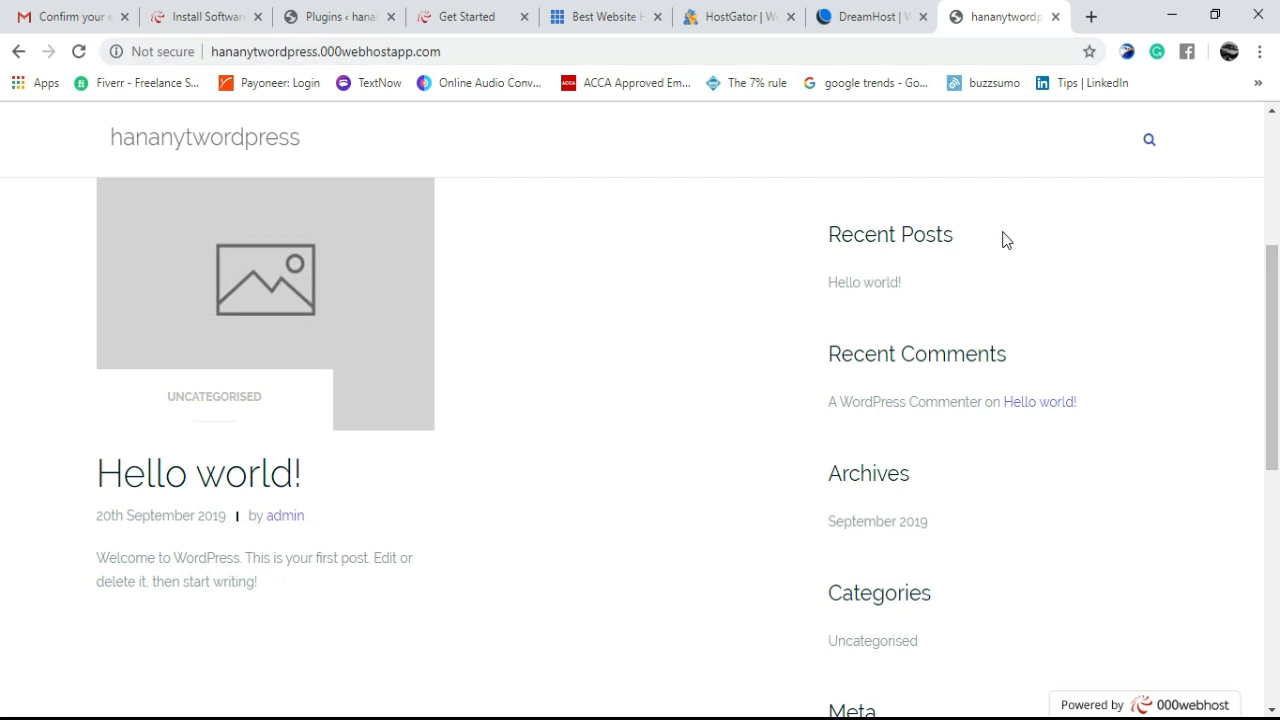
# - Follow the Log in link in the front page's Meta widget
pyautogui.scroll(-4, 1130, 298)
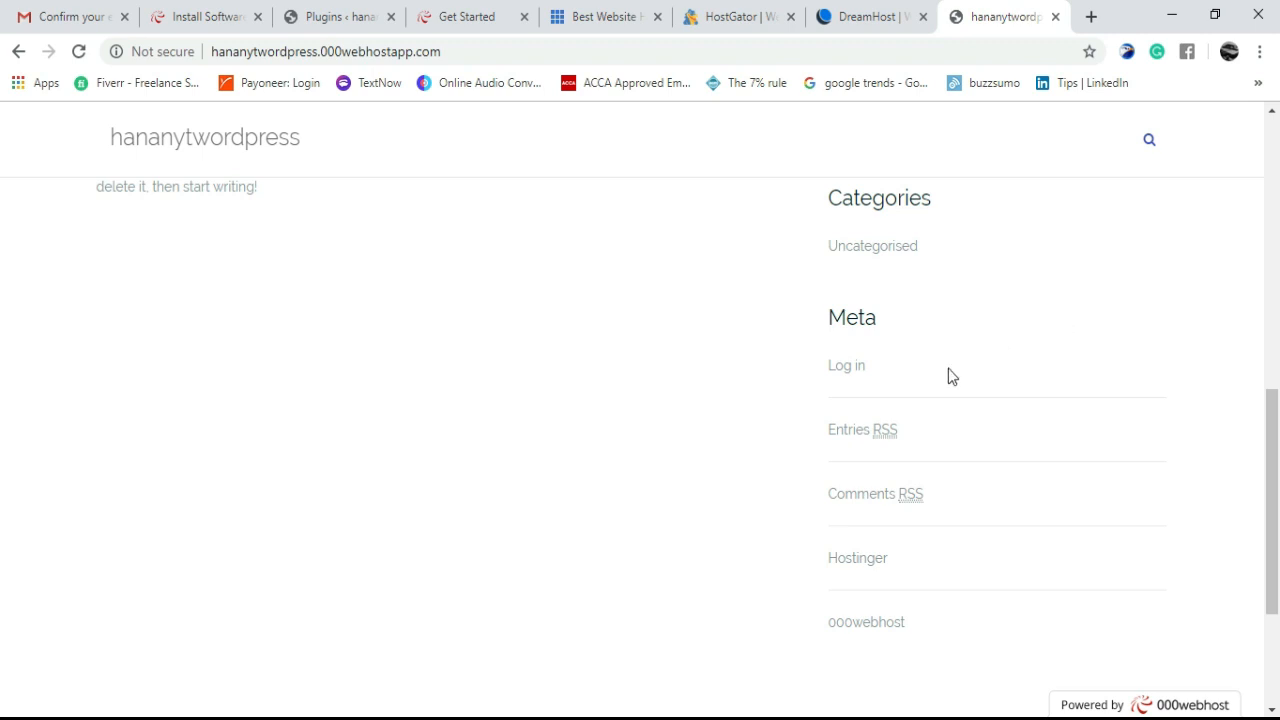
pyautogui.click(846, 368)
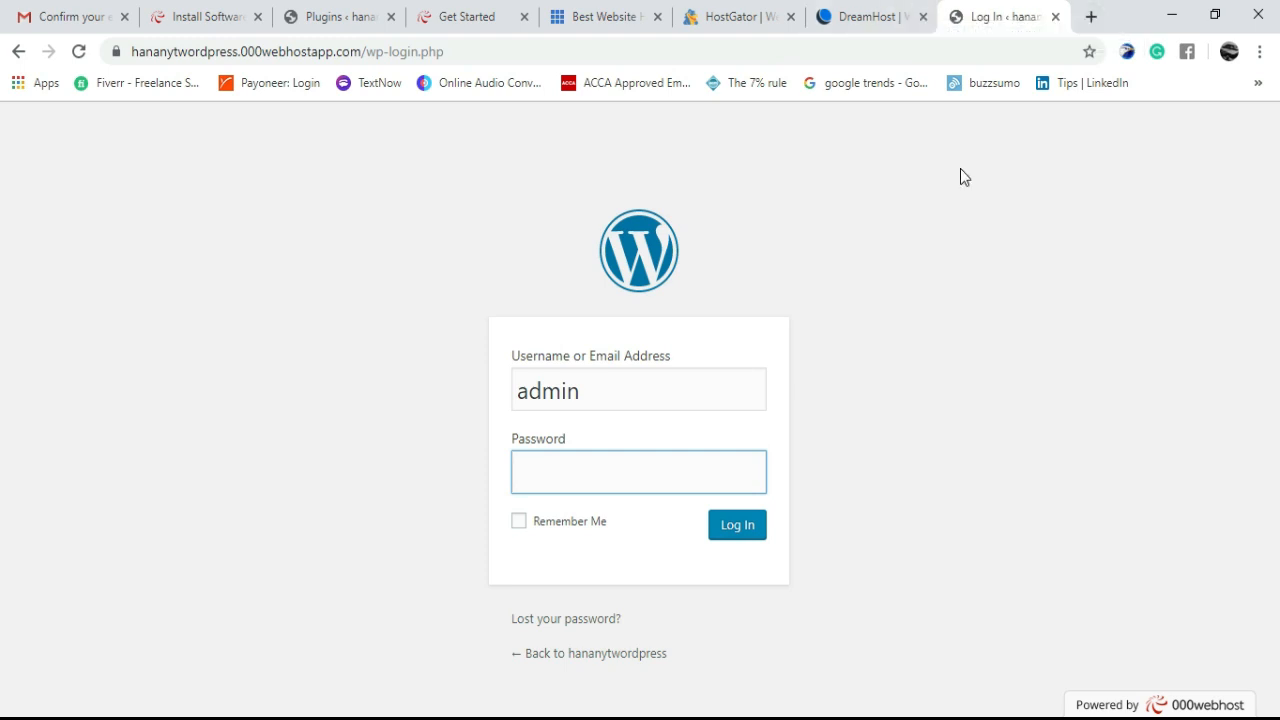
# - In a new Chrome tab, load the site's autocompleted address with /wp-admin appended
pyautogui.click(1090, 27)
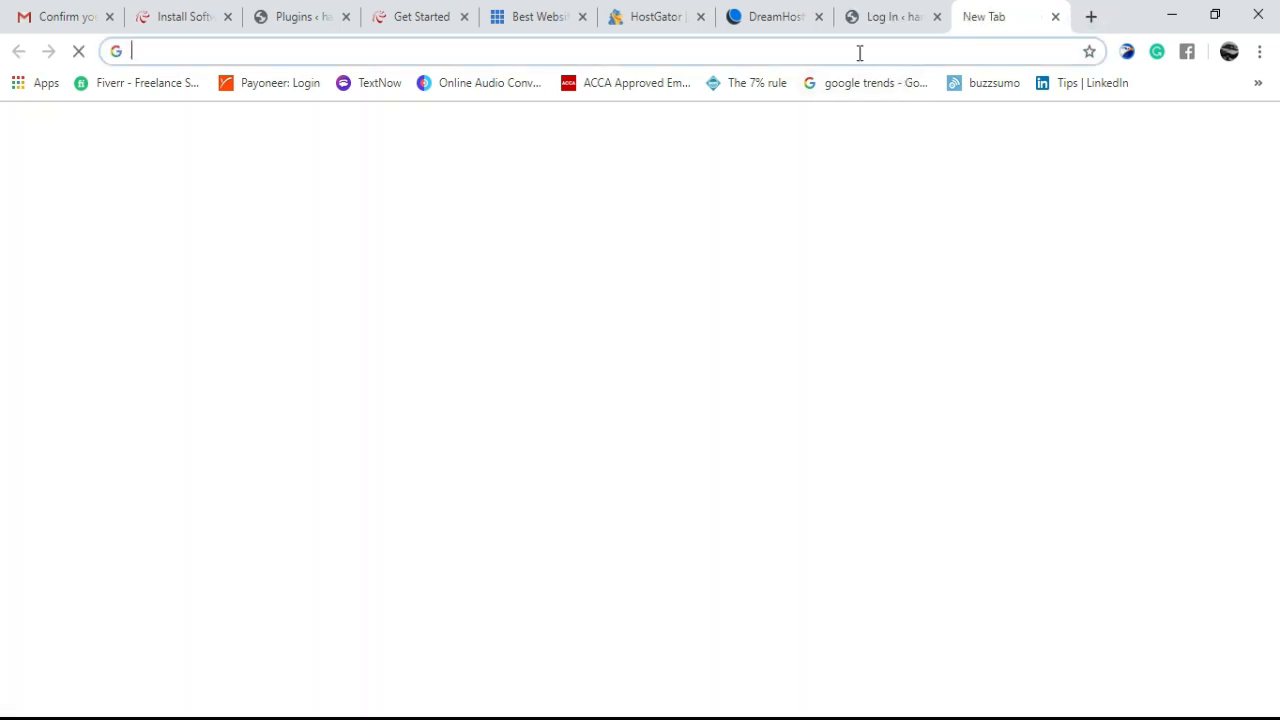
pyautogui.write('ha')
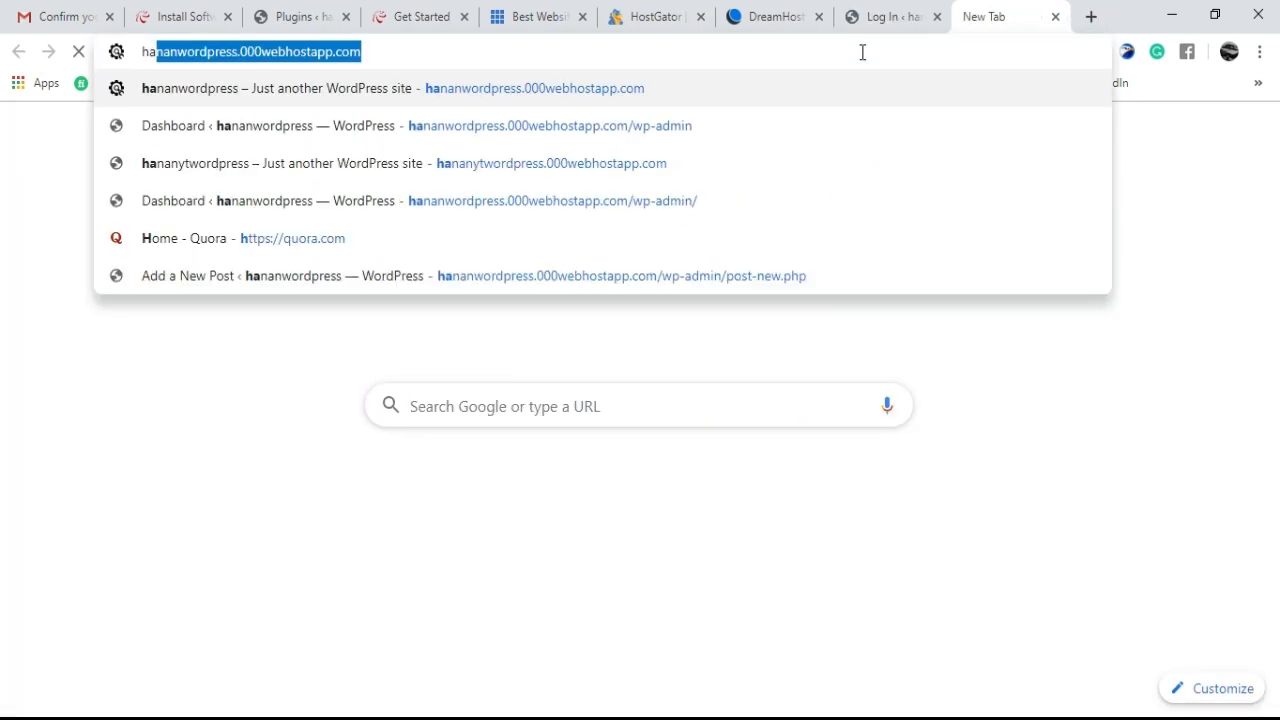
pyautogui.write('nany')
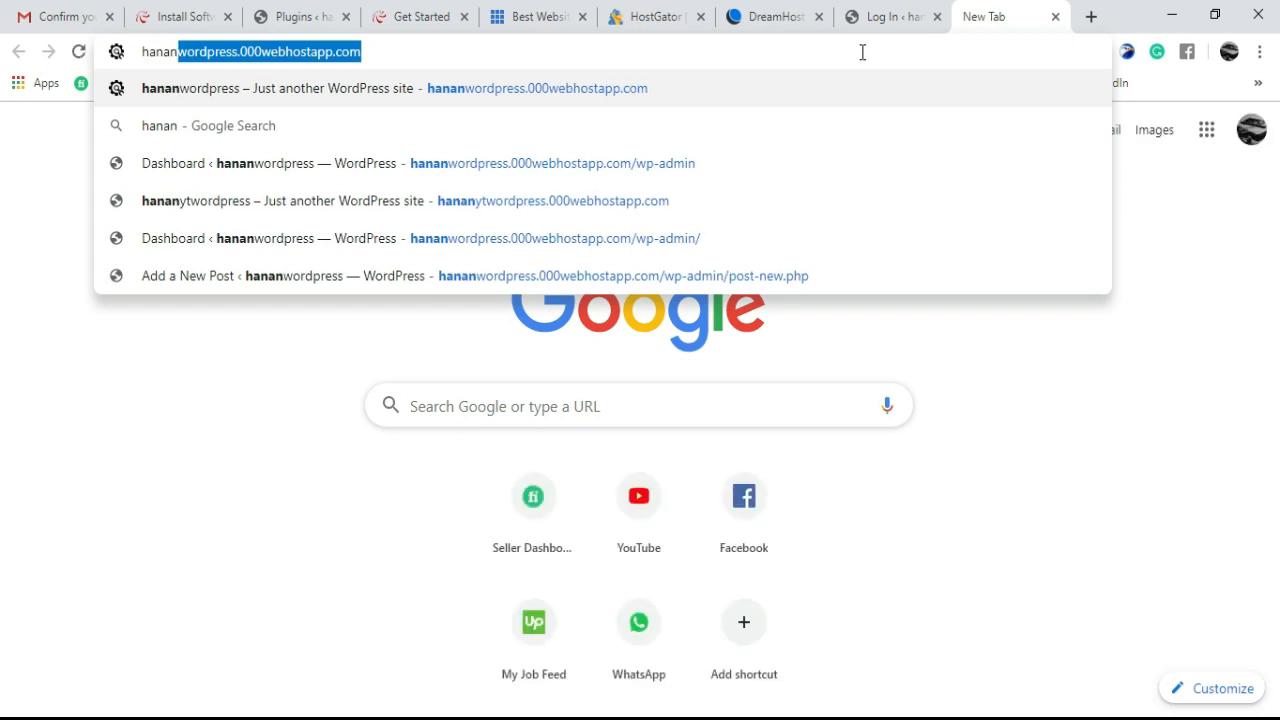
pyautogui.write('t')
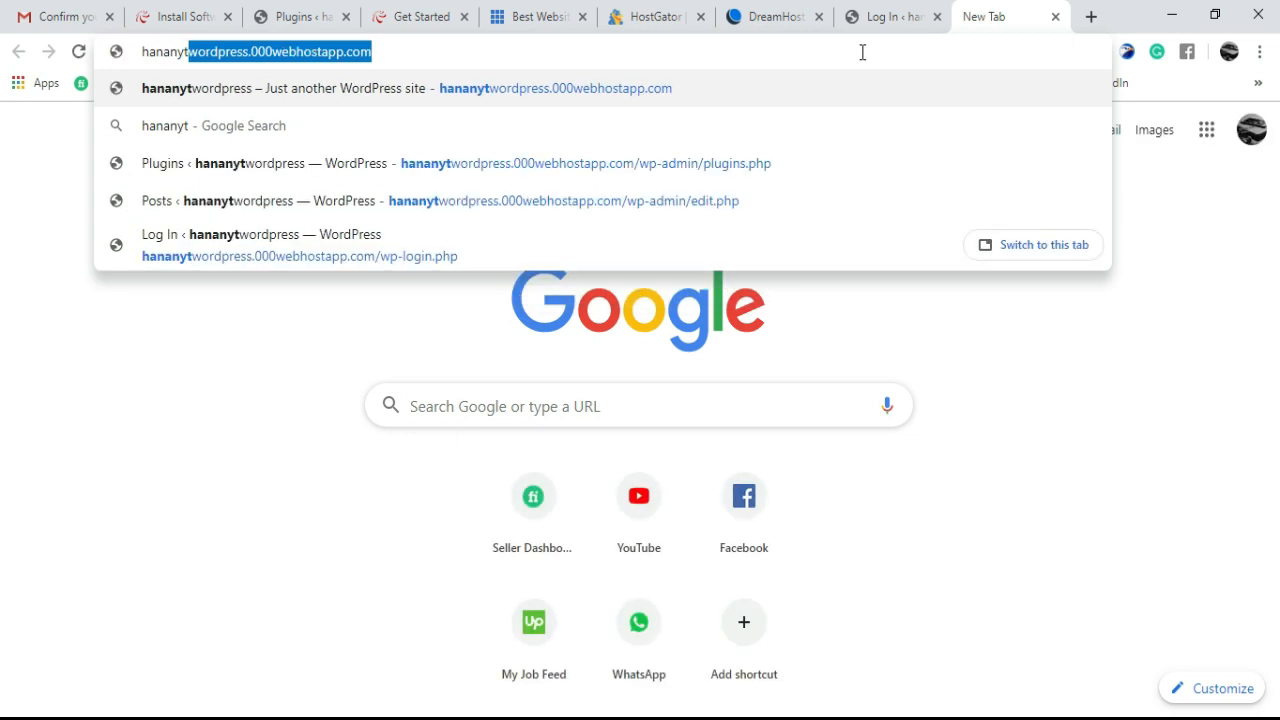
pyautogui.press('Right')
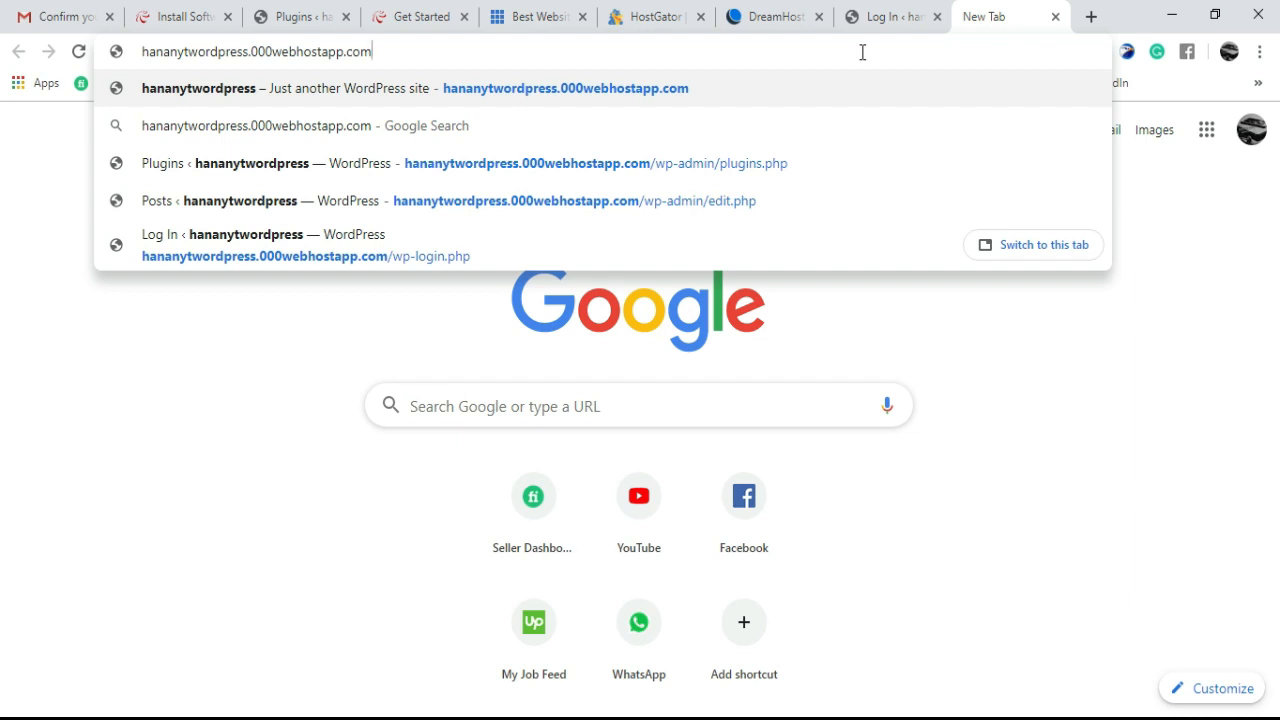
pyautogui.write('/w')
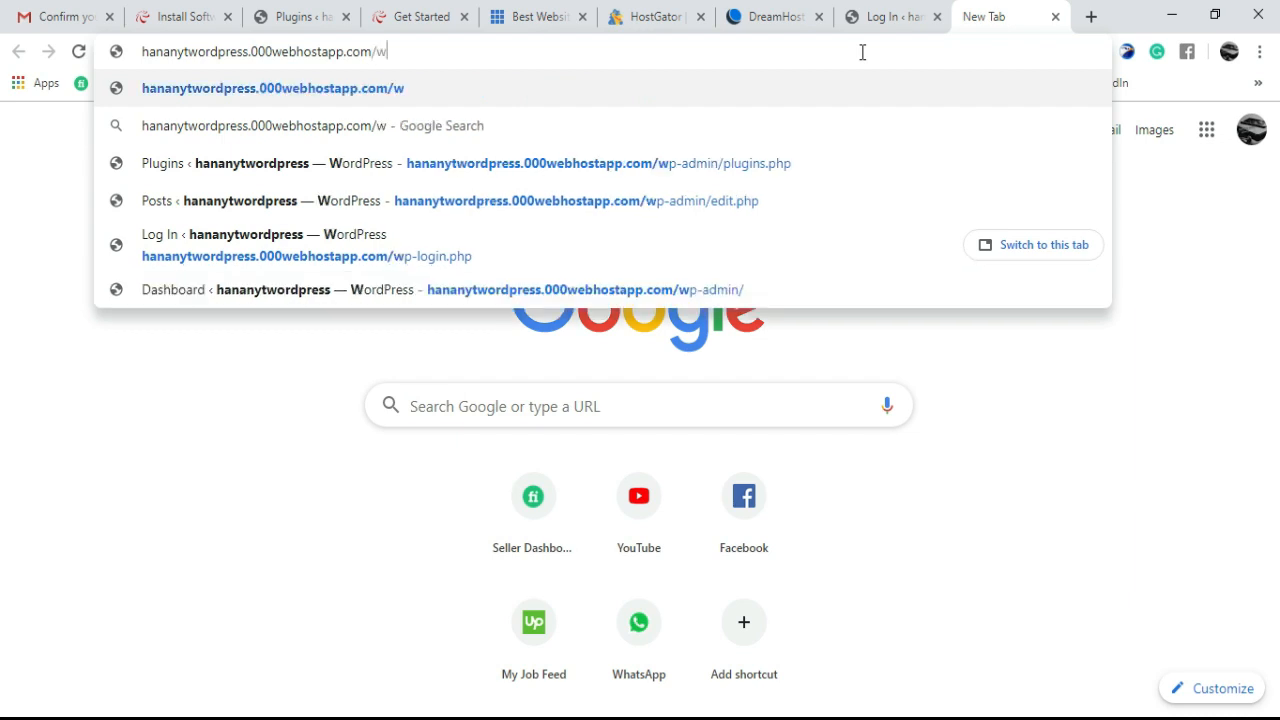
pyautogui.write('p-')
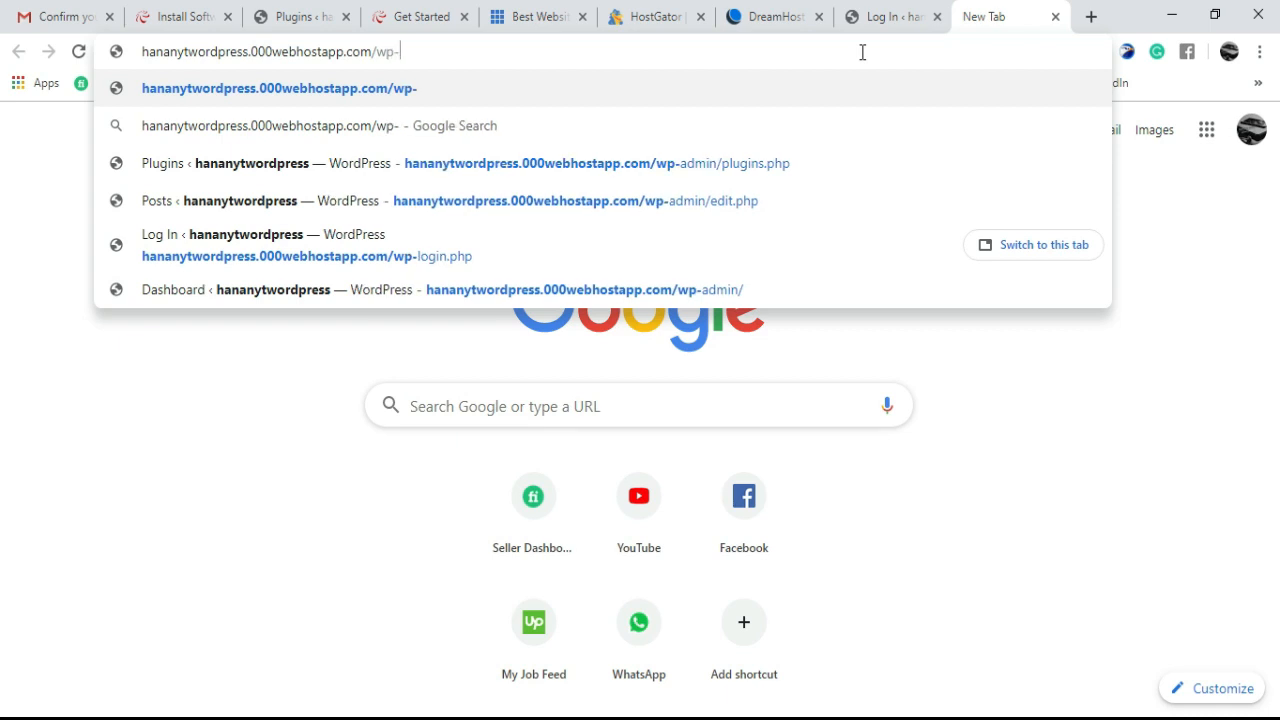
pyautogui.write('ad')
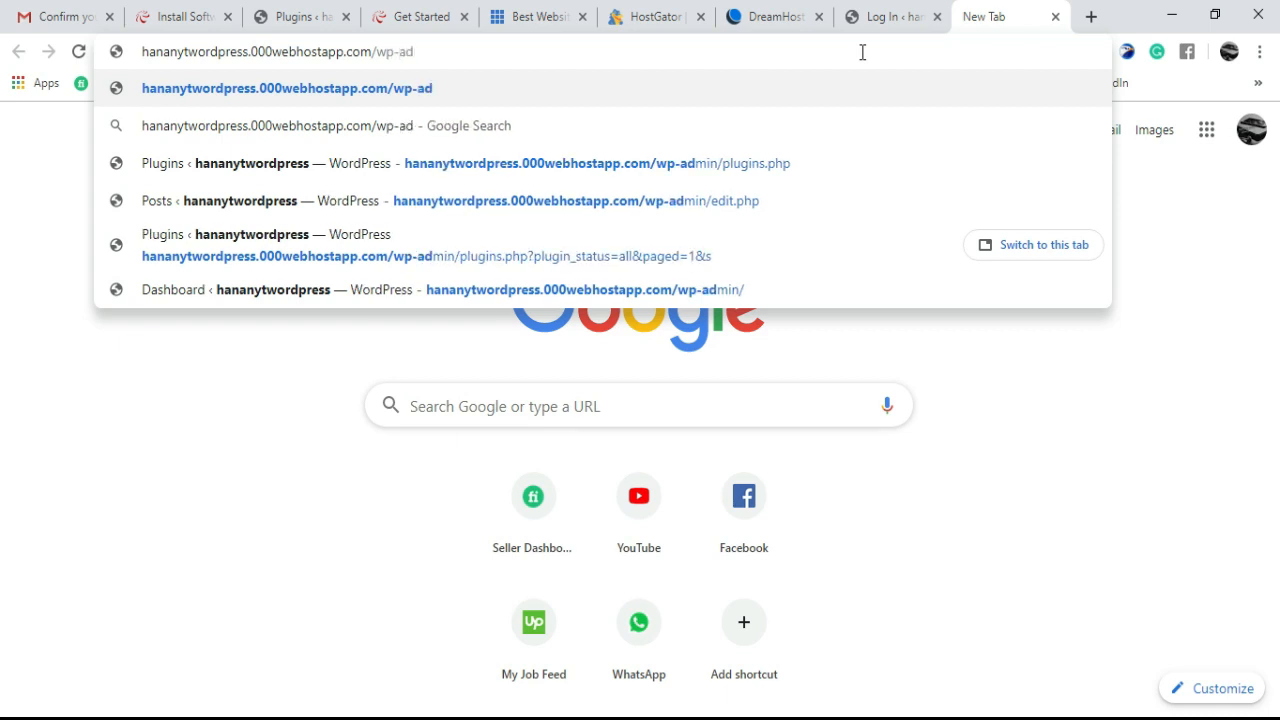
pyautogui.write('min')
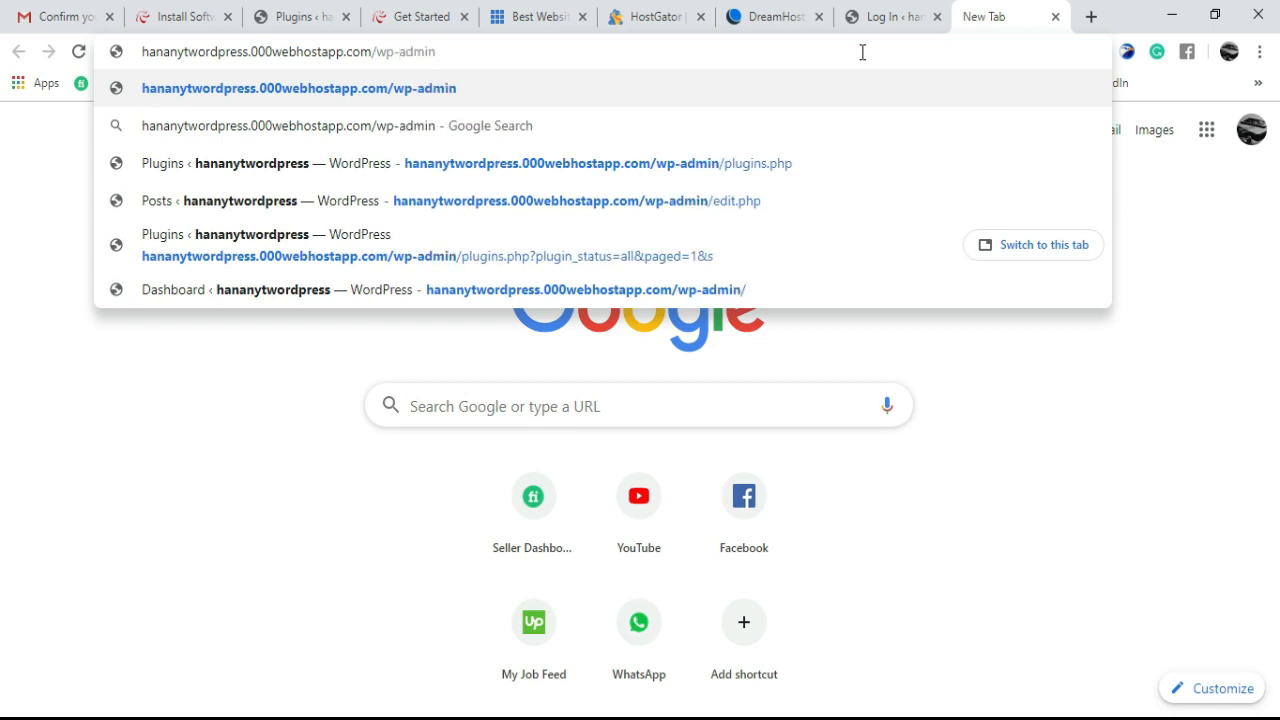
pyautogui.press('Return')
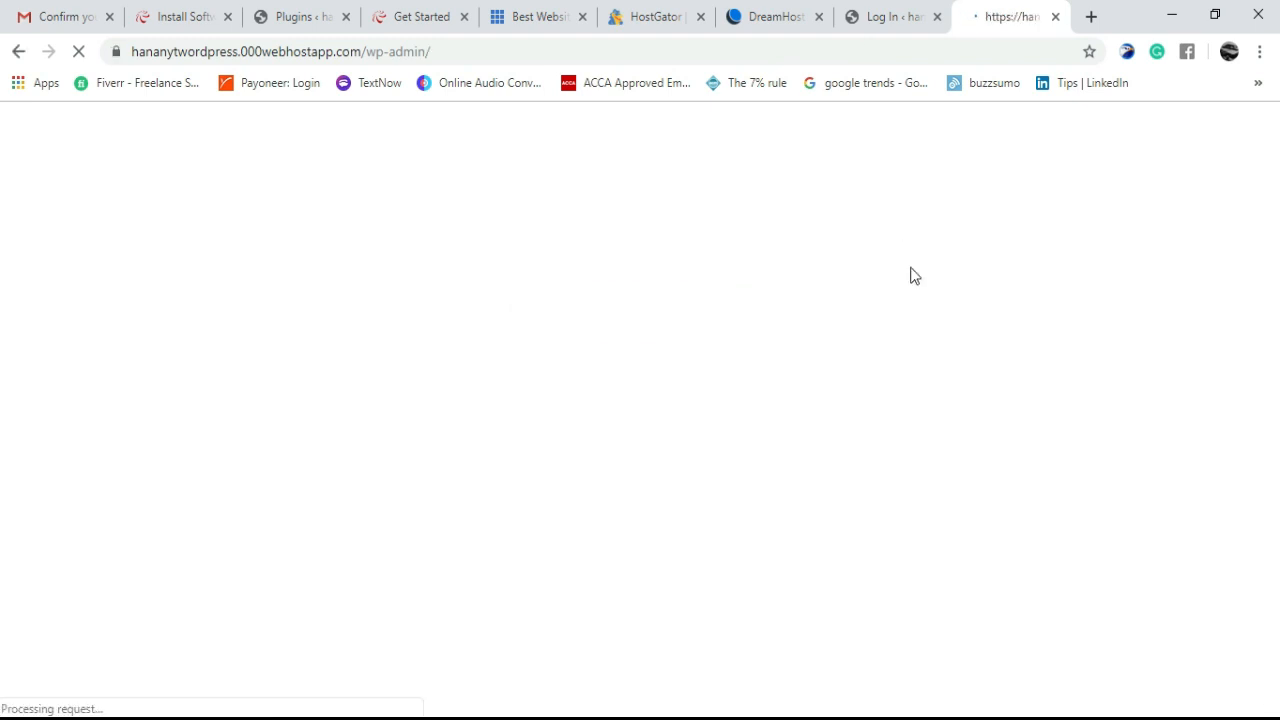
# - Switch between the Log In and Dashboard tabs, ending on the signed-in WordPress Dashboard
pyautogui.click(910, 10)
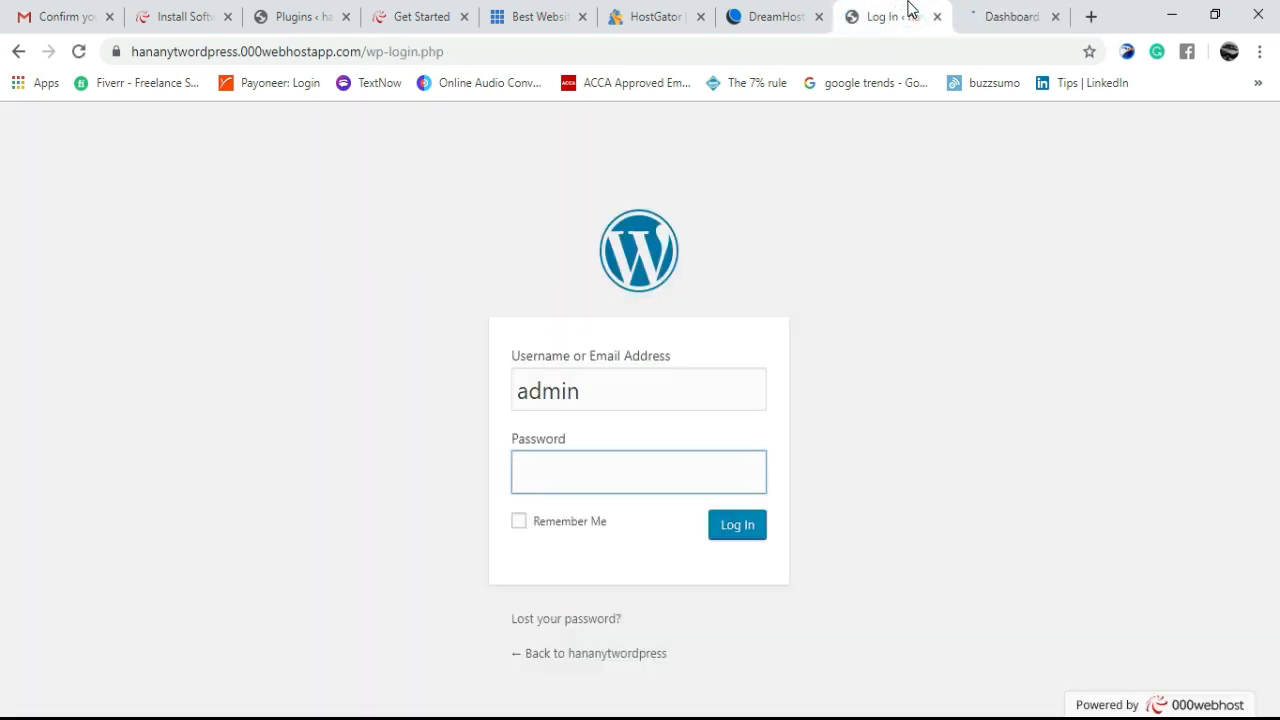
pyautogui.click(1018, 12)
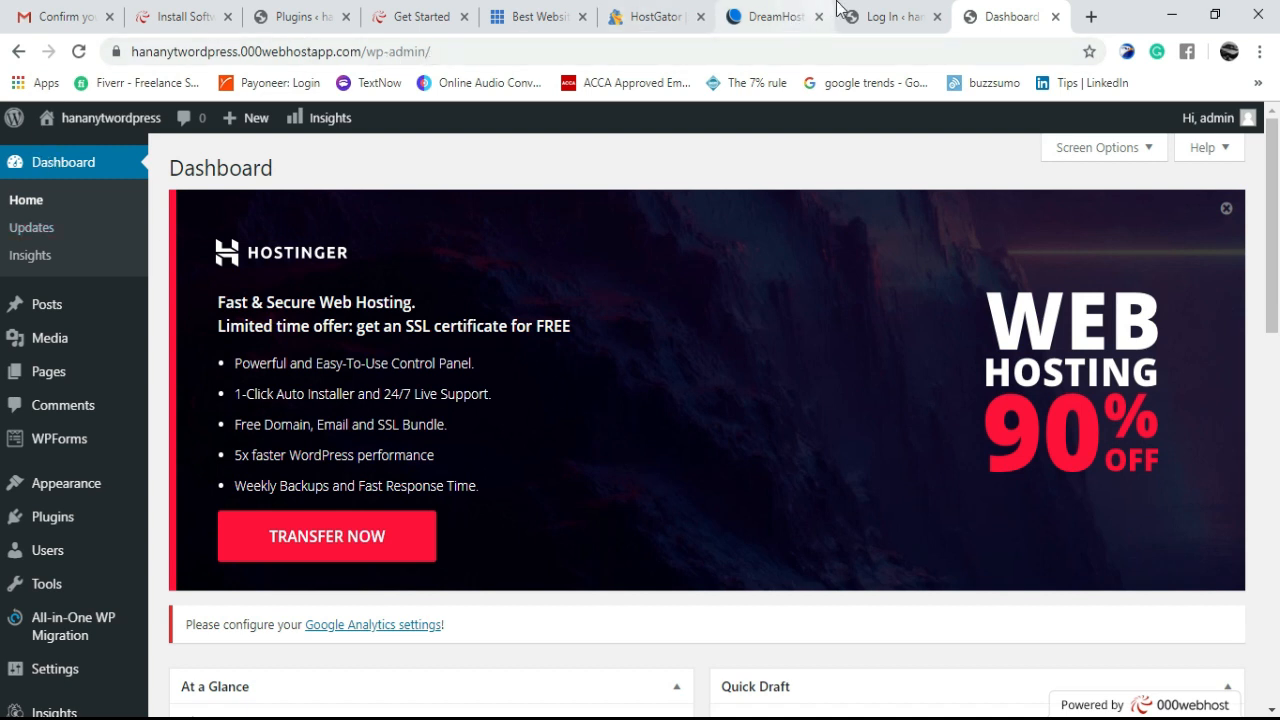
pyautogui.click(870, 17)
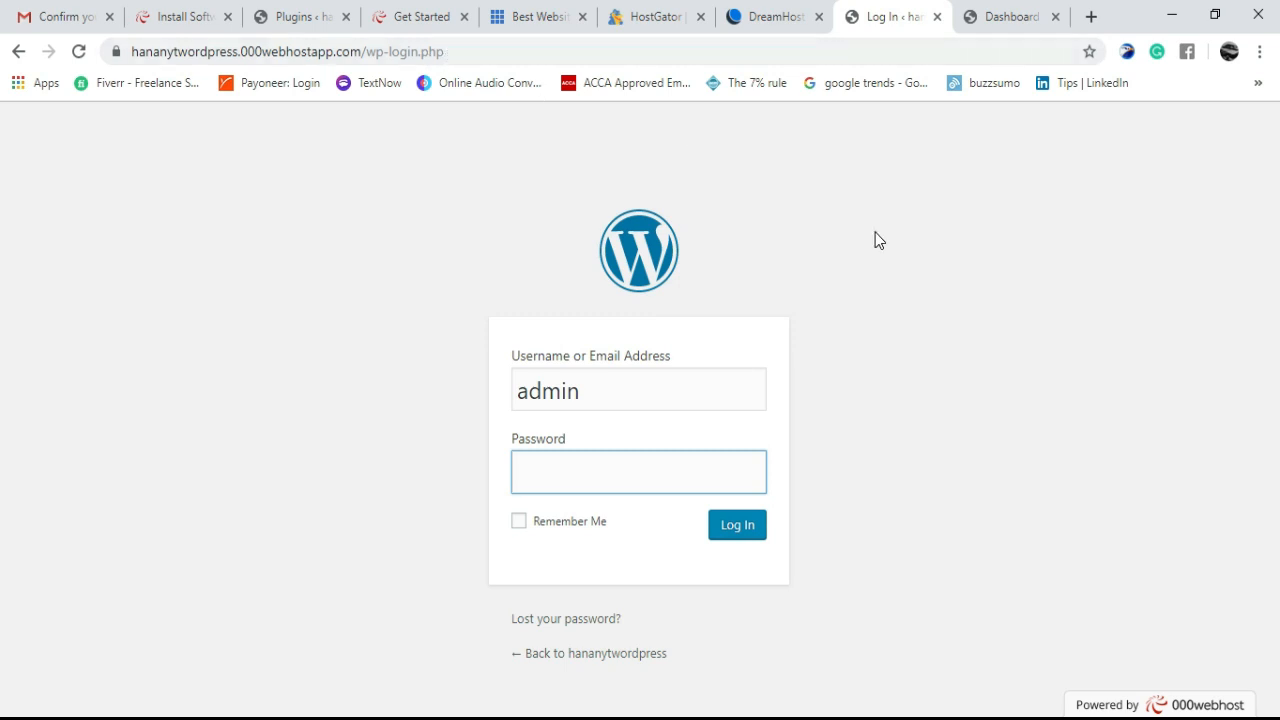
pyautogui.click(1008, 16)
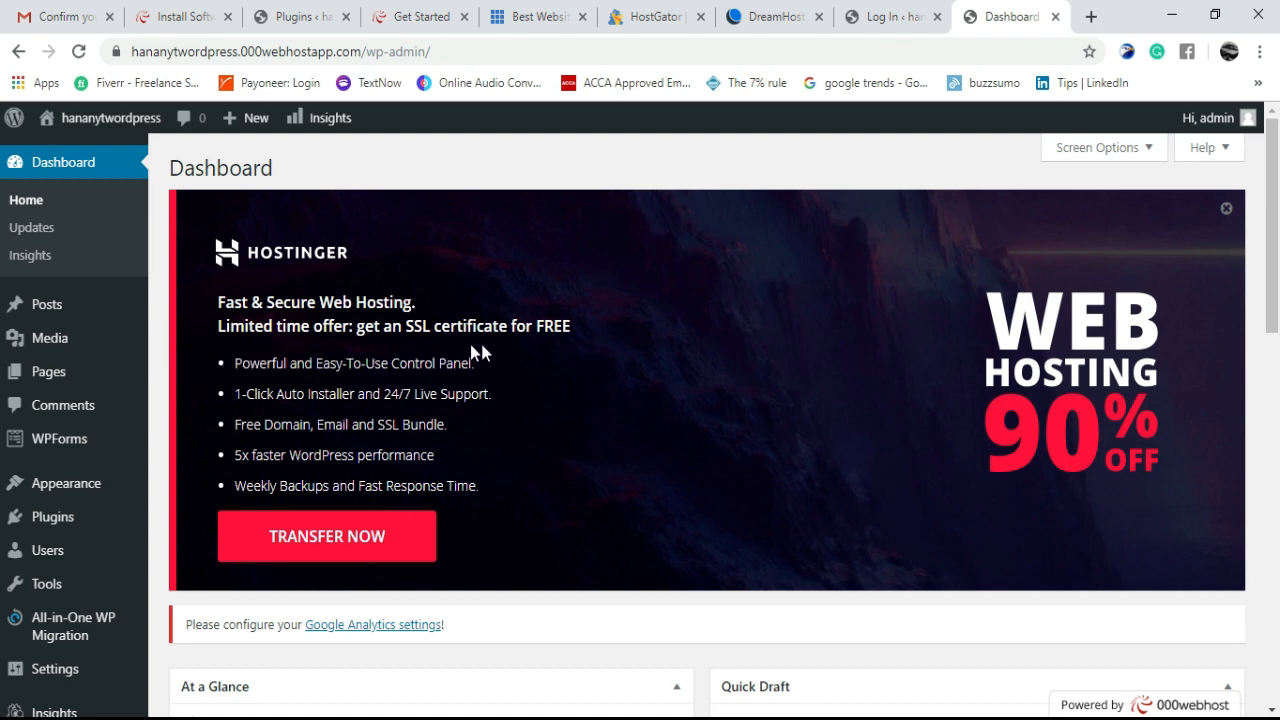
# - Return to the 000webhost Install Software tab showing 'Congratulations, it's ready!'
pyautogui.moveTo(89, 317)
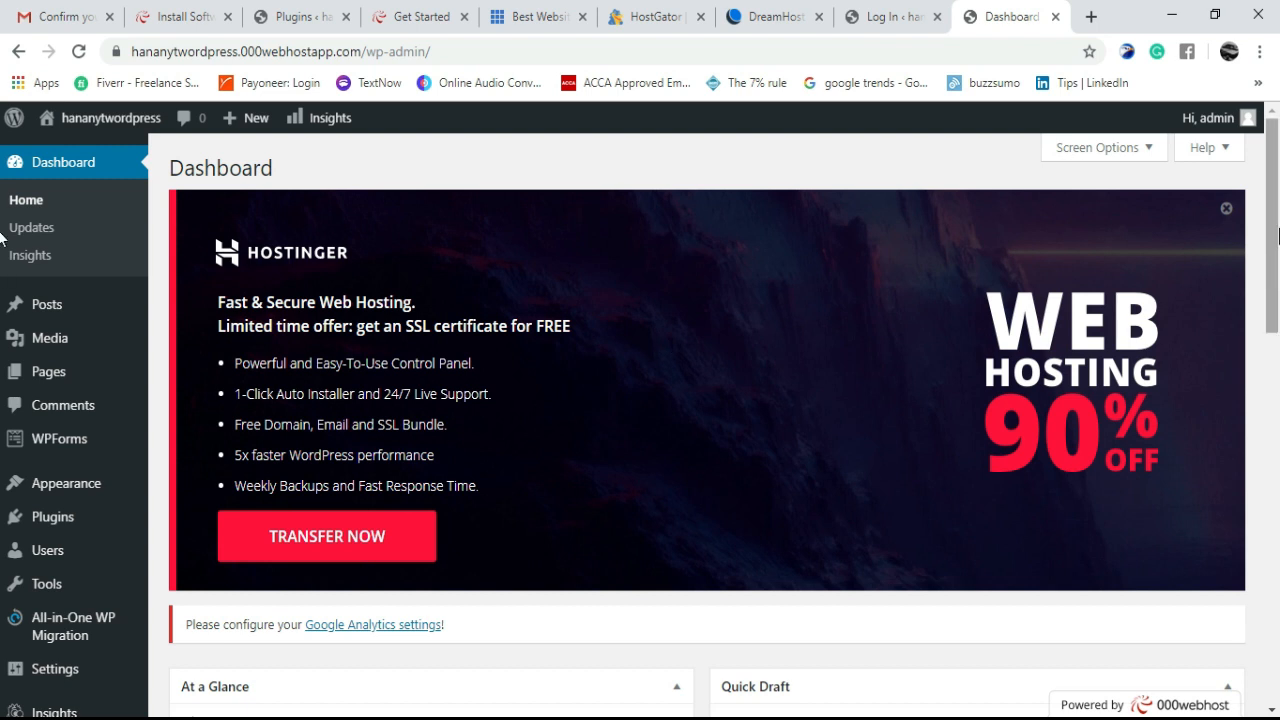
pyautogui.moveTo(1277, 218)
pyautogui.mouseDown()
pyautogui.moveTo(1277, 282)
pyautogui.moveTo(1277, 222)
pyautogui.mouseUp()
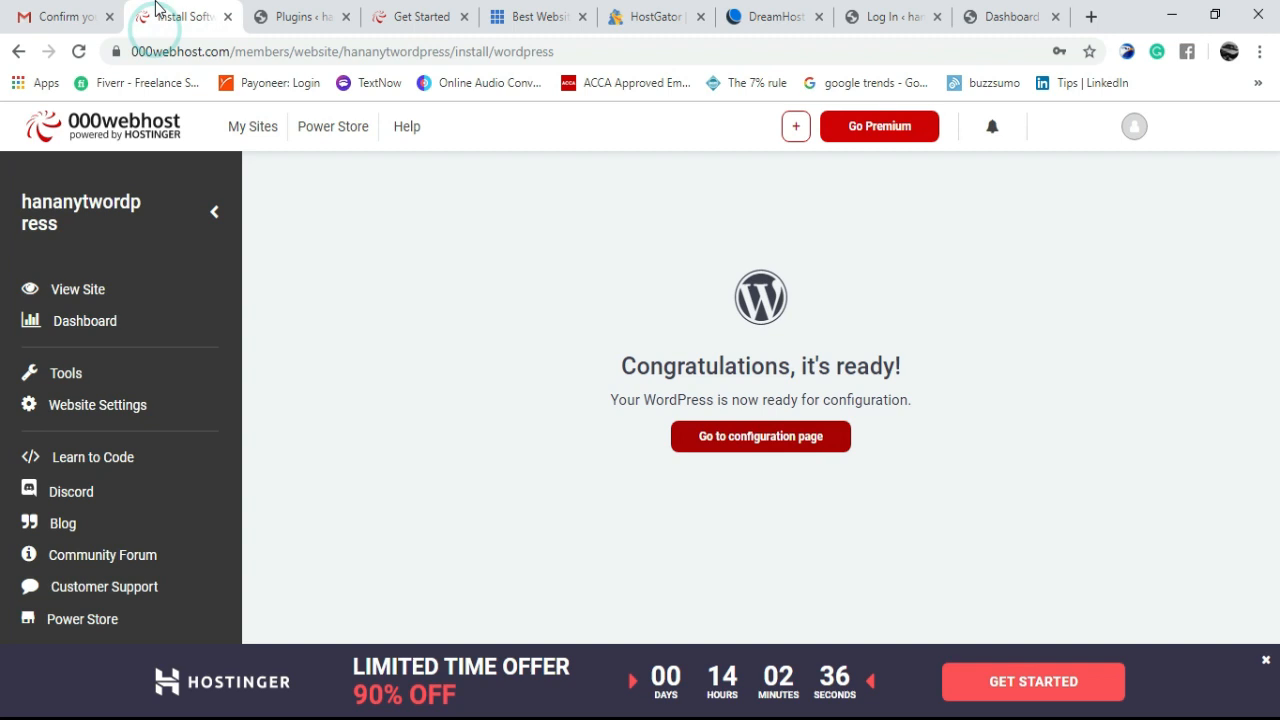
pyautogui.click(150, 20)
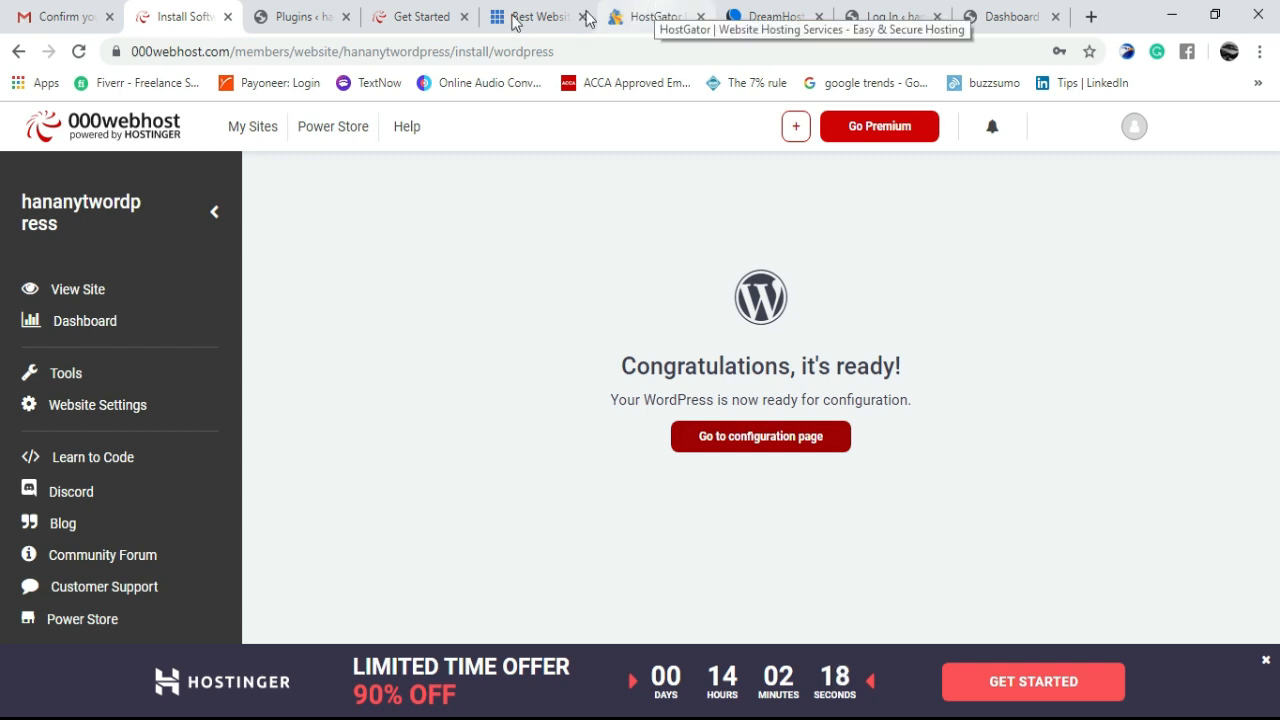
# - Show the Dashboard's At a Glance panel listing 1 Post, 1 Page, 1 Comment
pyautogui.click(1015, 12)
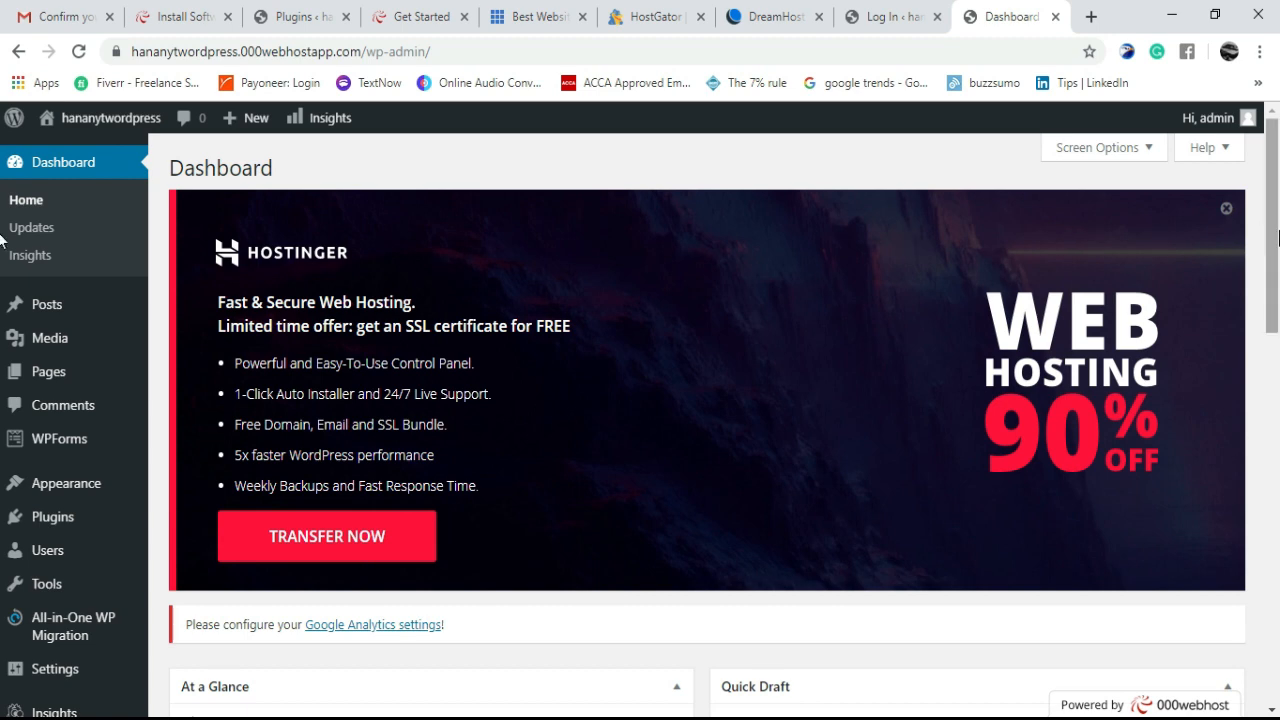
pyautogui.scroll(-2, 610, 501)
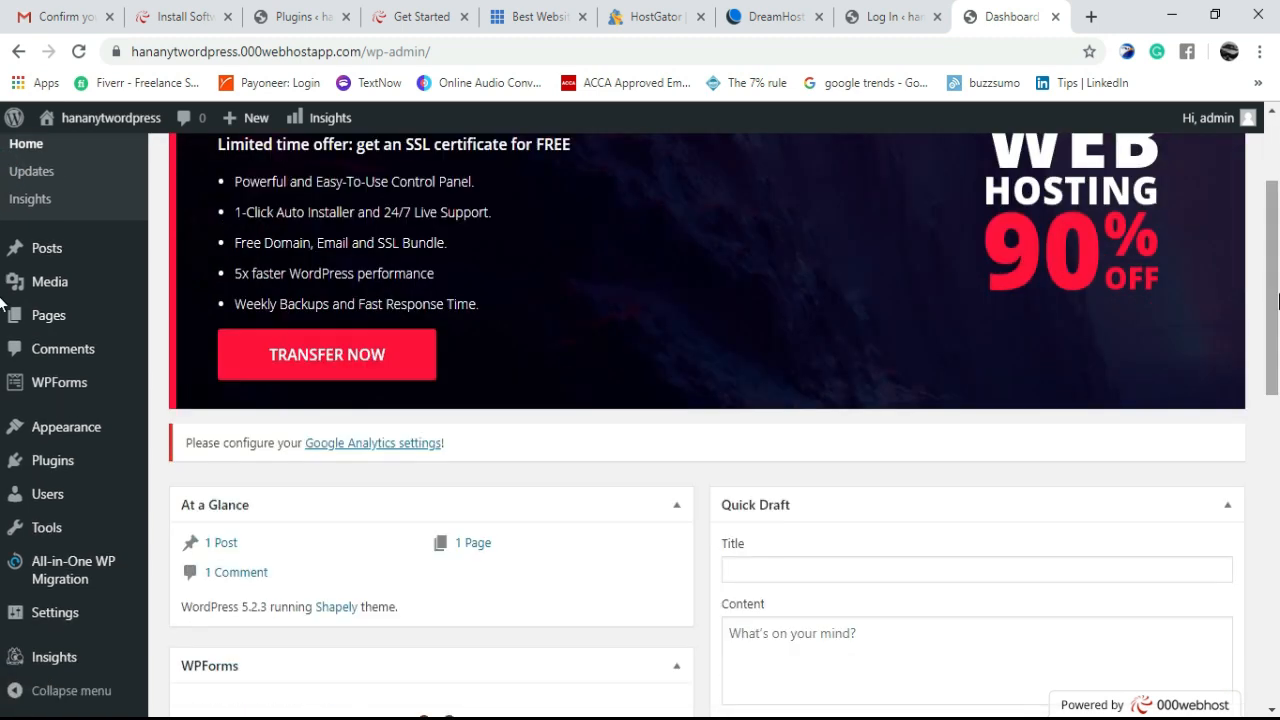